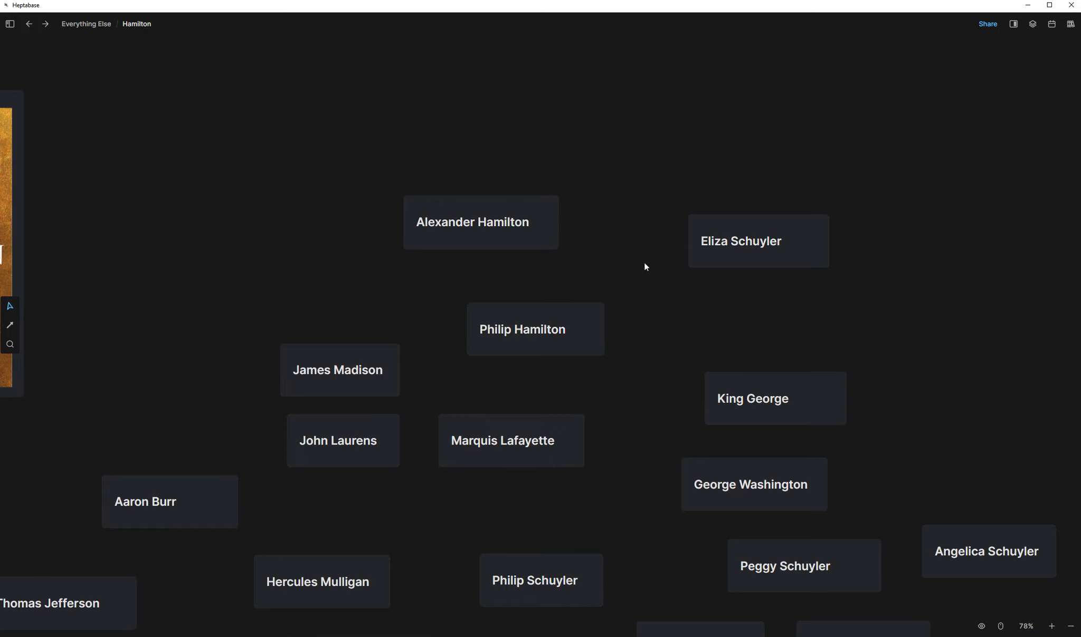
Step: Draw a connection from the Alexander Hamilton card to the Eliza Schuyler card
{"action": "right_click", "coordinate": [478, 207]}
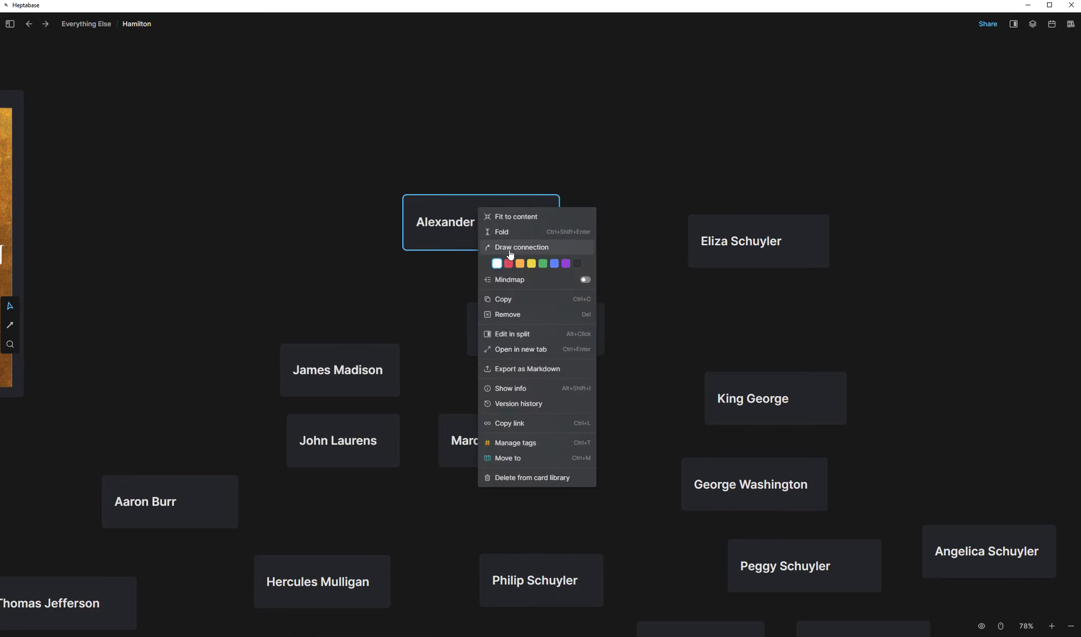
{"action": "left_click", "coordinate": [486, 145]}
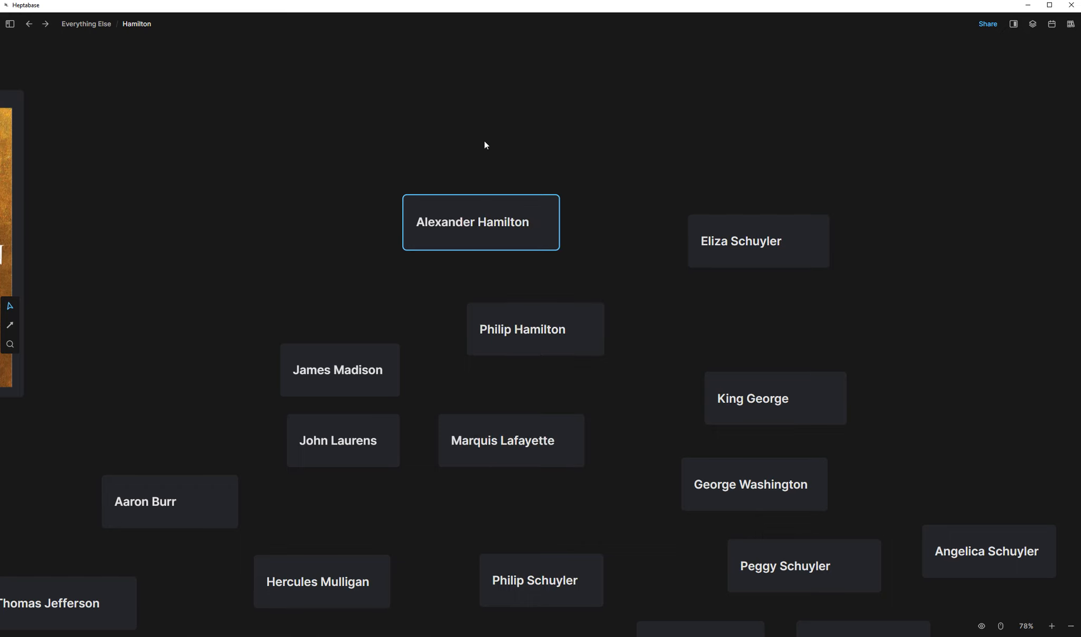
{"action": "left_click", "coordinate": [551, 150]}
{"action": "mouse_move", "coordinate": [551, 210]}
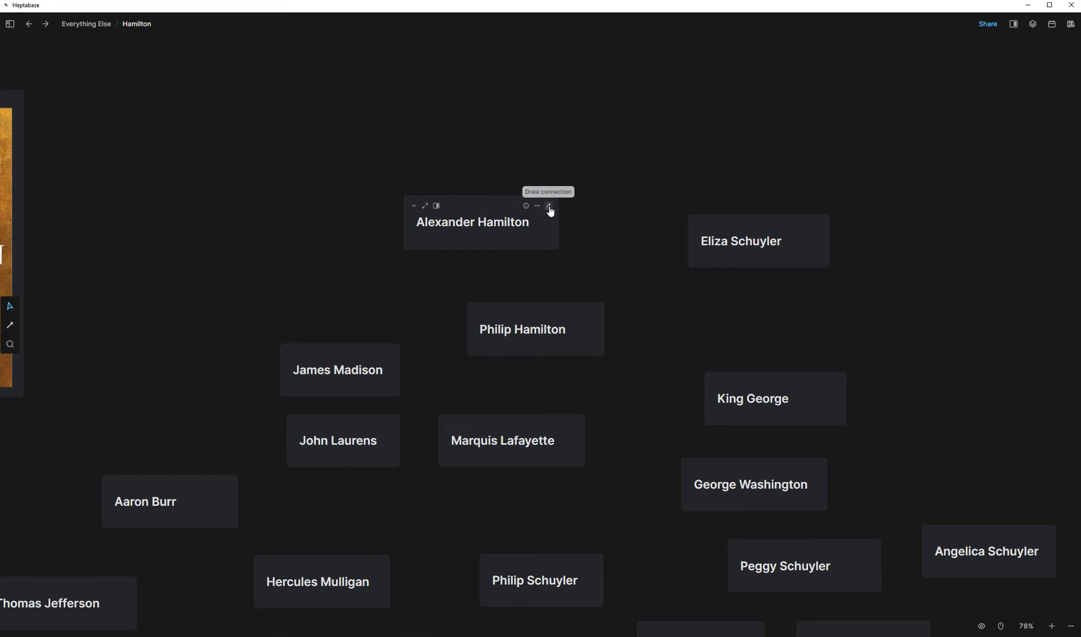
{"action": "left_click_drag", "start_coordinate": [549, 211], "coordinate": [686, 240]}
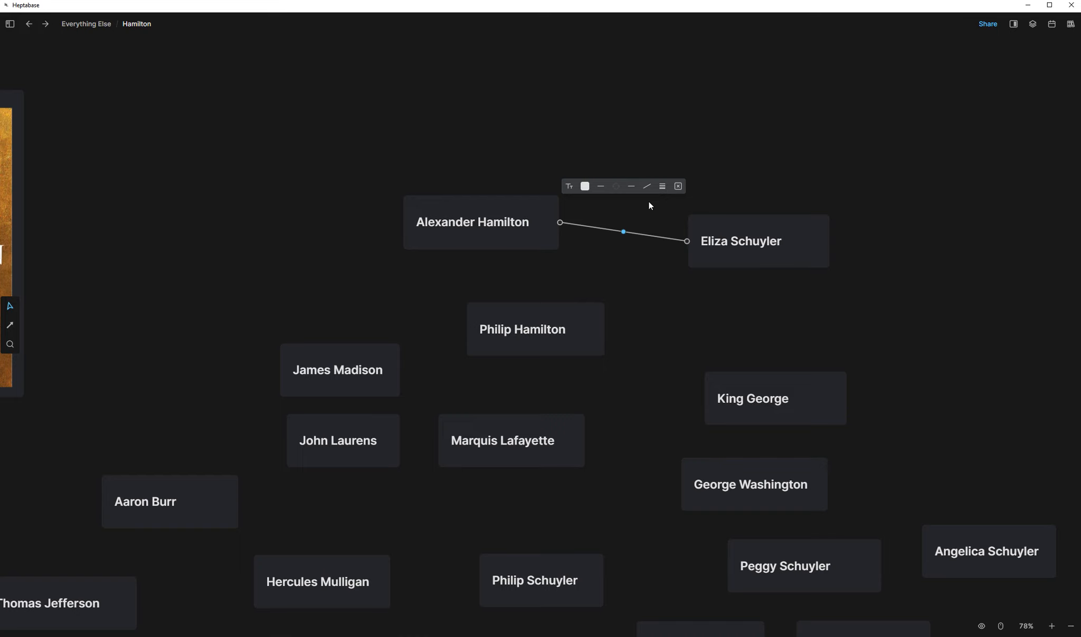
{"action": "left_click", "coordinate": [629, 253]}
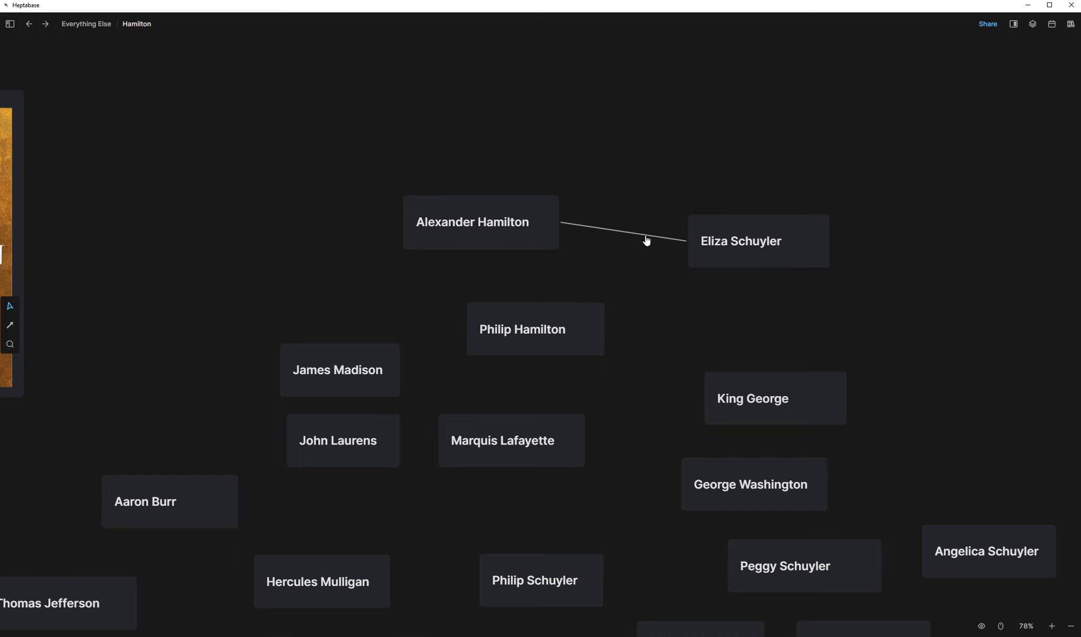
Step: Add an arrowhead to the Eliza Schuyler end of the connection
{"action": "left_click", "coordinate": [642, 234]}
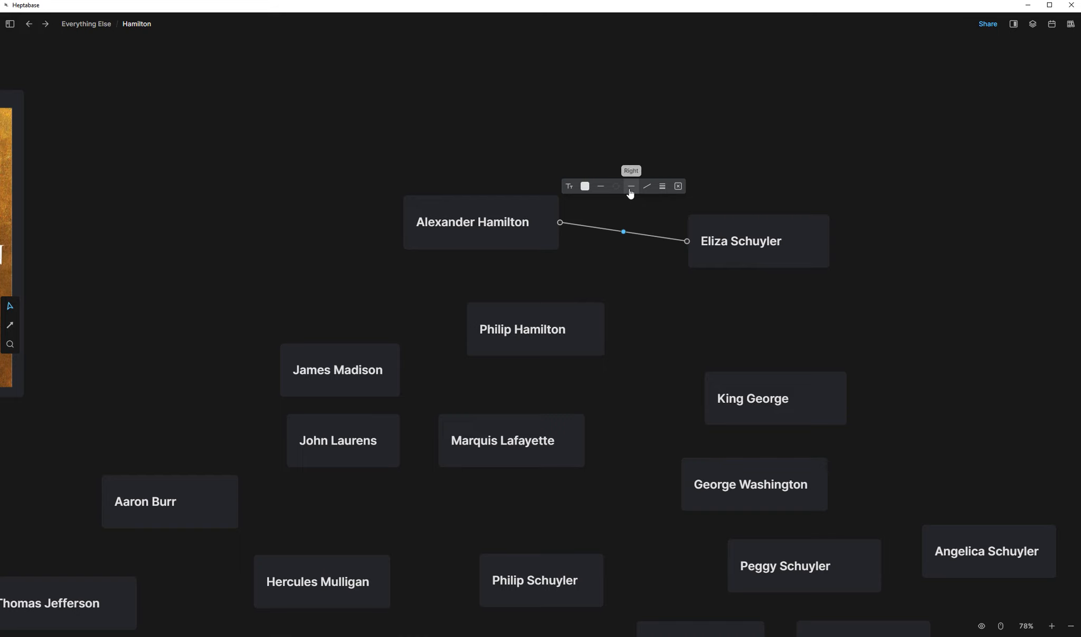
{"action": "left_click", "coordinate": [632, 188]}
{"action": "left_click", "coordinate": [631, 204]}
{"action": "left_click", "coordinate": [628, 252]}
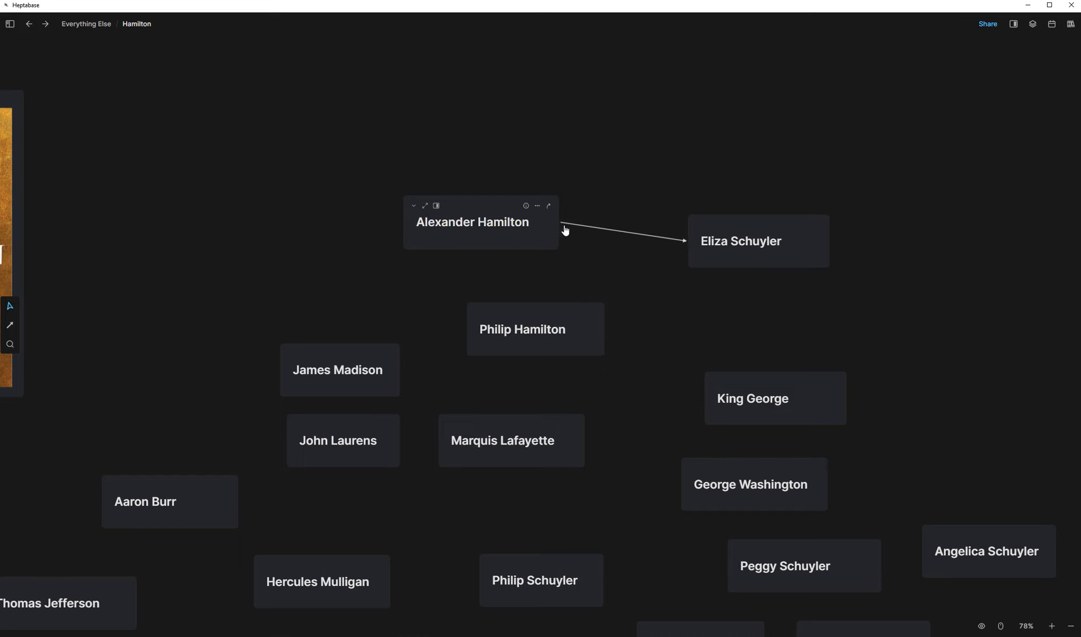
Step: Reverse the connection's direction so its arrowhead points at Alexander Hamilton
{"action": "left_click", "coordinate": [647, 237]}
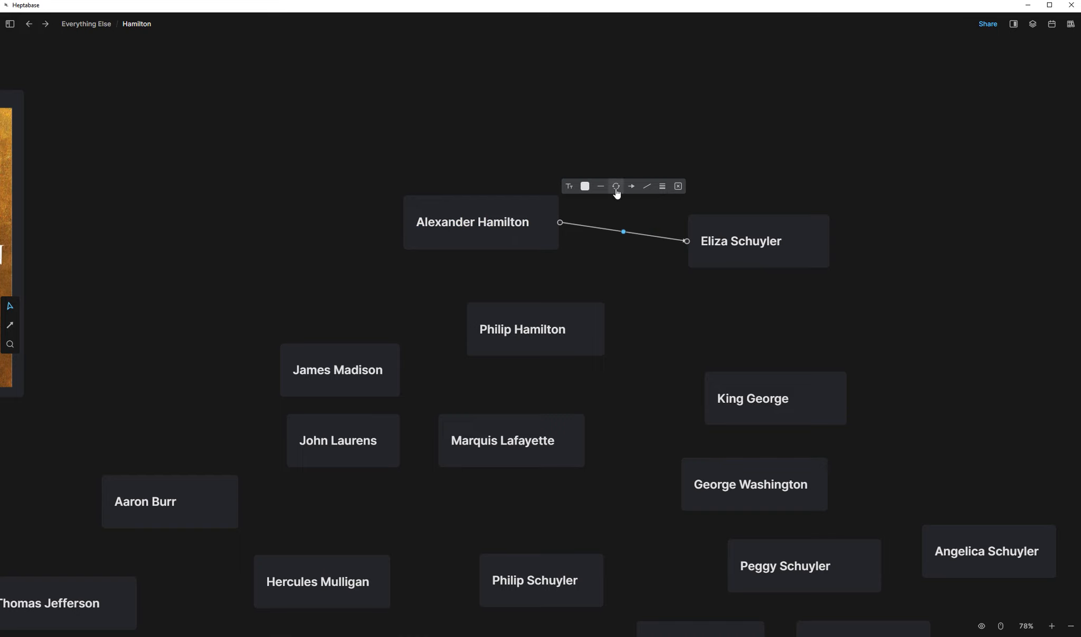
{"action": "left_click", "coordinate": [616, 190]}
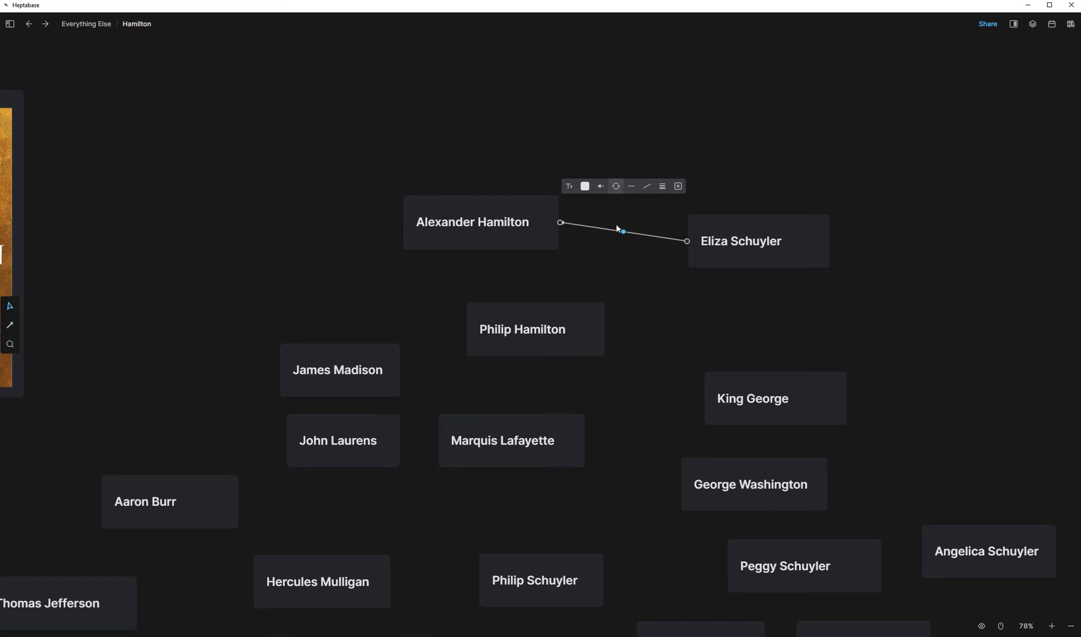
{"action": "left_click", "coordinate": [619, 270]}
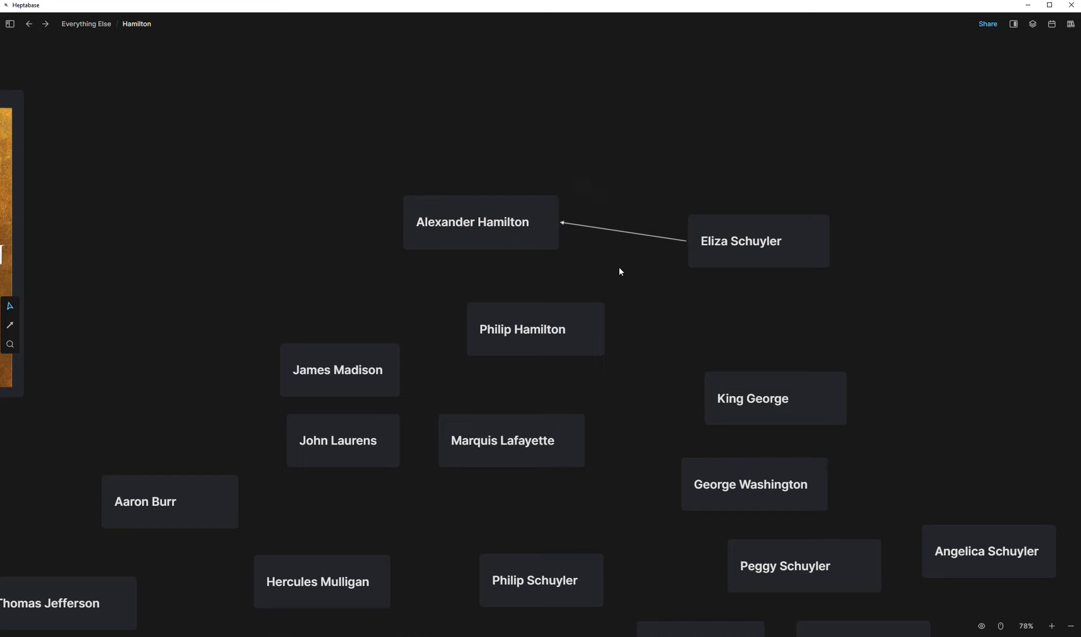
Step: Add an arrowhead at the Eliza Schuyler end as well and label the connection "married"
{"action": "left_click", "coordinate": [659, 239]}
{"action": "left_click", "coordinate": [631, 189]}
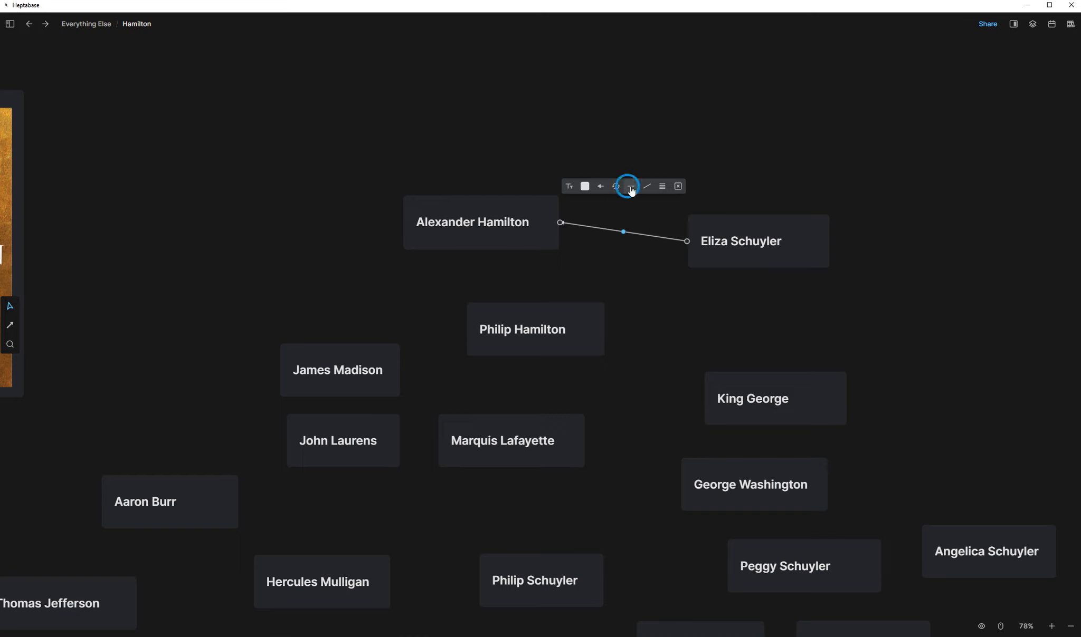
{"action": "left_click", "coordinate": [632, 204]}
{"action": "left_click", "coordinate": [569, 188]}
{"action": "type", "text": "married"}
{"action": "left_click", "coordinate": [591, 251]}
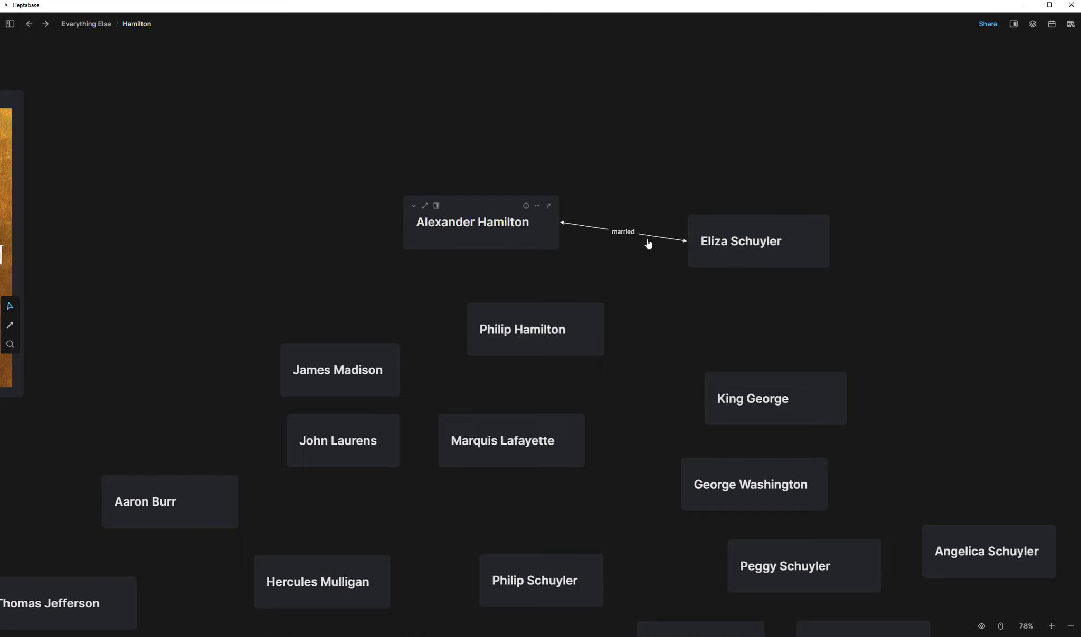
Step: Move the Eliza Schuyler card up and away from Alexander Hamilton, and reattach the connection's Hamilton end to the bottom edge of his card
{"action": "left_click_drag", "start_coordinate": [754, 222], "coordinate": [802, 181]}
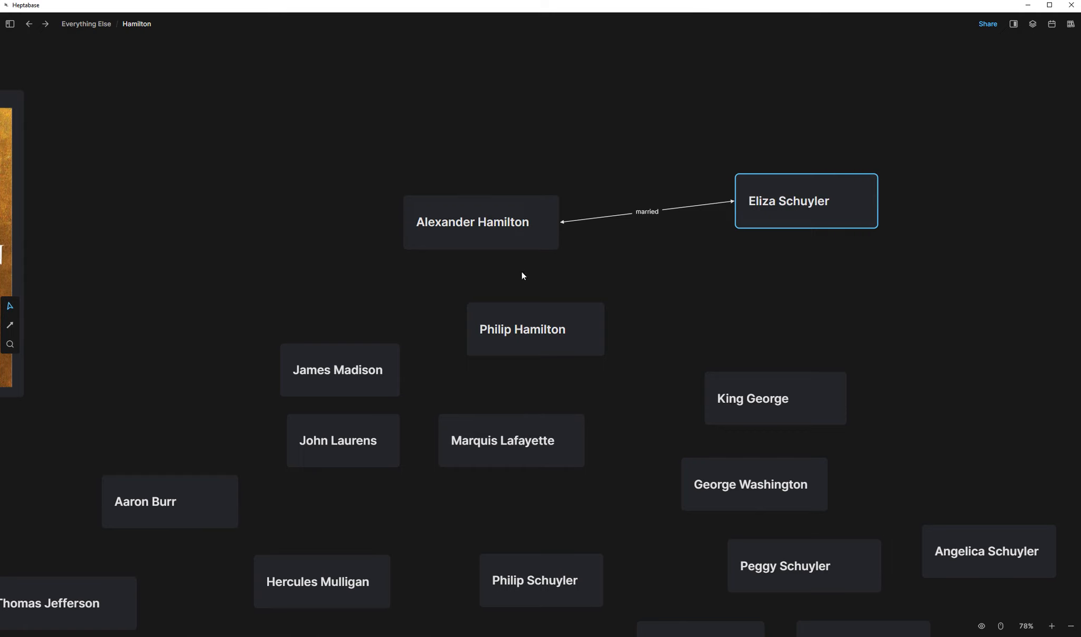
{"action": "left_click", "coordinate": [575, 220]}
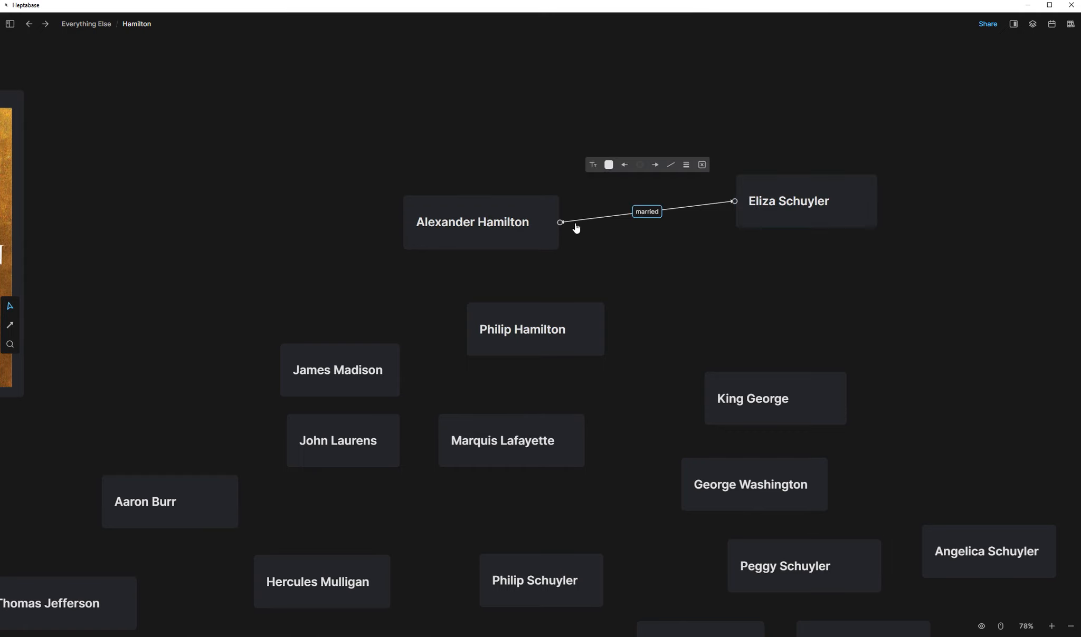
{"action": "left_click_drag", "start_coordinate": [560, 228], "coordinate": [480, 249]}
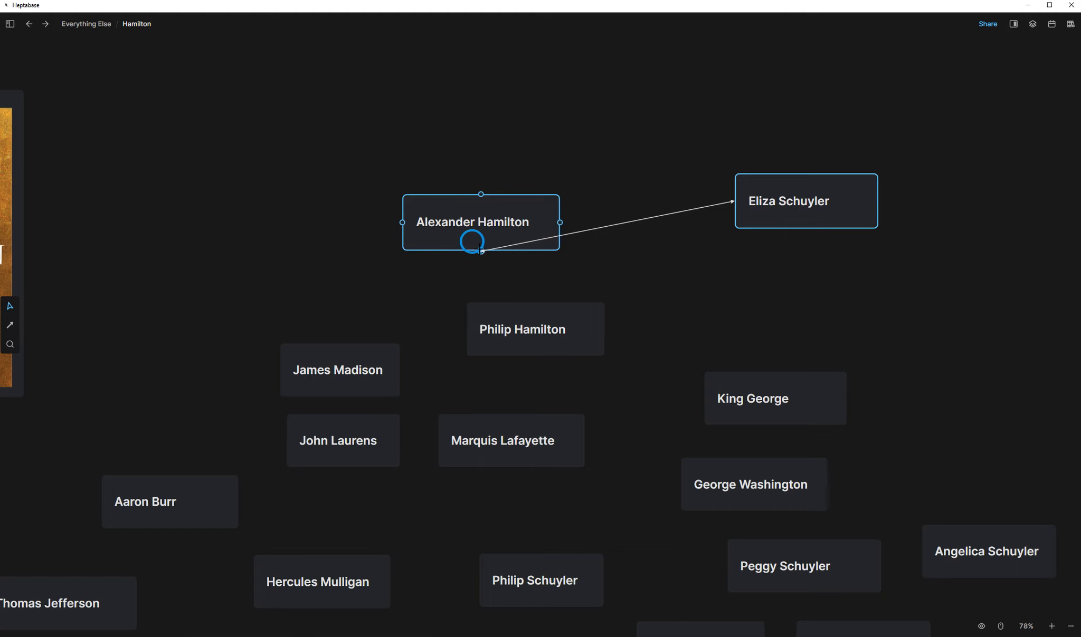
{"action": "left_click_drag", "start_coordinate": [480, 249], "coordinate": [480, 251]}
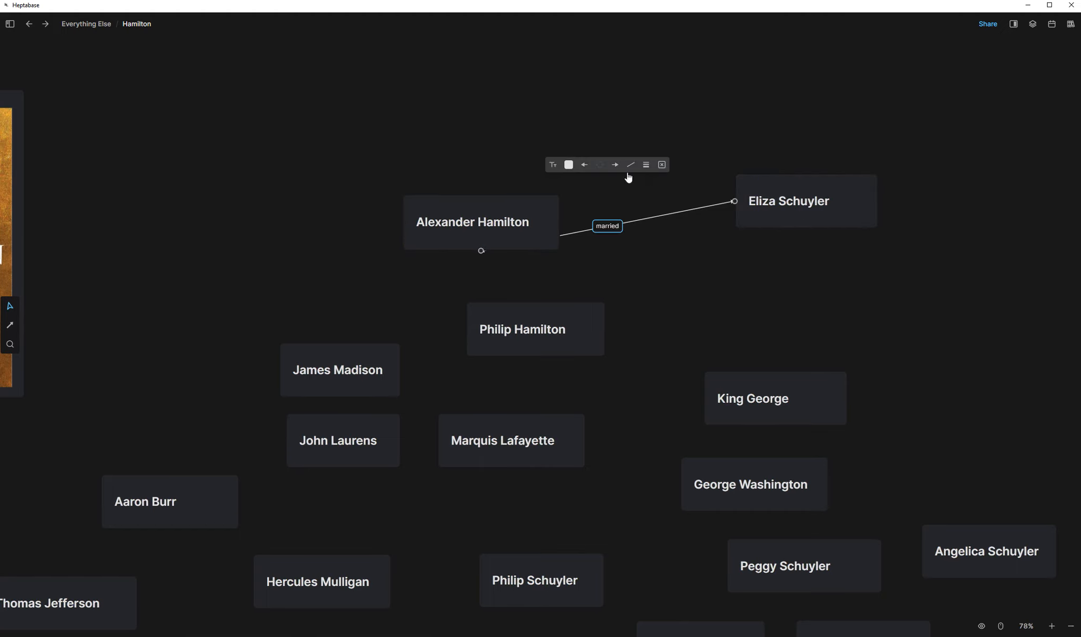
Step: Shift the Eliza Schuyler card slightly outward and change the "married" connection's line style to curved
{"action": "mouse_move", "coordinate": [789, 183]}
{"action": "left_mouse_down"}
{"action": "mouse_move", "coordinate": [816, 269]}
{"action": "mouse_move", "coordinate": [832, 208]}
{"action": "mouse_move", "coordinate": [828, 195]}
{"action": "mouse_move", "coordinate": [790, 203]}
{"action": "mouse_move", "coordinate": [803, 175]}
{"action": "left_mouse_up"}
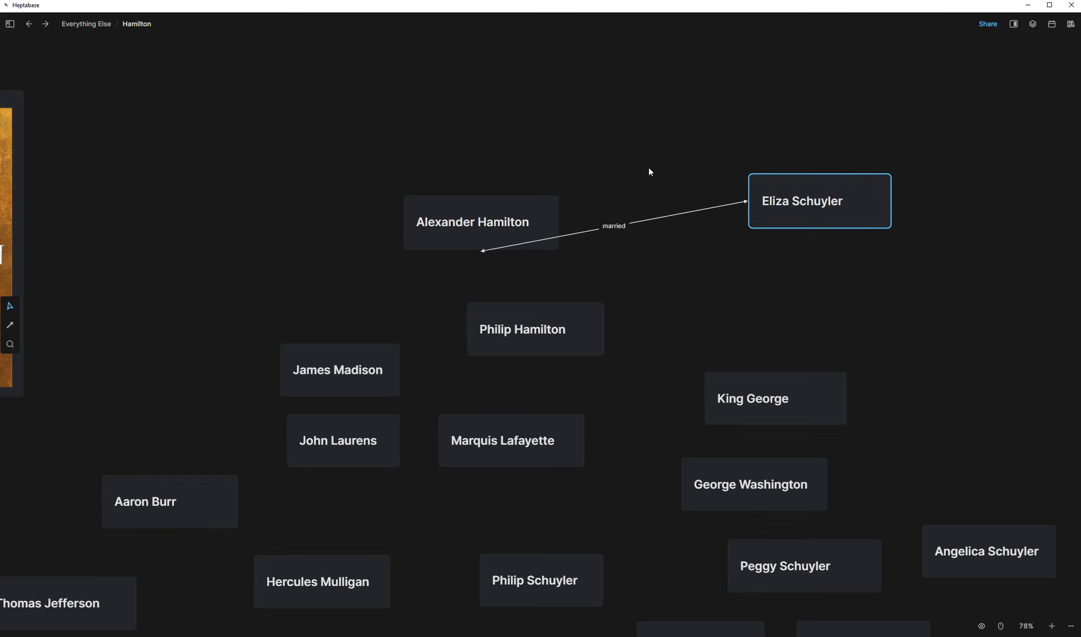
{"action": "left_click", "coordinate": [707, 214]}
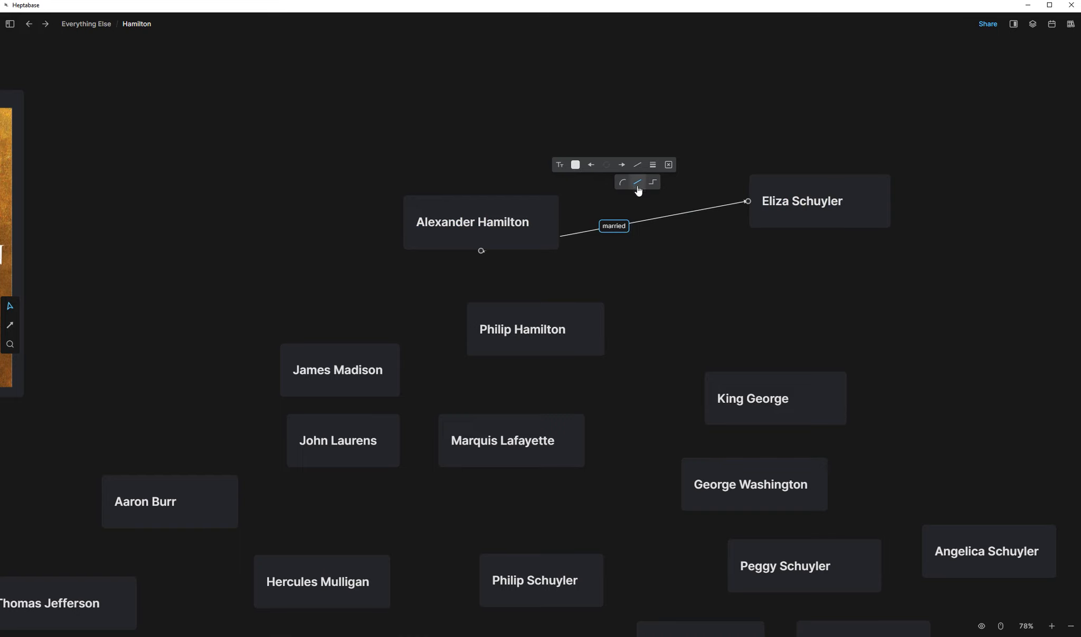
{"action": "left_click", "coordinate": [624, 183]}
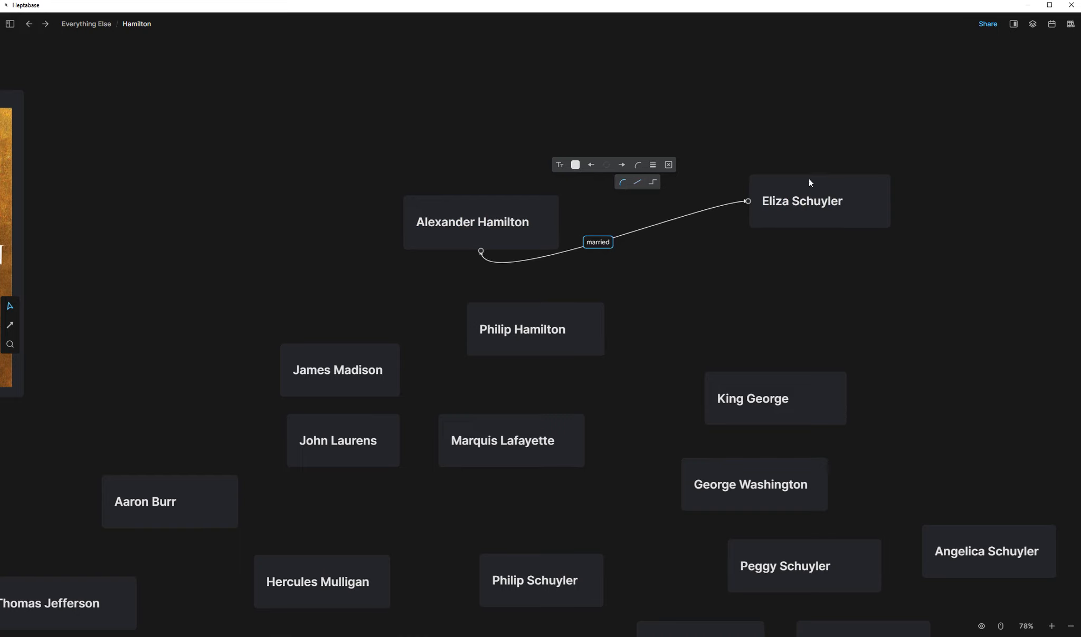
Step: Reattach the curved connection to the bottom edge of the Eliza Schuyler card and move that card just above and beside Alexander Hamilton
{"action": "mouse_move", "coordinate": [822, 183]}
{"action": "left_mouse_down"}
{"action": "mouse_move", "coordinate": [827, 231]}
{"action": "mouse_move", "coordinate": [791, 257]}
{"action": "mouse_move", "coordinate": [772, 257]}
{"action": "mouse_move", "coordinate": [809, 125]}
{"action": "mouse_move", "coordinate": [723, 95]}
{"action": "mouse_move", "coordinate": [343, 121]}
{"action": "mouse_move", "coordinate": [257, 152]}
{"action": "mouse_move", "coordinate": [732, 99]}
{"action": "mouse_move", "coordinate": [867, 152]}
{"action": "mouse_move", "coordinate": [829, 186]}
{"action": "left_mouse_up"}
{"action": "left_click", "coordinate": [750, 205]}
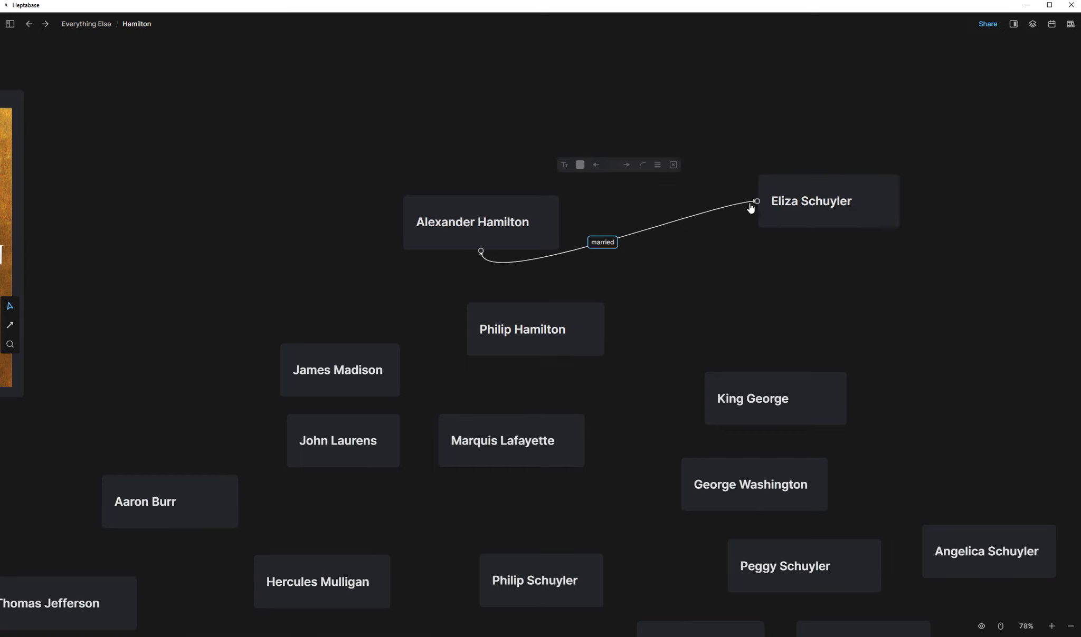
{"action": "left_click_drag", "start_coordinate": [757, 202], "coordinate": [828, 229]}
{"action": "left_click_drag", "start_coordinate": [815, 174], "coordinate": [647, 146]}
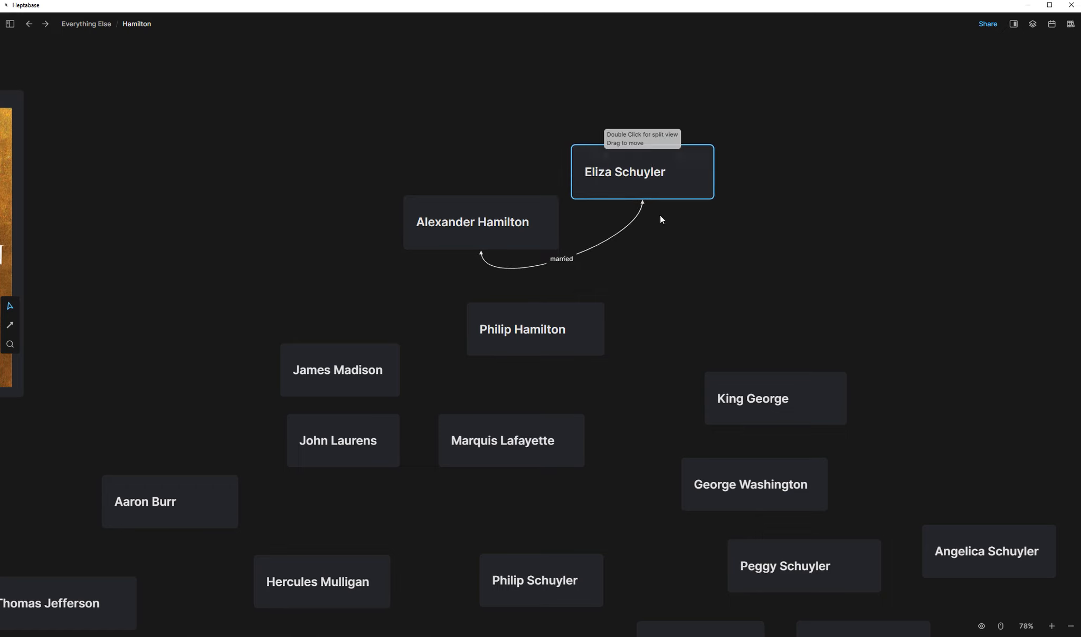
Step: Bend the curved "married" connection outward through its control points and move the Eliza Schuyler card higher
{"action": "left_click", "coordinate": [619, 237]}
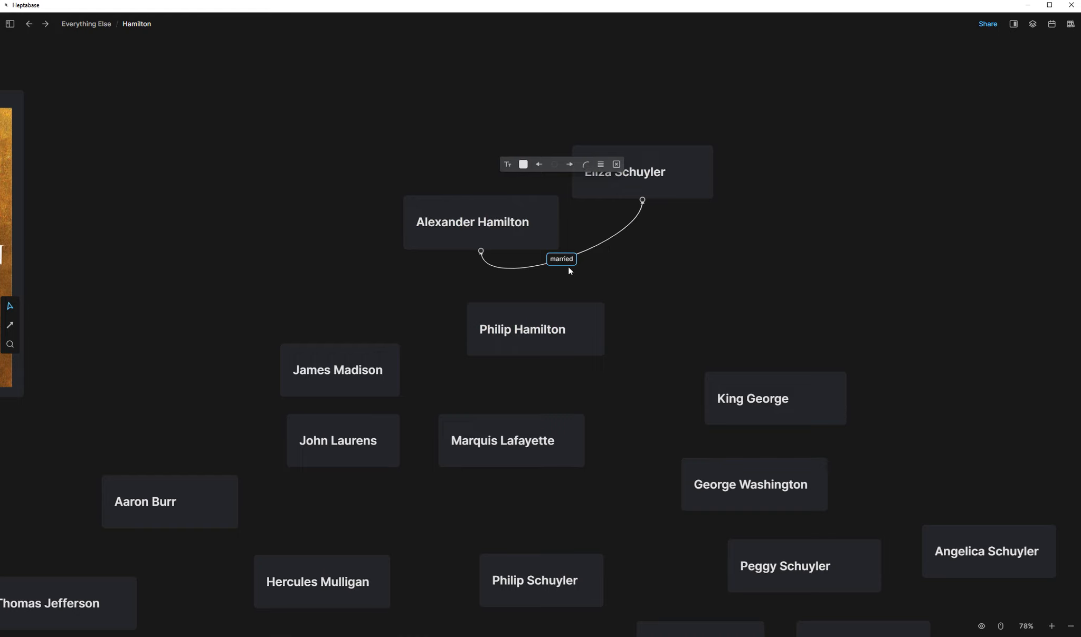
{"action": "left_click_drag", "start_coordinate": [566, 270], "coordinate": [595, 287]}
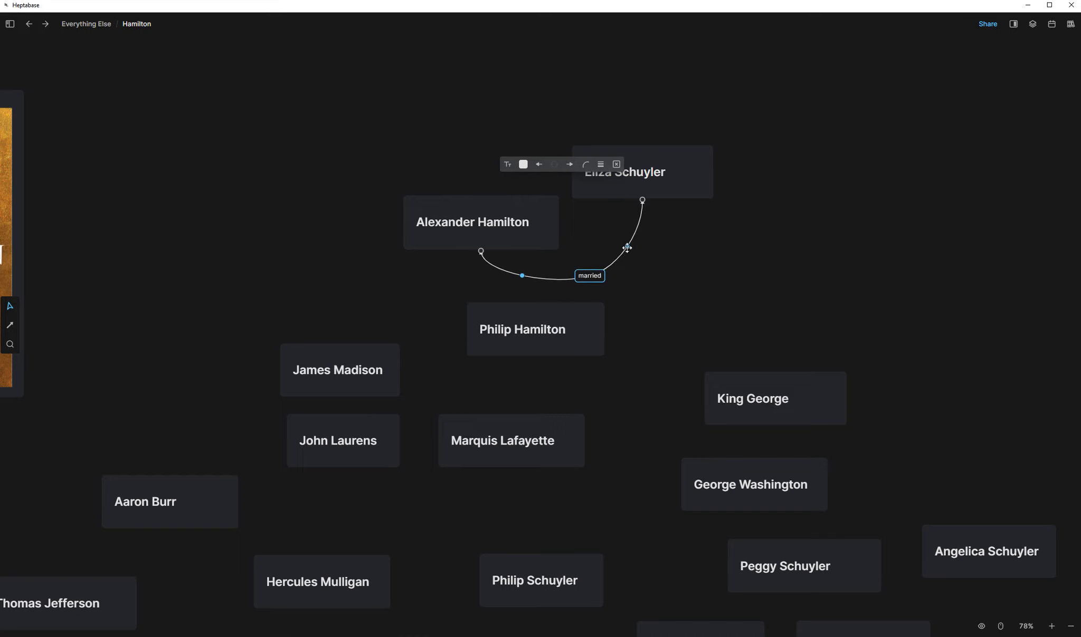
{"action": "left_click_drag", "start_coordinate": [623, 242], "coordinate": [711, 250]}
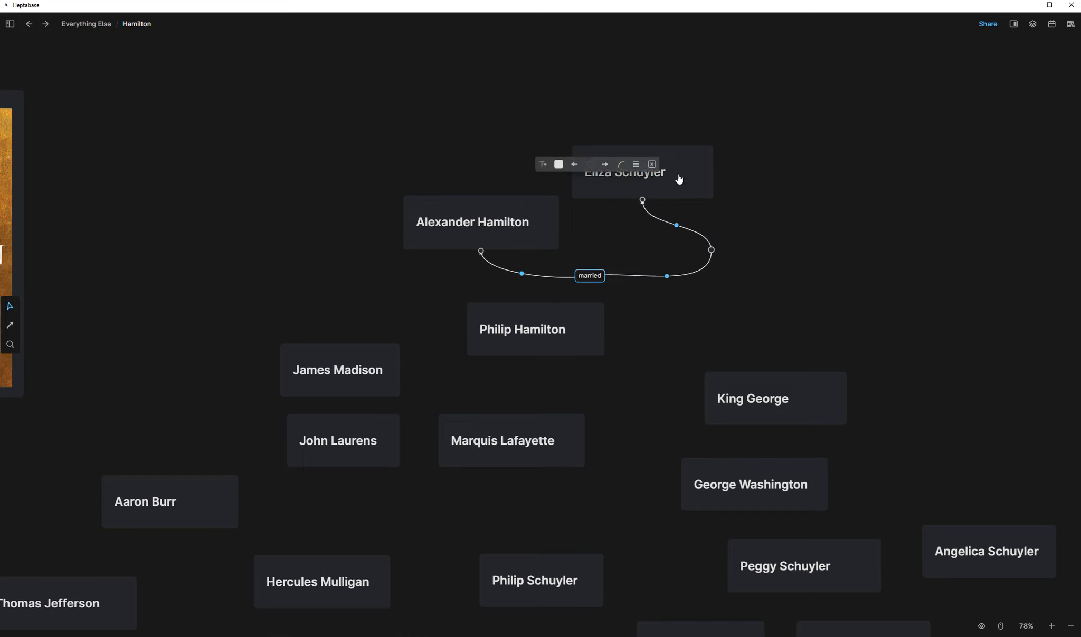
{"action": "left_click_drag", "start_coordinate": [654, 151], "coordinate": [635, 95]}
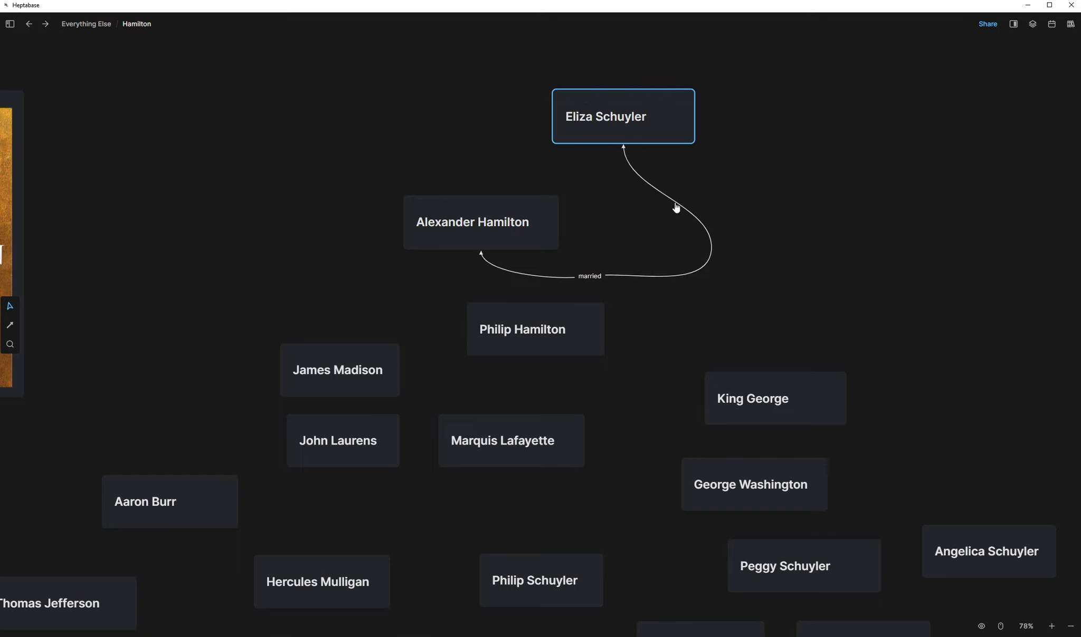
Step: Change the "married" connection's line style to a right-angled elbow line
{"action": "left_click", "coordinate": [667, 203]}
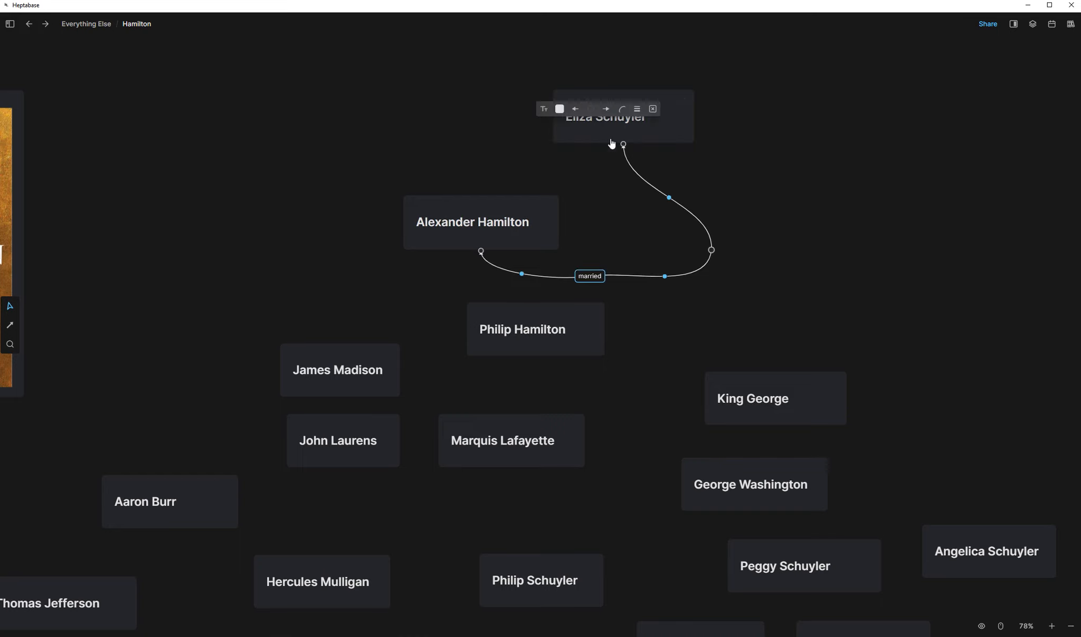
{"action": "left_click", "coordinate": [622, 110]}
{"action": "left_click", "coordinate": [638, 128]}
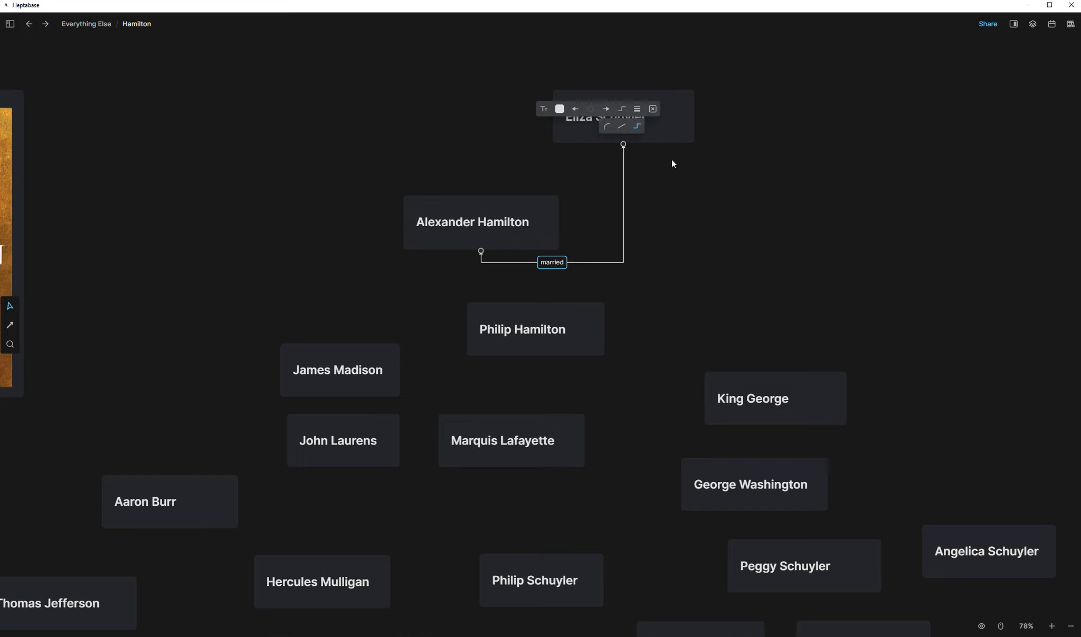
Step: Move the Eliza Schuyler card above Angelica Schuyler and reattach the connection to the top edge of Eliza's card
{"action": "left_click", "coordinate": [624, 89]}
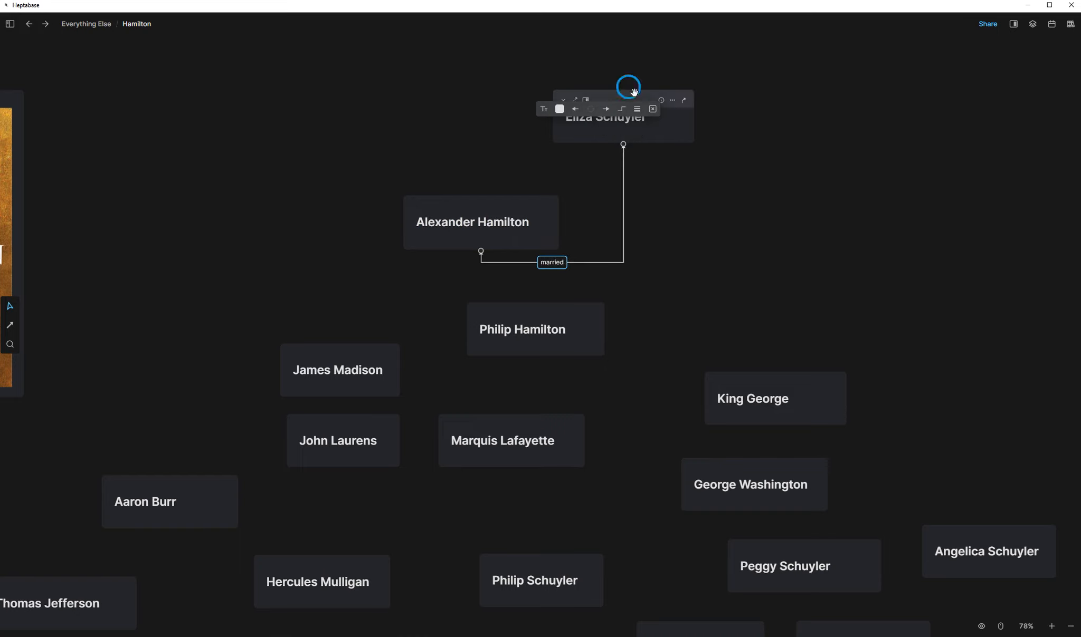
{"action": "left_click_drag", "start_coordinate": [625, 94], "coordinate": [985, 415]}
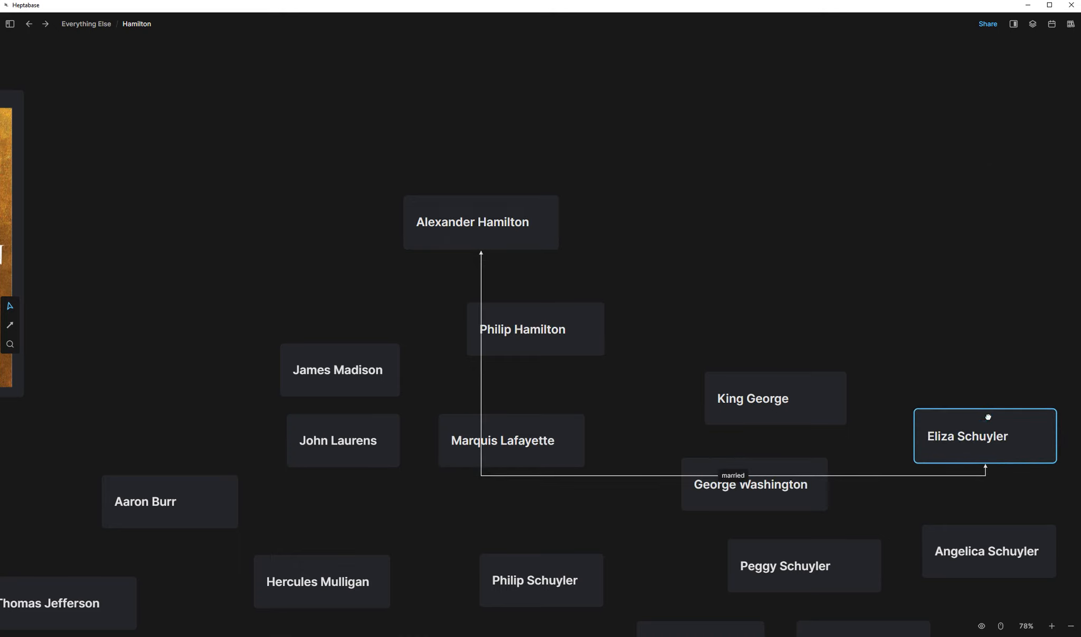
{"action": "left_click", "coordinate": [982, 478]}
{"action": "left_click_drag", "start_coordinate": [984, 465], "coordinate": [971, 401]}
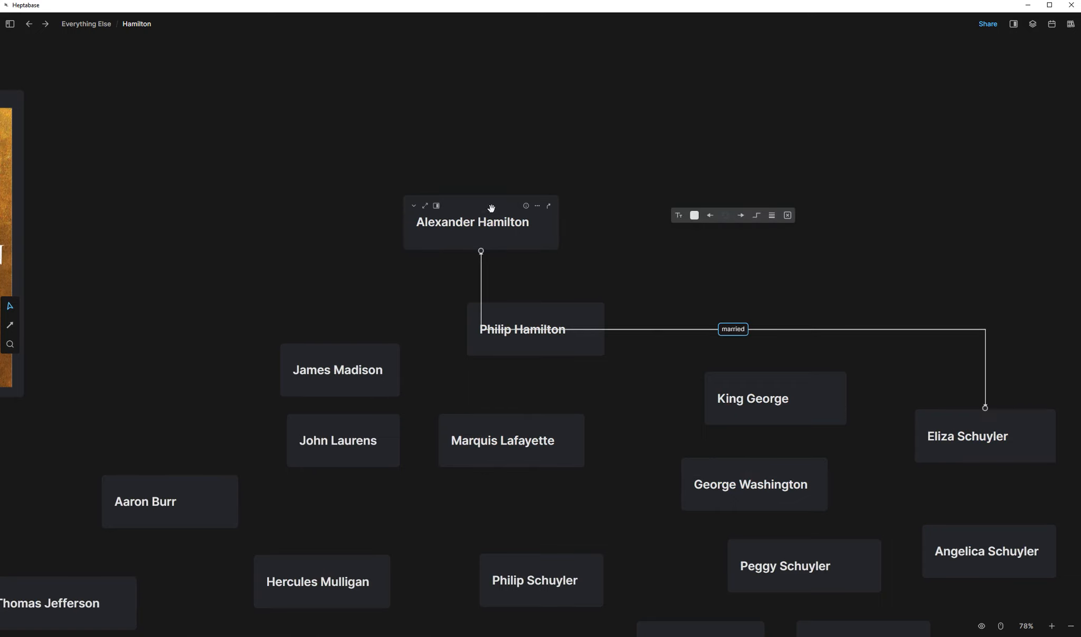
Step: Move the Alexander Hamilton card well above James Madison so the elbow connection clears the Philip Hamilton card
{"action": "left_click_drag", "start_coordinate": [485, 206], "coordinate": [584, 130]}
{"action": "left_click_drag", "start_coordinate": [412, 119], "coordinate": [353, 122]}
{"action": "mouse_move", "coordinate": [957, 418]}
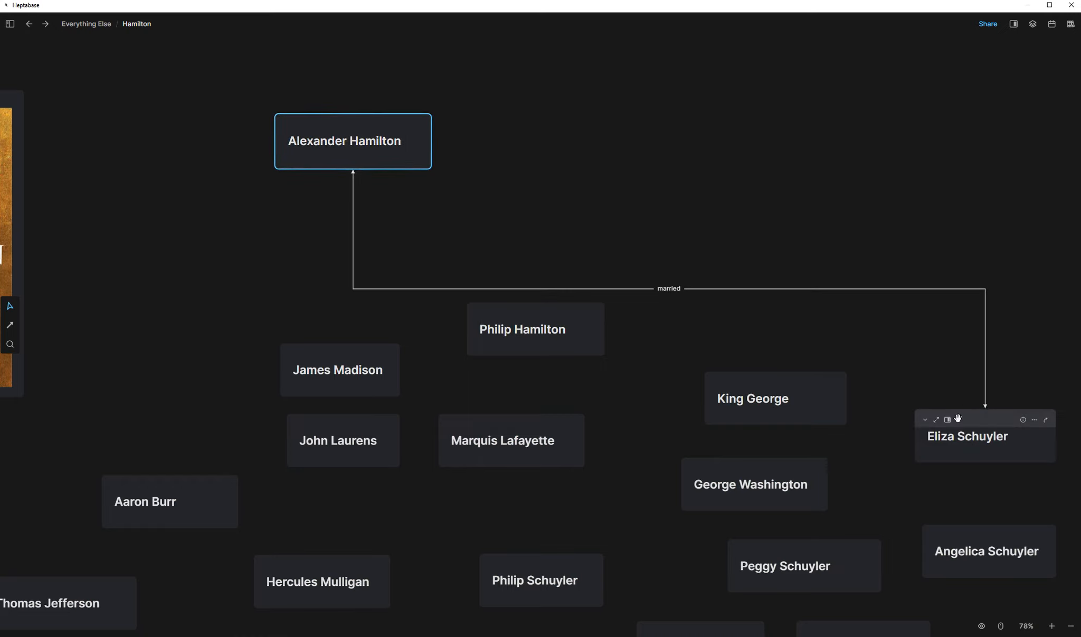
{"action": "left_click", "coordinate": [790, 290]}
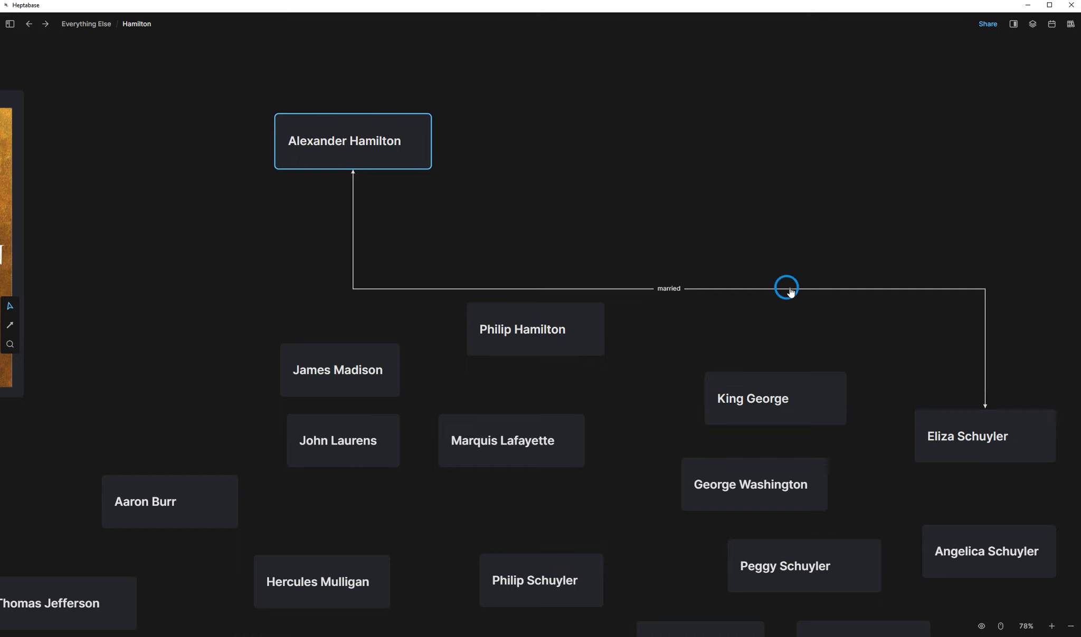
{"action": "left_click", "coordinate": [739, 291]}
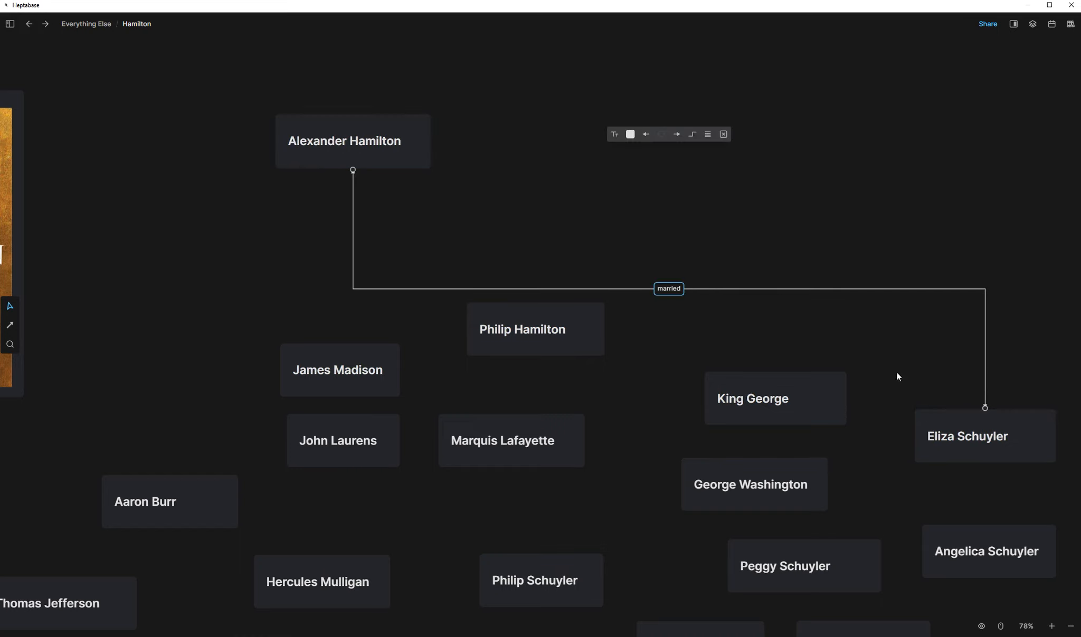
Step: Move the Eliza Schuyler card up above King George and reattach the connection to the bottom edge of her card
{"action": "left_click_drag", "start_coordinate": [952, 421], "coordinate": [850, 233]}
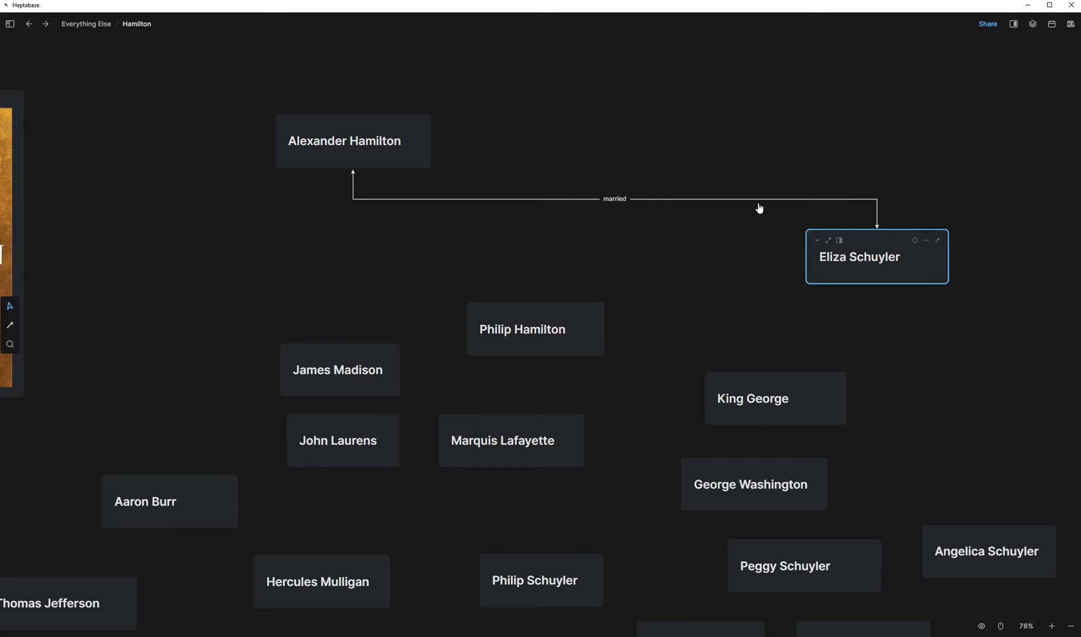
{"action": "left_click", "coordinate": [877, 227]}
{"action": "left_click_drag", "start_coordinate": [878, 230], "coordinate": [876, 284]}
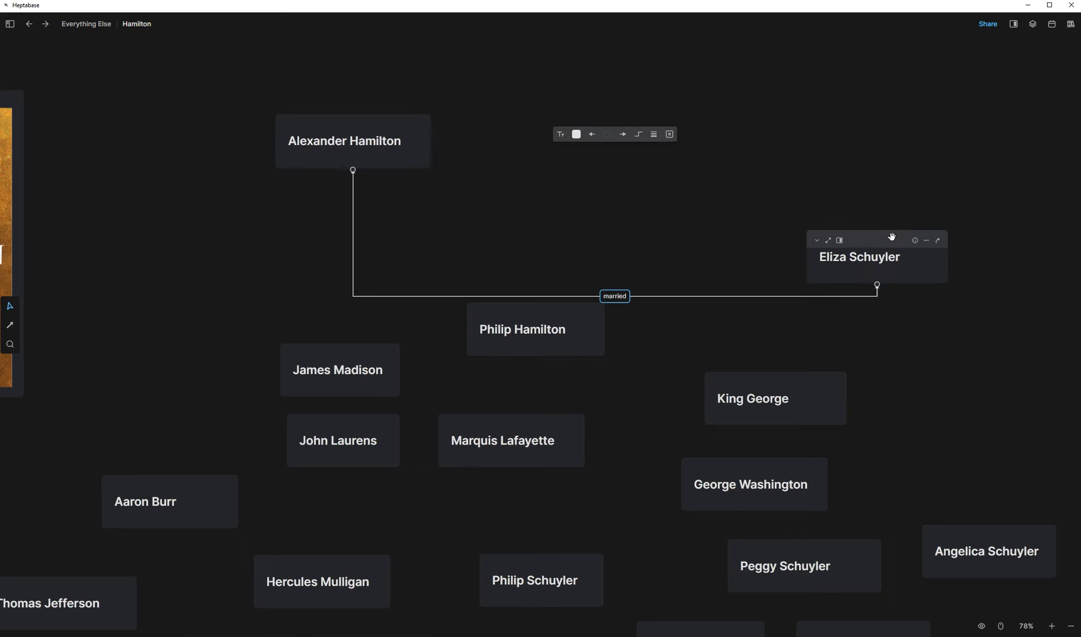
Step: Place the Eliza Schuyler card level with Alexander Hamilton and pull the elbow connection's horizontal segment down to just above Philip Hamilton
{"action": "left_click_drag", "start_coordinate": [891, 237], "coordinate": [788, 116]}
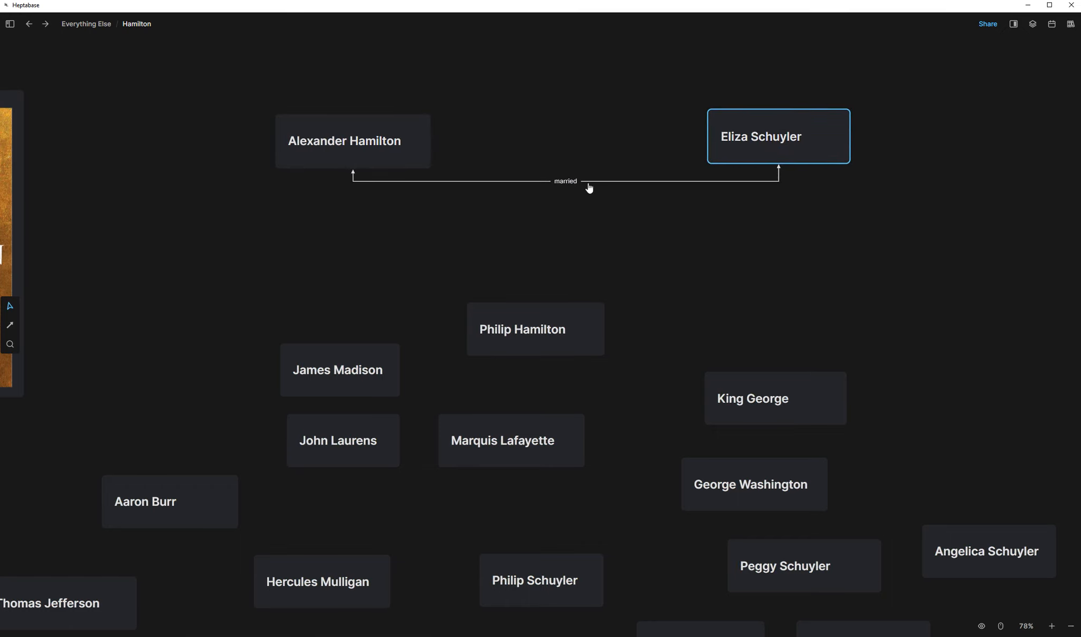
{"action": "left_click", "coordinate": [594, 181]}
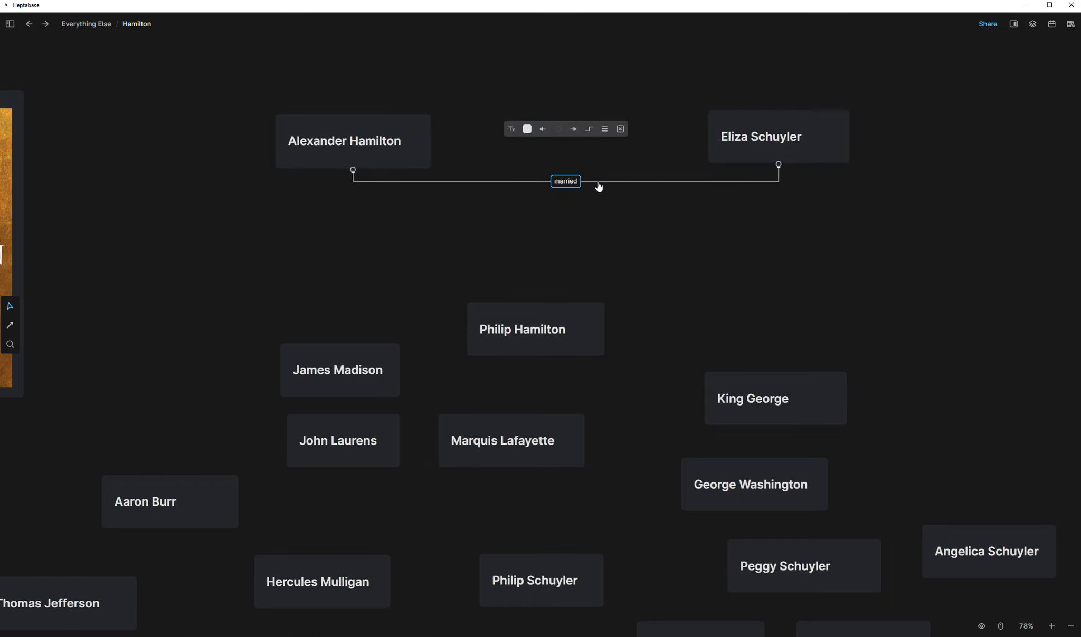
{"action": "left_click_drag", "start_coordinate": [572, 191], "coordinate": [552, 254]}
{"action": "left_click_drag", "start_coordinate": [778, 113], "coordinate": [585, 121]}
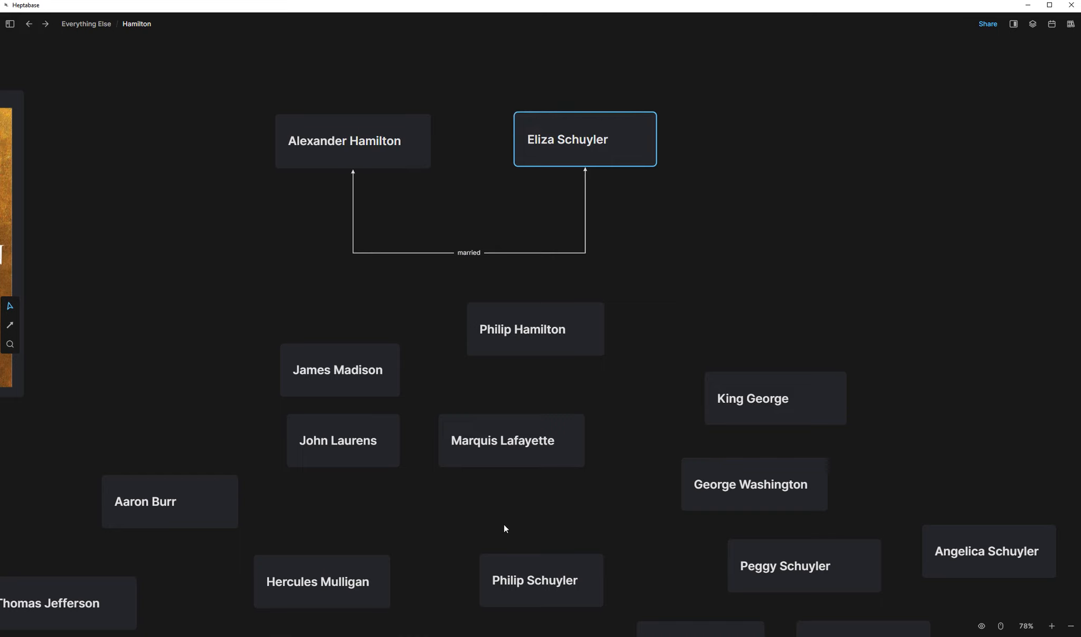
{"action": "left_click_drag", "start_coordinate": [620, 111], "coordinate": [680, 110]}
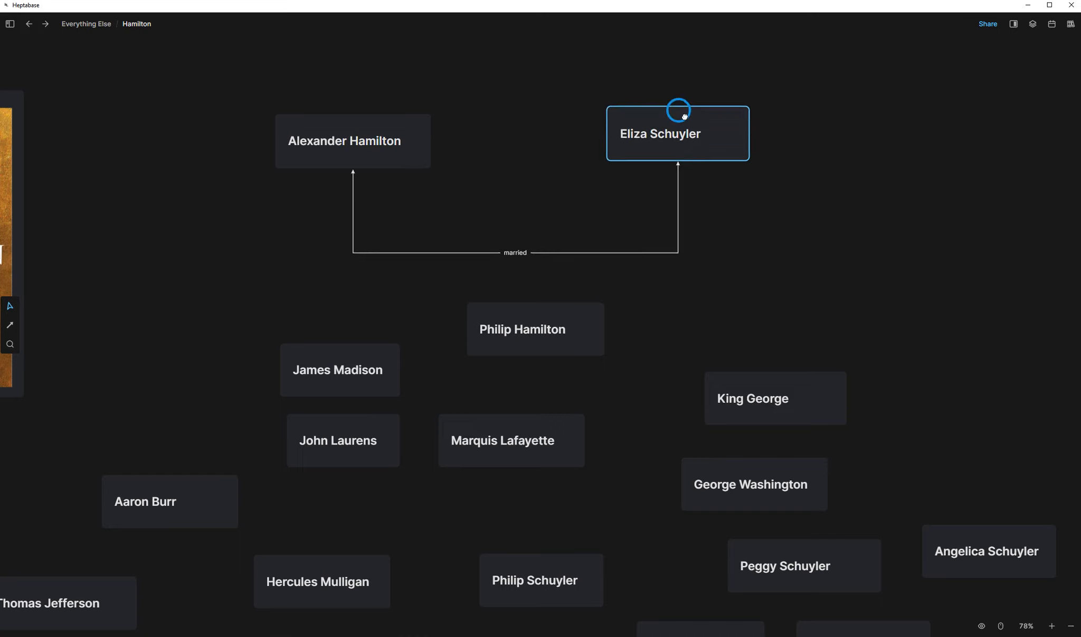
Step: Try the curved and the straight line style on the "married" connection
{"action": "left_click", "coordinate": [612, 254]}
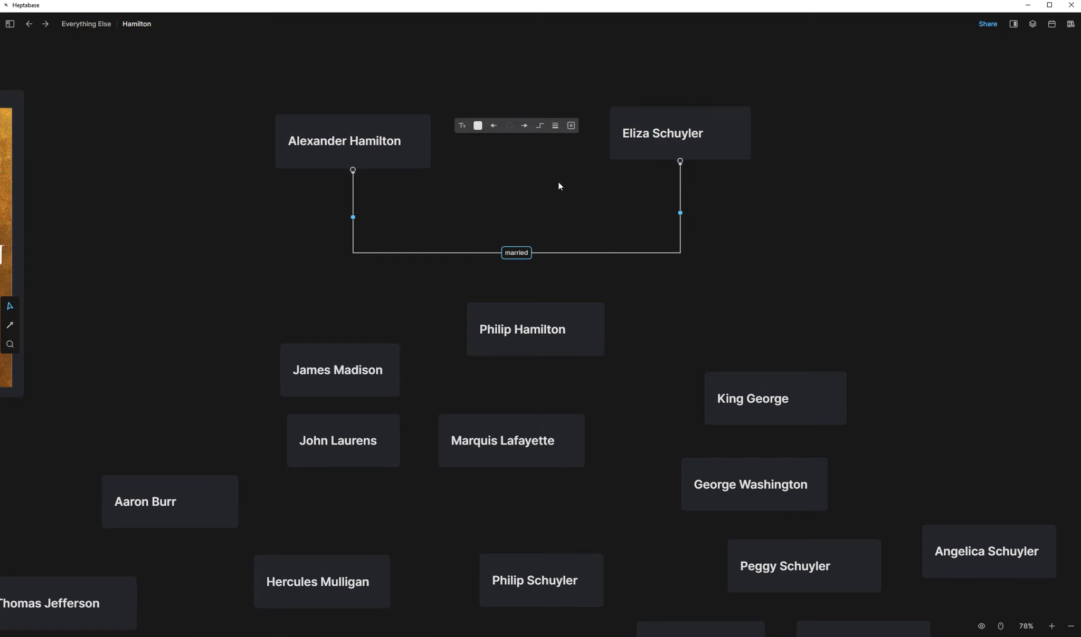
{"action": "left_click", "coordinate": [539, 127]}
{"action": "left_click", "coordinate": [541, 144]}
{"action": "left_click", "coordinate": [525, 143]}
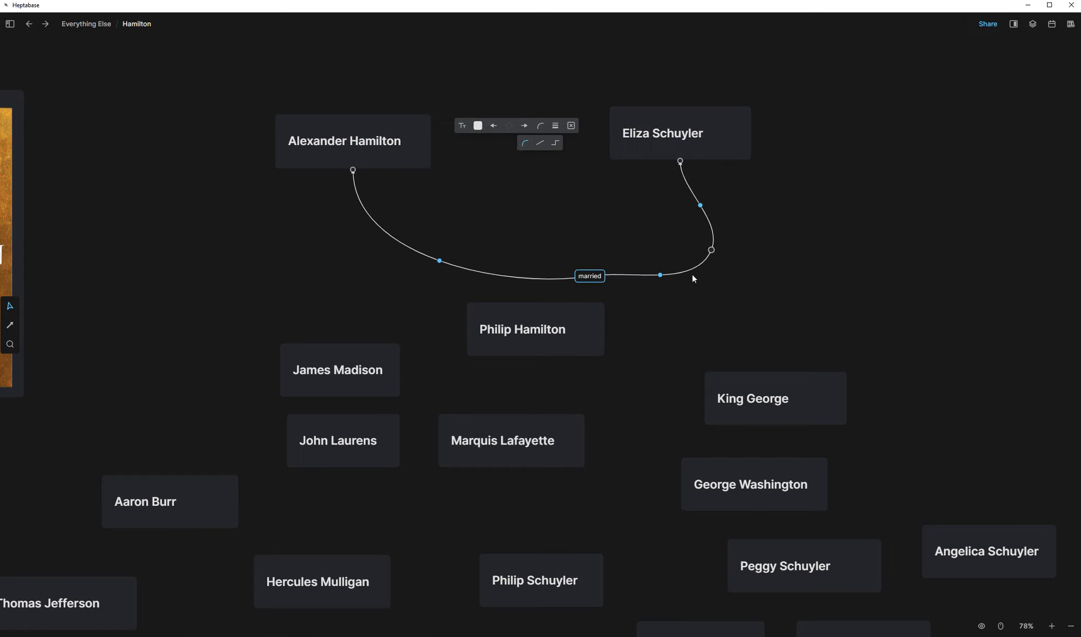
{"action": "left_click", "coordinate": [541, 144]}
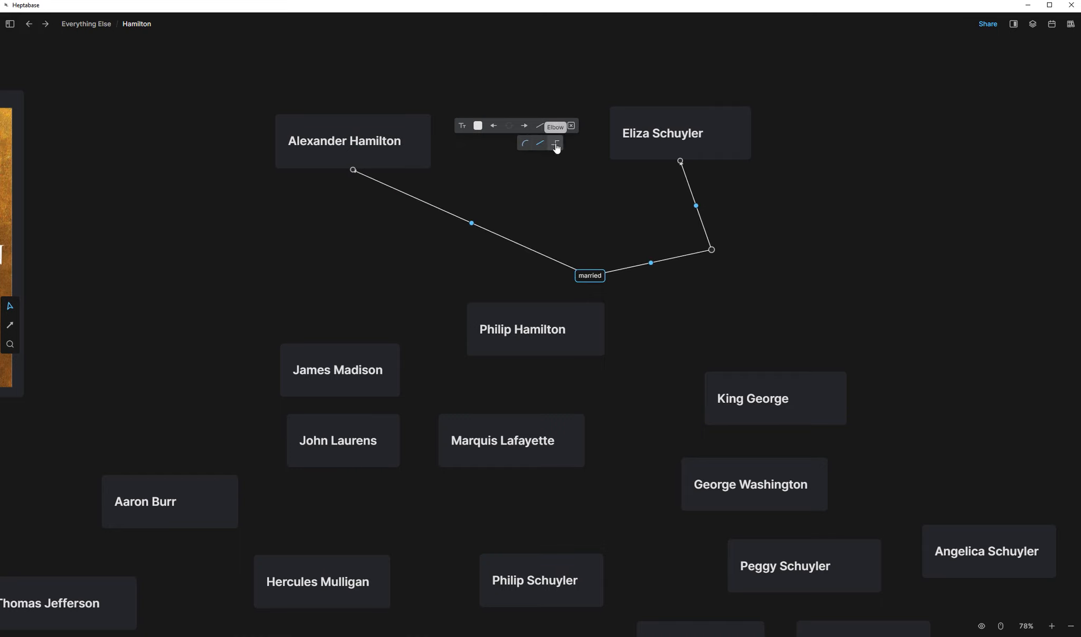
{"action": "left_click", "coordinate": [633, 205]}
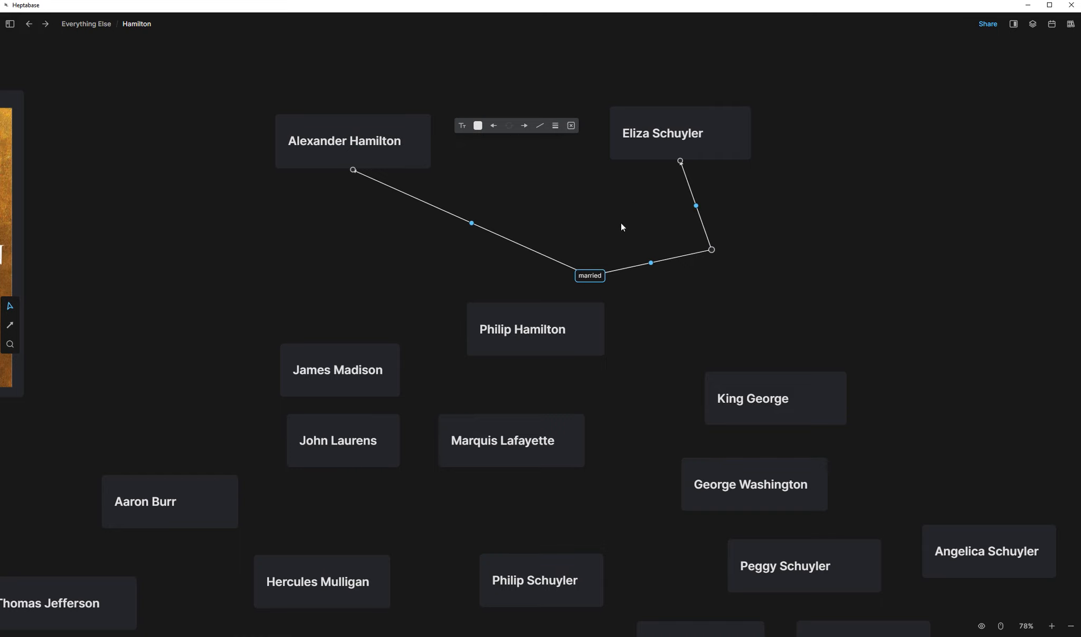
Step: Delete the bent "married" connection and draw a new straight one from Alexander Hamilton to Eliza Schuyler with arrowheads at both ends
{"action": "left_click", "coordinate": [502, 241]}
{"action": "left_click", "coordinate": [571, 126]}
{"action": "left_click_drag", "start_coordinate": [422, 123], "coordinate": [601, 129]}
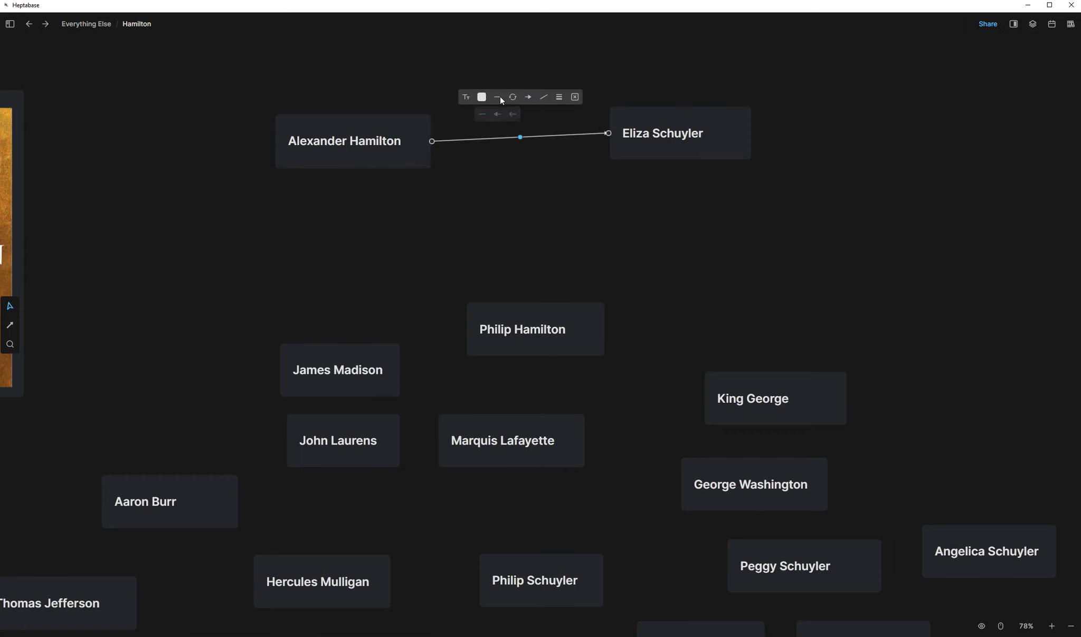
{"action": "left_click", "coordinate": [497, 116]}
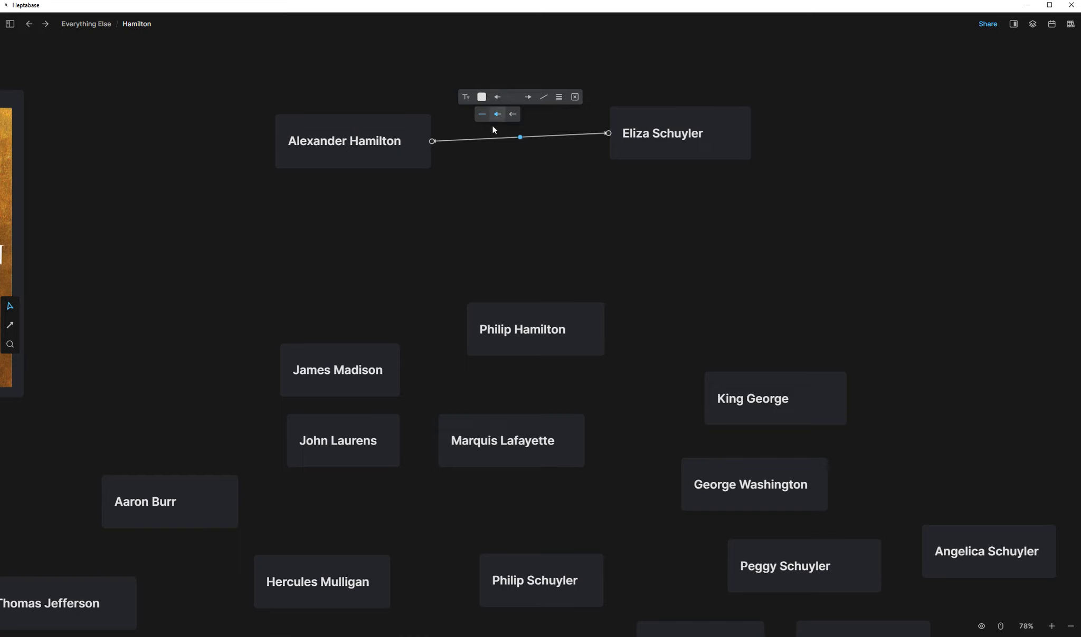
Step: Label the new connection between Alexander Hamilton and Eliza Schuyler "married"
{"action": "left_click", "coordinate": [468, 100]}
{"action": "type", "text": "married"}
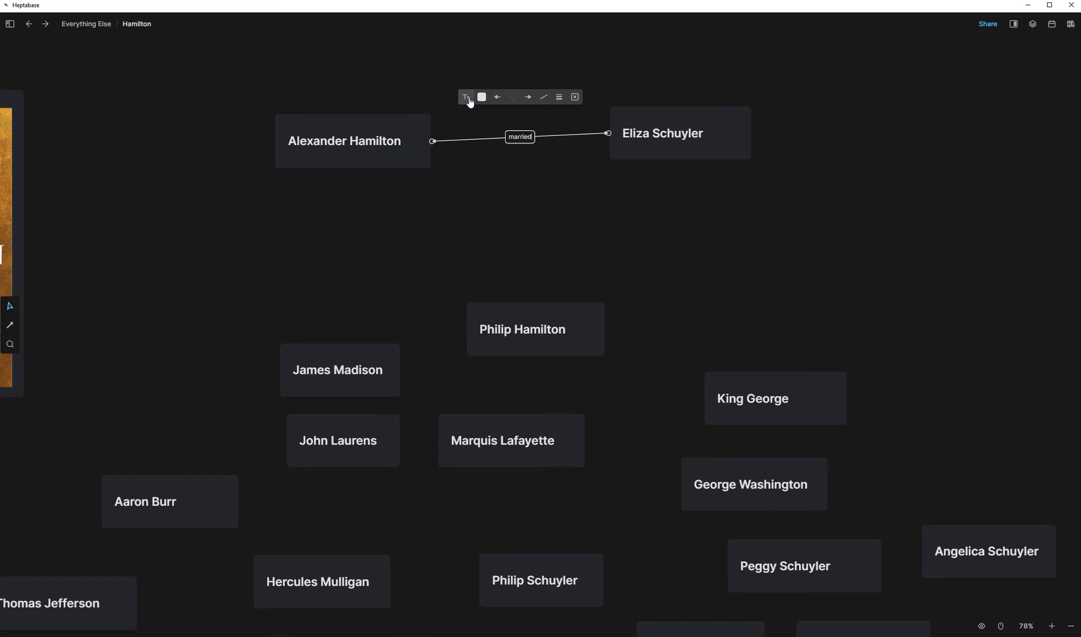
{"action": "left_click", "coordinate": [521, 176]}
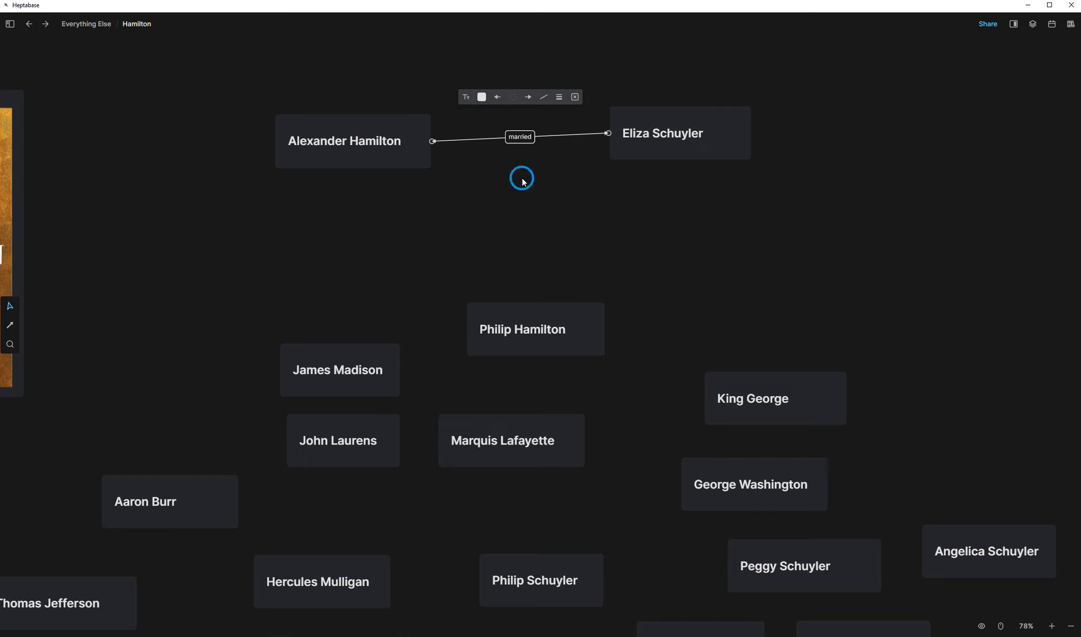
Step: Recolour the "married" connection orange and move the Eliza Schuyler card farther away, level with Alexander Hamilton
{"action": "left_click", "coordinate": [568, 138]}
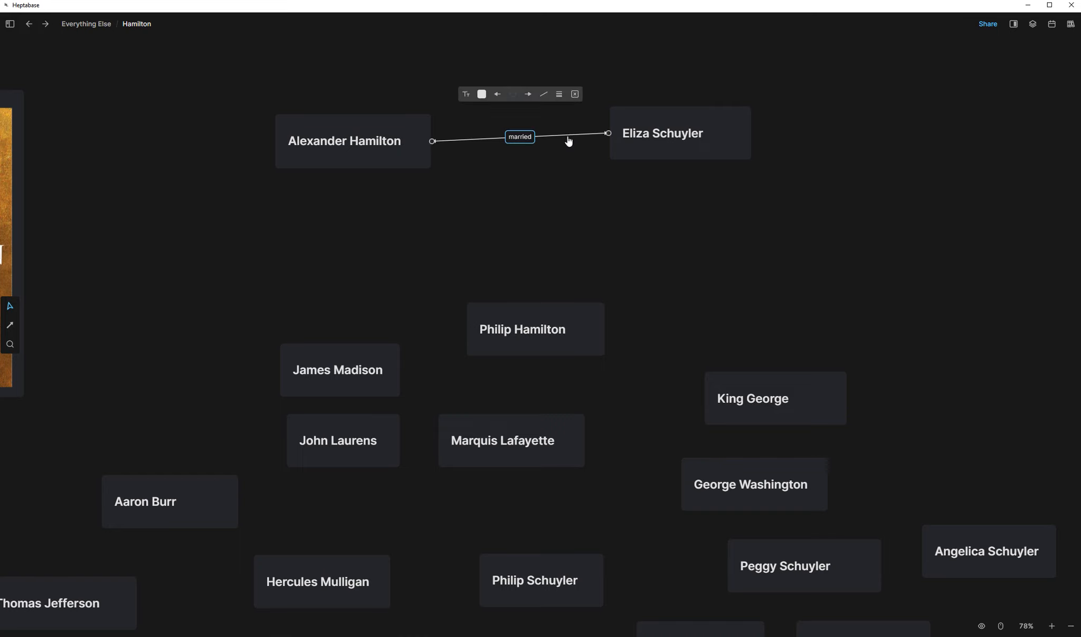
{"action": "left_click", "coordinate": [468, 97]}
{"action": "left_click", "coordinate": [482, 95]}
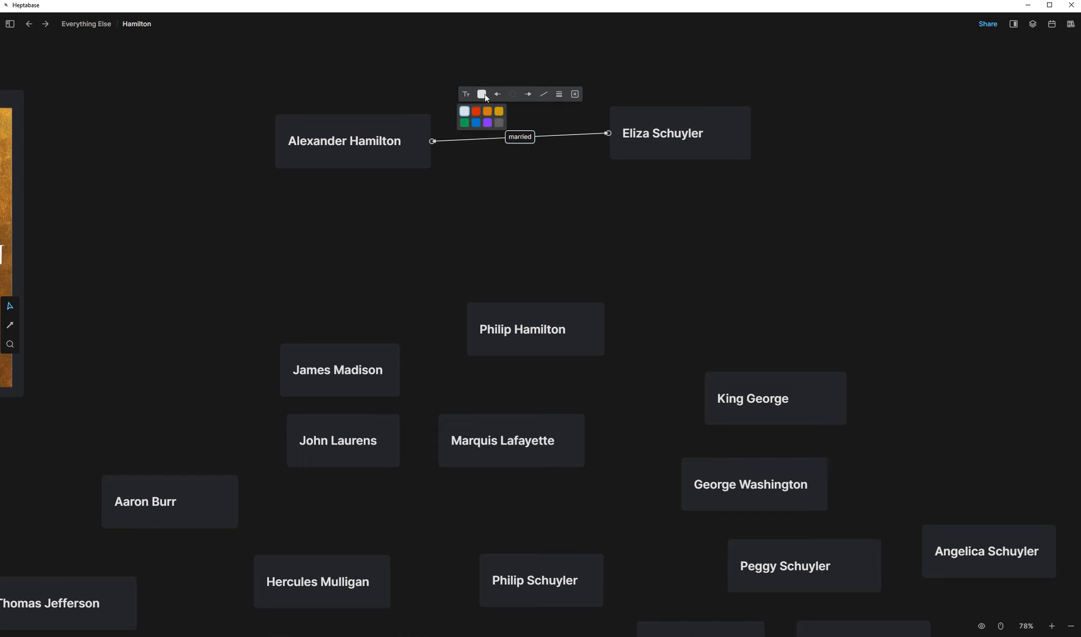
{"action": "left_click", "coordinate": [488, 123]}
{"action": "left_click", "coordinate": [487, 112]}
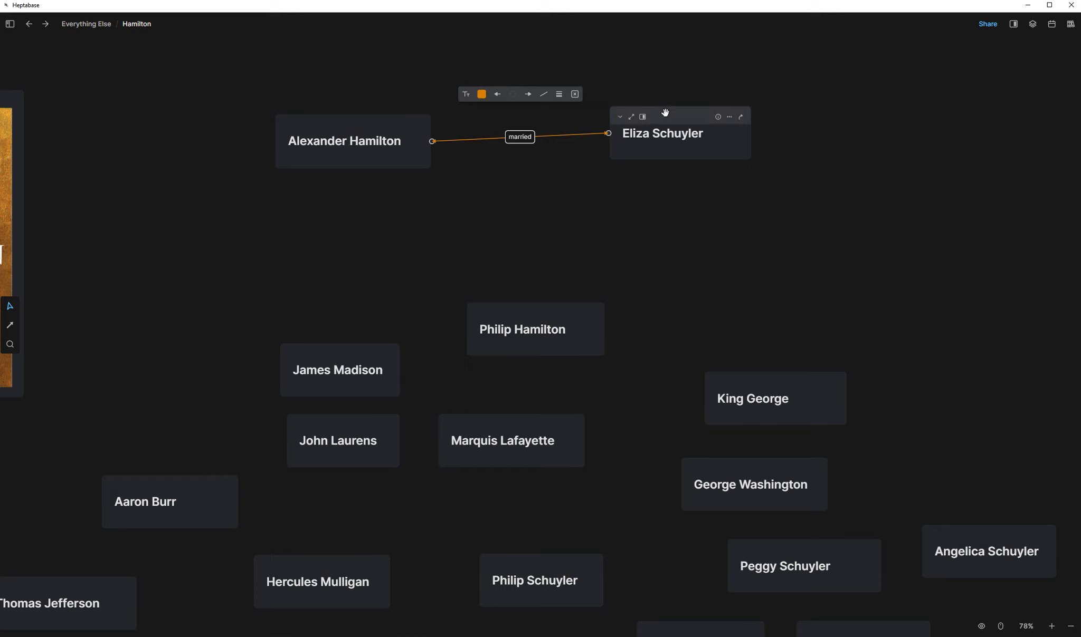
{"action": "left_click_drag", "start_coordinate": [665, 120], "coordinate": [723, 125]}
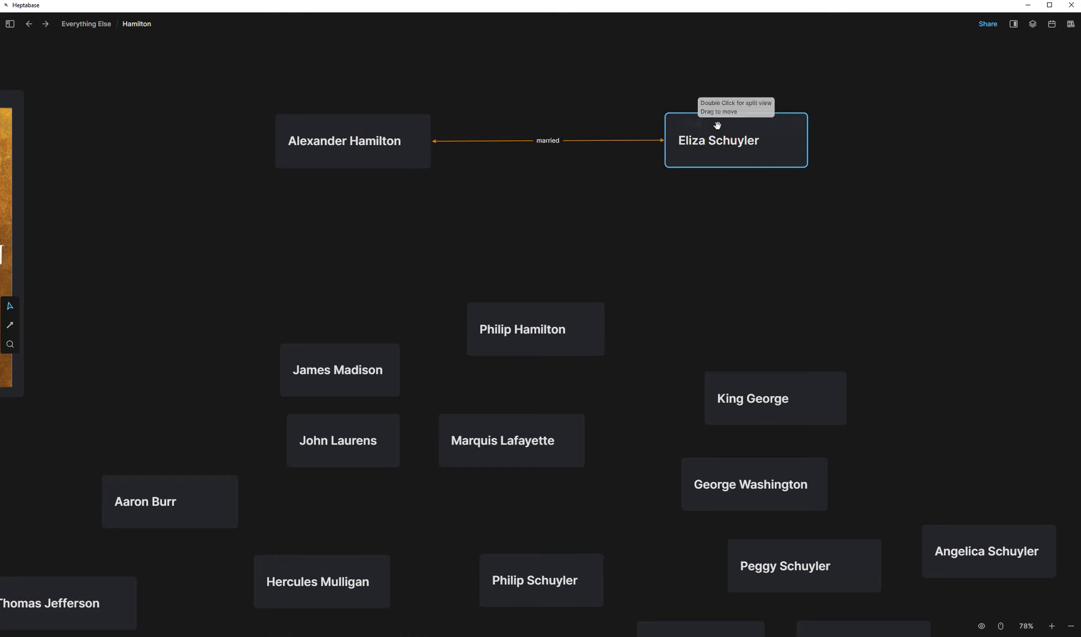
Step: Line up Angelica and Peggy Schuyler beside Eliza, place Philip Schuyler above Angelica, and raise Philip Hamilton closer to the "married" arrow
{"action": "scroll", "coordinate": [459, 219], "scroll_direction": "down", "scroll_amount": 5}
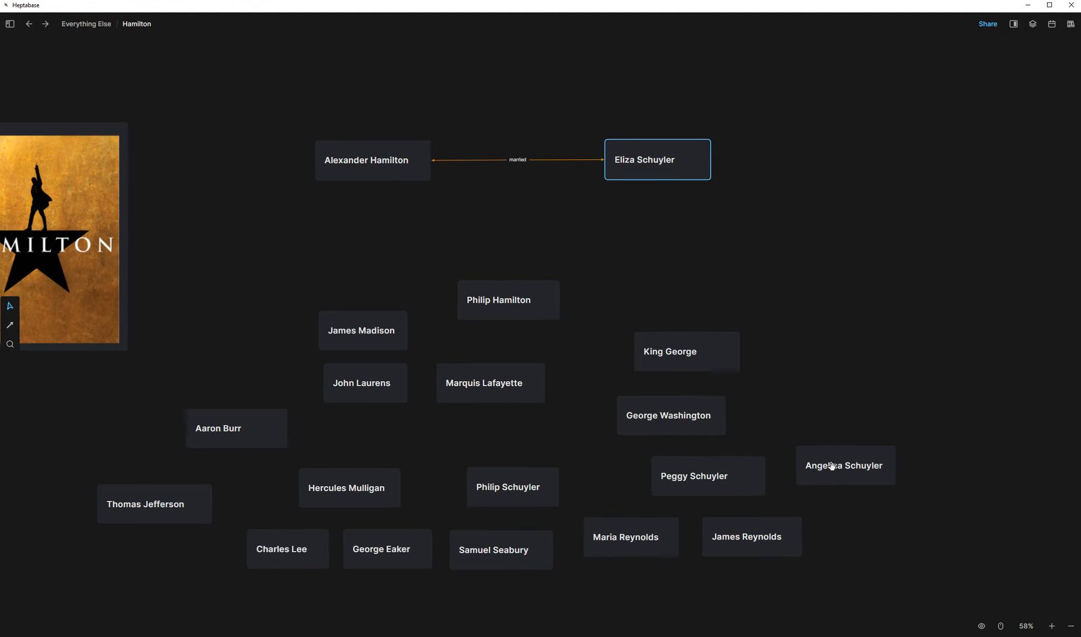
{"action": "left_click_drag", "start_coordinate": [840, 448], "coordinate": [810, 144]}
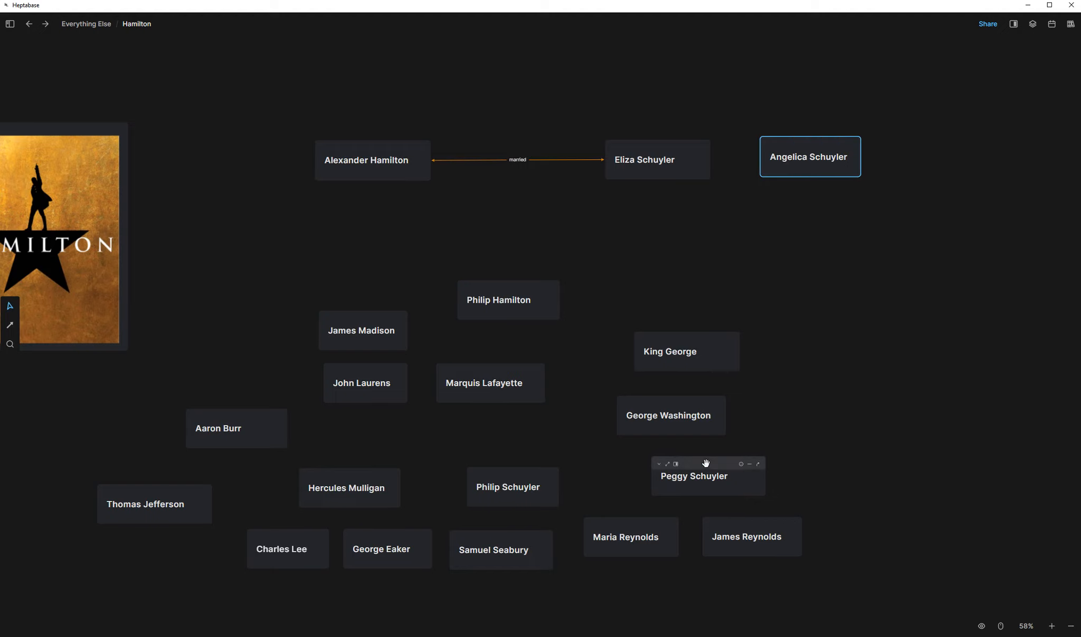
{"action": "left_click_drag", "start_coordinate": [720, 477], "coordinate": [953, 144]}
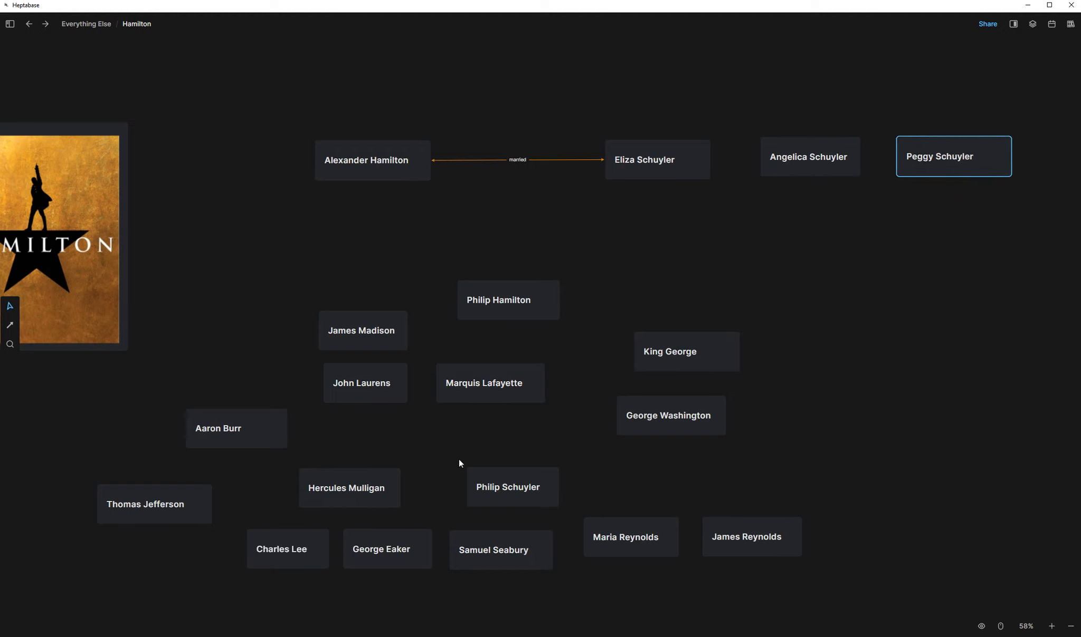
{"action": "left_click_drag", "start_coordinate": [509, 477], "coordinate": [803, 77]}
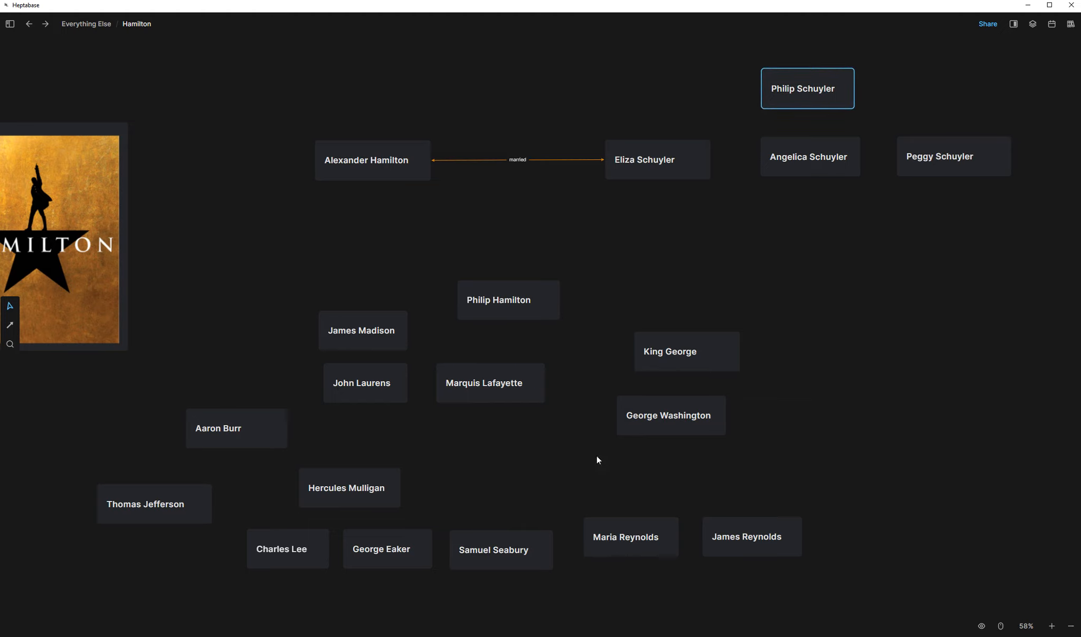
{"action": "left_click_drag", "start_coordinate": [499, 280], "coordinate": [505, 243]}
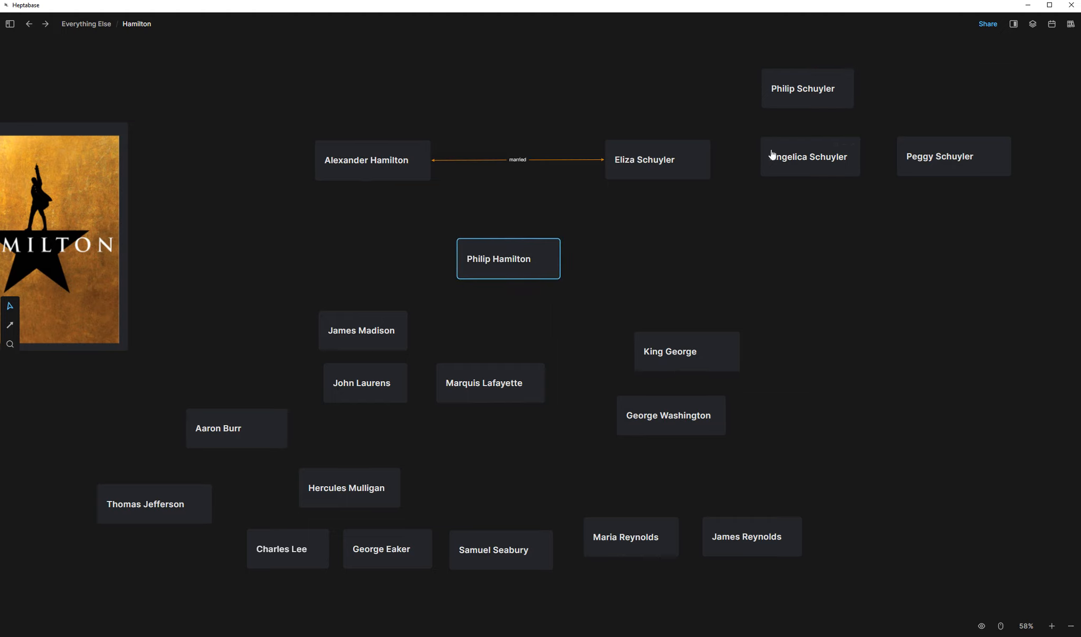
Step: Connect Angelica and Peggy Schuyler to Eliza Schuyler with arrows and move Peggy's card below Angelica's so both arrows are clear
{"action": "left_click_drag", "start_coordinate": [852, 145], "coordinate": [706, 144]}
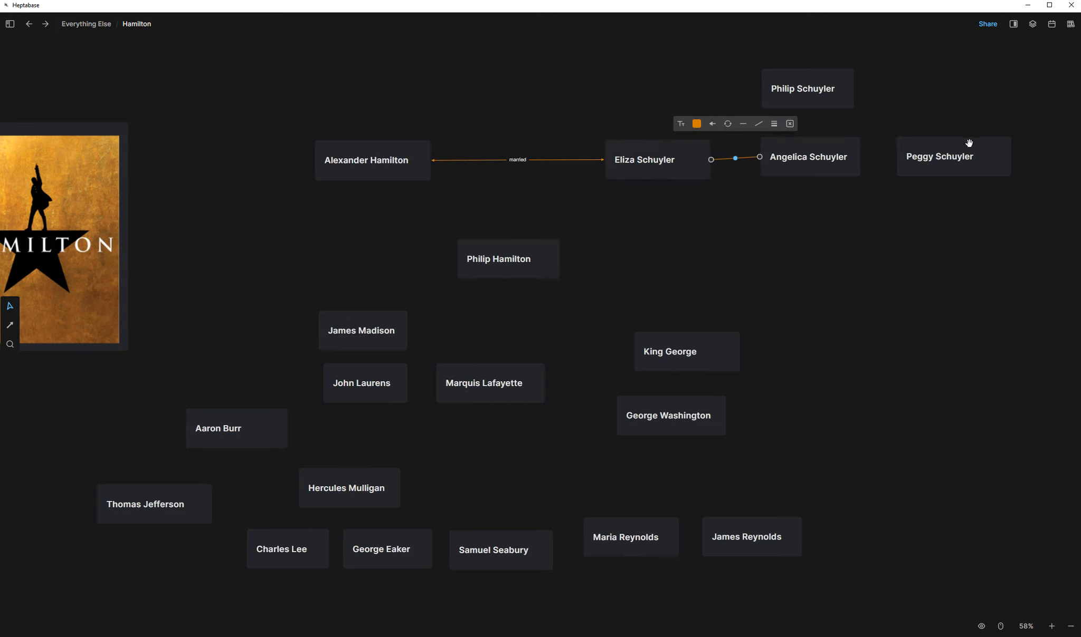
{"action": "mouse_move", "coordinate": [992, 160]}
{"action": "left_click_drag", "start_coordinate": [1005, 151], "coordinate": [711, 159]}
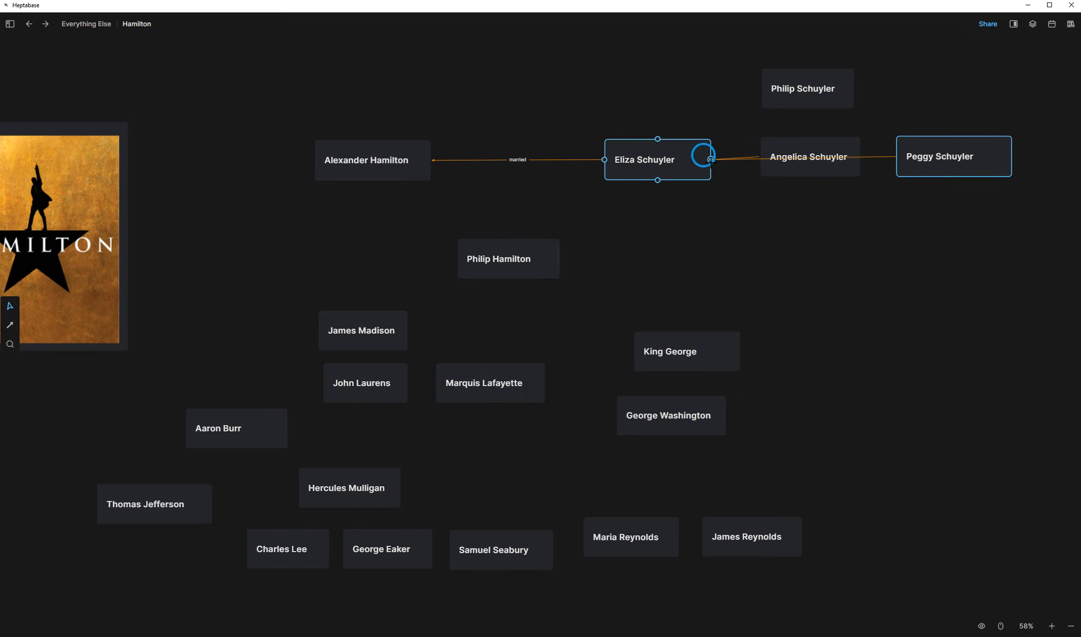
{"action": "left_click_drag", "start_coordinate": [950, 149], "coordinate": [808, 219]}
{"action": "left_click_drag", "start_coordinate": [810, 142], "coordinate": [851, 143]}
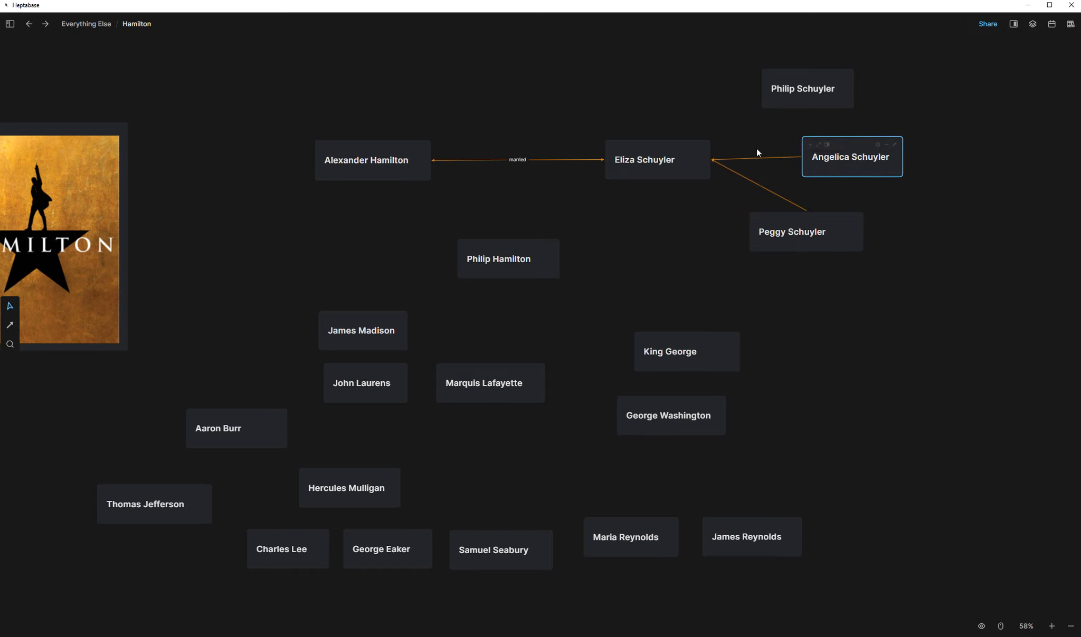
Step: Label the connections from Peggy and Angelica Schuyler to Eliza Schuyler "sister"
{"action": "left_click", "coordinate": [756, 188]}
{"action": "left_click", "coordinate": [705, 129]}
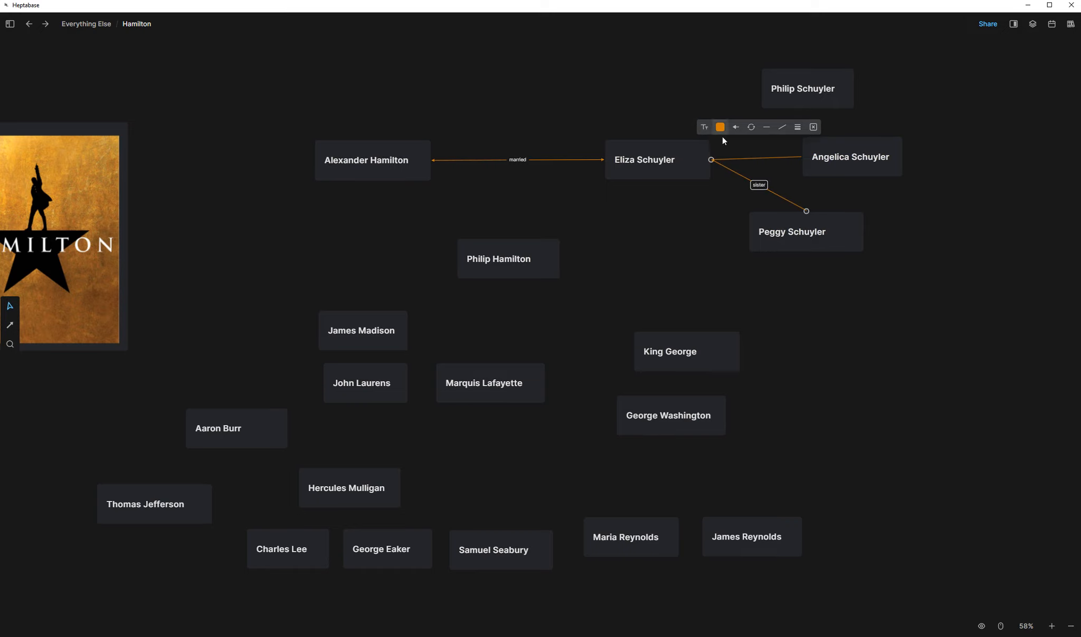
{"action": "left_click", "coordinate": [759, 160]}
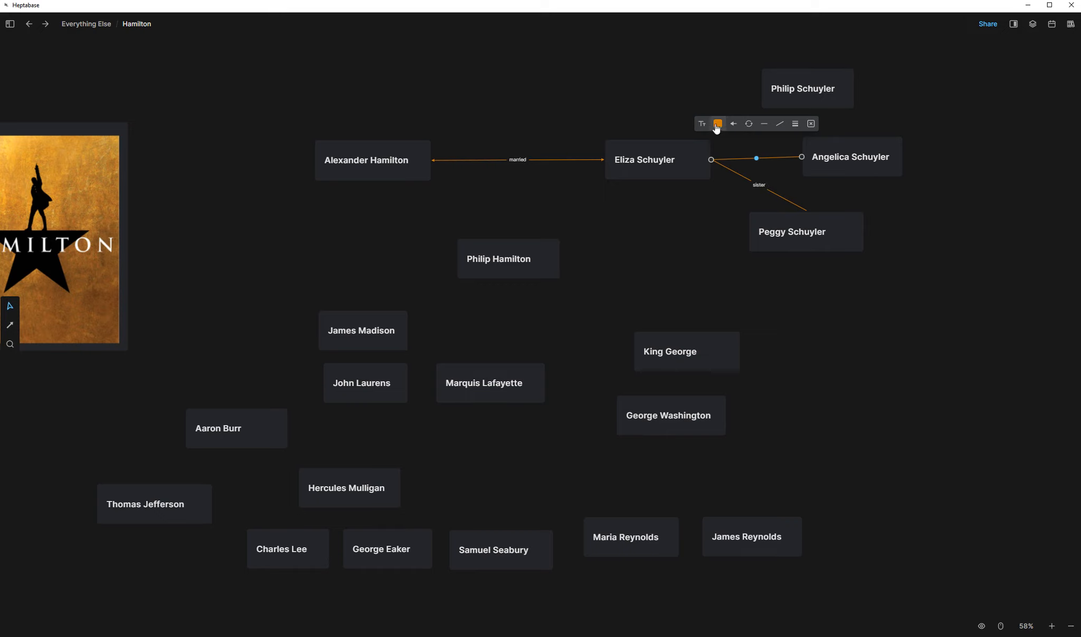
{"action": "left_click", "coordinate": [704, 124]}
{"action": "type", "text": "sister"}
{"action": "left_click", "coordinate": [696, 235]}
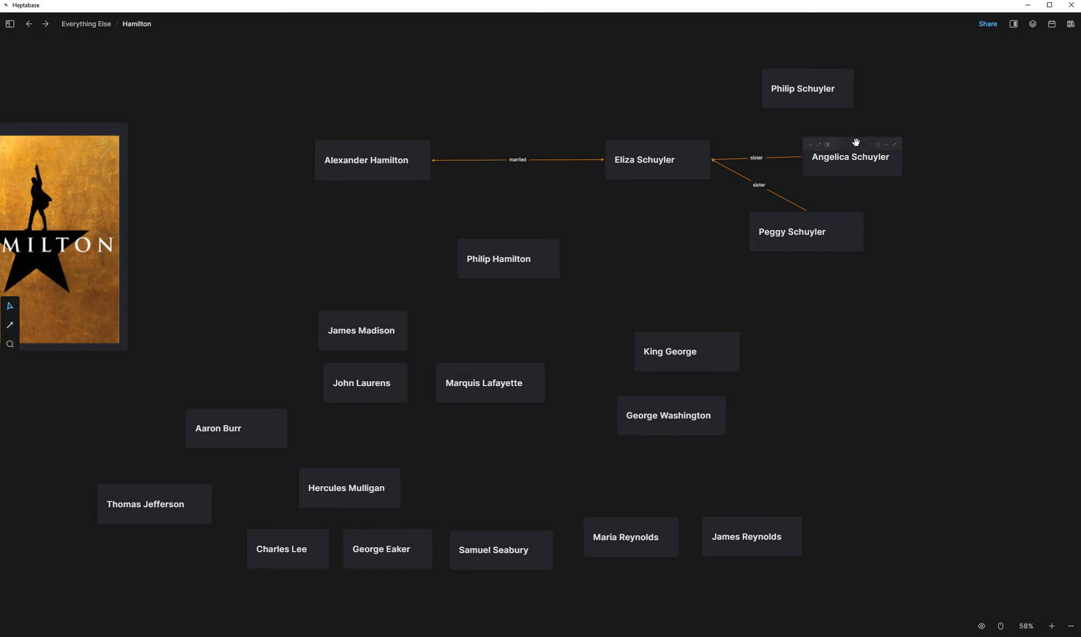
Step: Move Angelica and Peggy Schuyler farther from Eliza and delete the "sister" connection between Peggy and Eliza
{"action": "left_click_drag", "start_coordinate": [863, 137], "coordinate": [883, 137]}
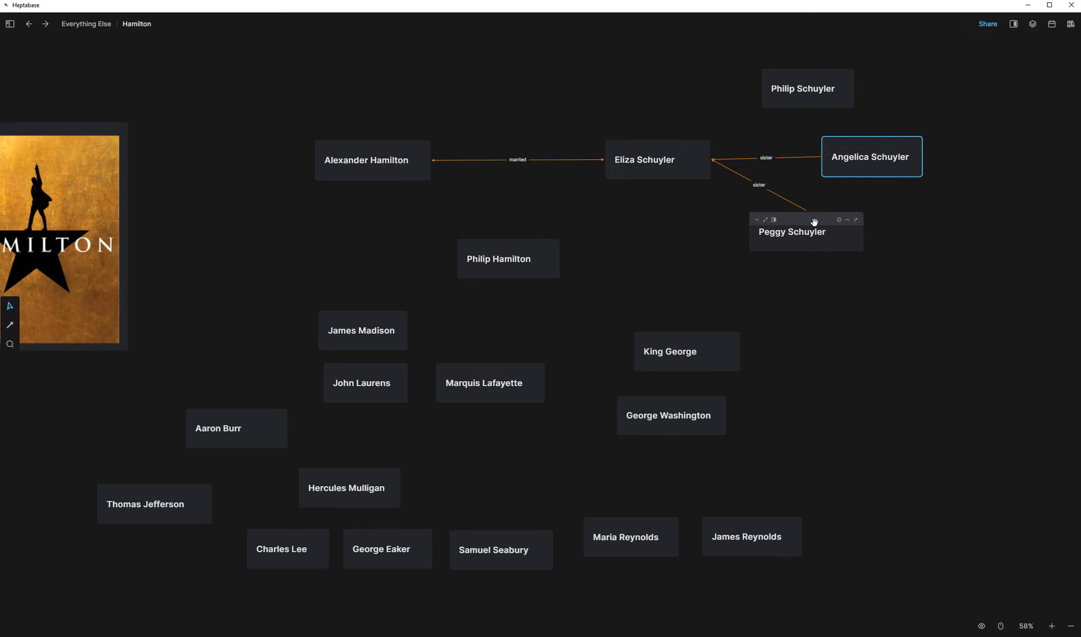
{"action": "left_click_drag", "start_coordinate": [801, 221], "coordinate": [948, 277]}
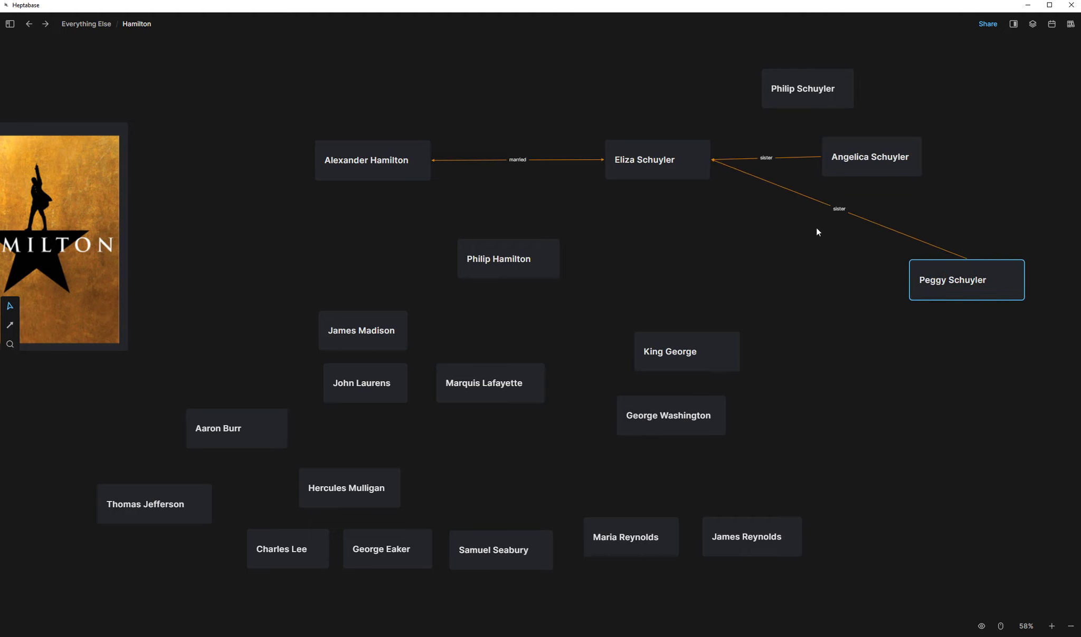
{"action": "left_click", "coordinate": [800, 196]}
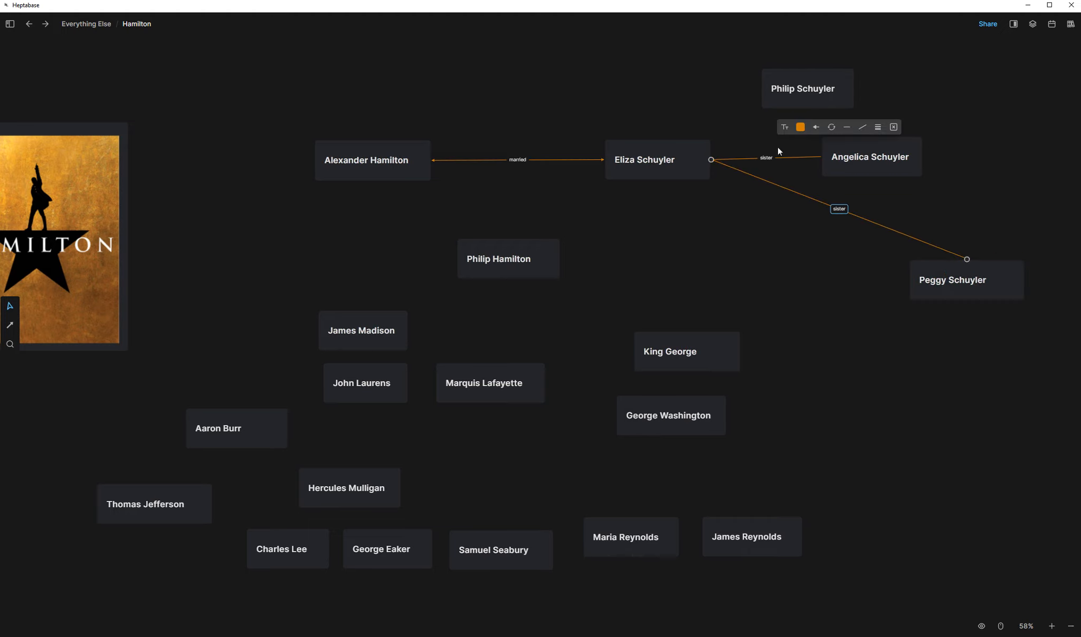
{"action": "left_click", "coordinate": [893, 129]}
Step: Connect Peggy Schuyler to Angelica Schuyler with an arrow and arrange both cards in one row with Eliza
{"action": "mouse_move", "coordinate": [934, 282]}
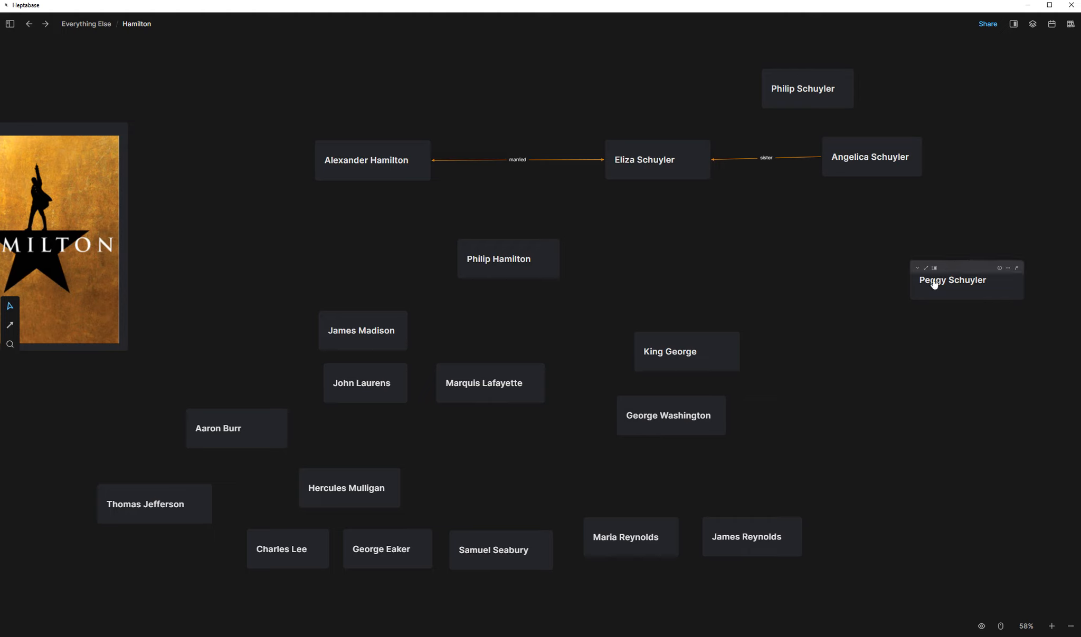
{"action": "left_click_drag", "start_coordinate": [1016, 269], "coordinate": [923, 157]}
{"action": "left_click_drag", "start_coordinate": [952, 269], "coordinate": [990, 145]}
{"action": "mouse_move", "coordinate": [877, 143]}
{"action": "left_click_drag", "start_coordinate": [877, 143], "coordinate": [838, 149]}
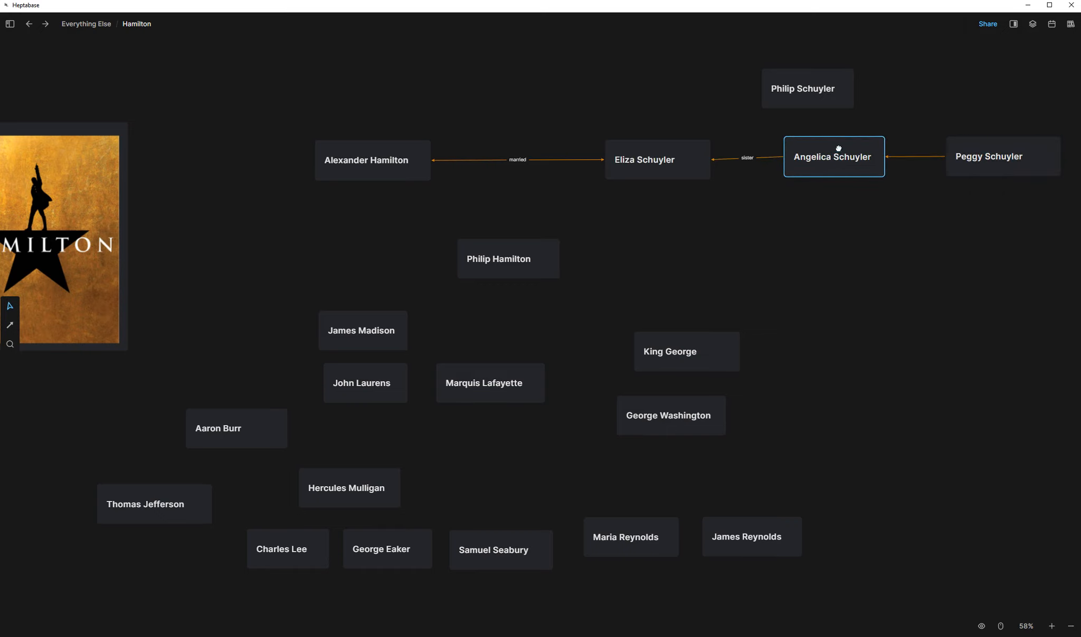
Step: Add arrowheads to the Angelica end of the "sister" connection and the Peggy end of the Angelica–Peggy connection
{"action": "left_click", "coordinate": [766, 160]}
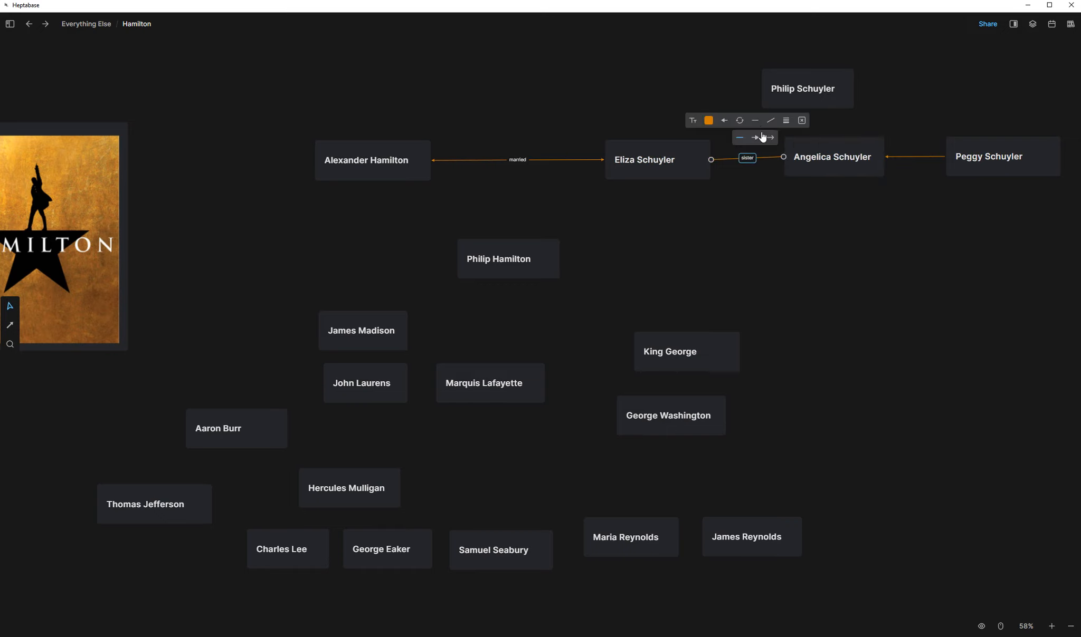
{"action": "left_click", "coordinate": [755, 137]}
{"action": "left_click", "coordinate": [917, 157]}
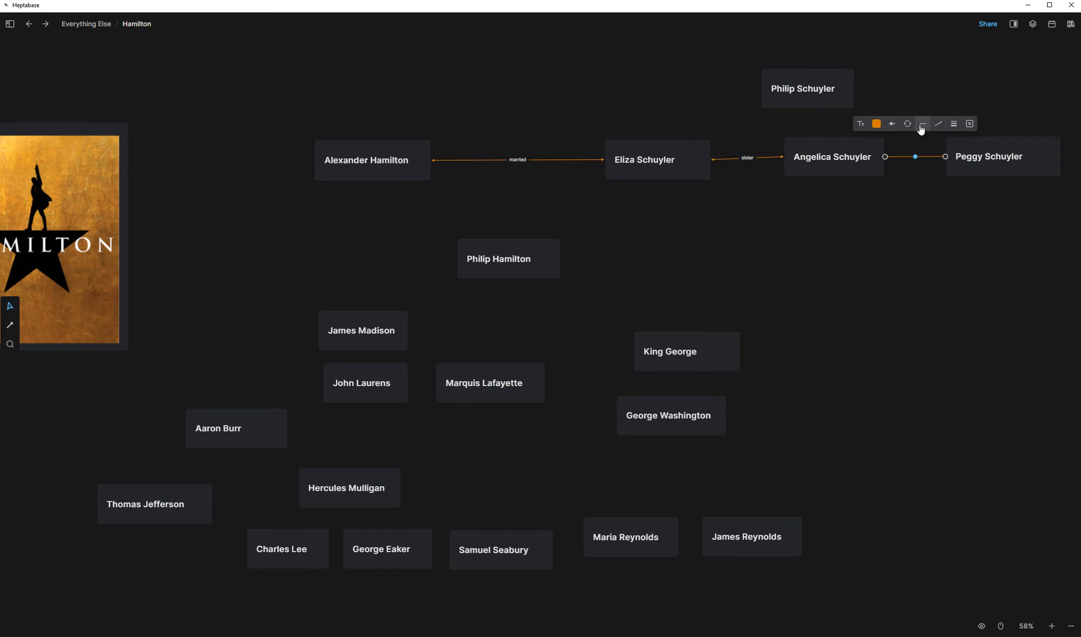
{"action": "left_click", "coordinate": [924, 125]}
{"action": "left_click", "coordinate": [938, 140]}
Step: Label the connection between Angelica Schuyler and Peggy Schuyler "sister"
{"action": "left_click", "coordinate": [861, 126]}
{"action": "left_click", "coordinate": [863, 124]}
{"action": "left_click", "coordinate": [909, 162]}
{"action": "left_click", "coordinate": [916, 160]}
{"action": "left_click", "coordinate": [861, 124]}
{"action": "left_click", "coordinate": [849, 247]}
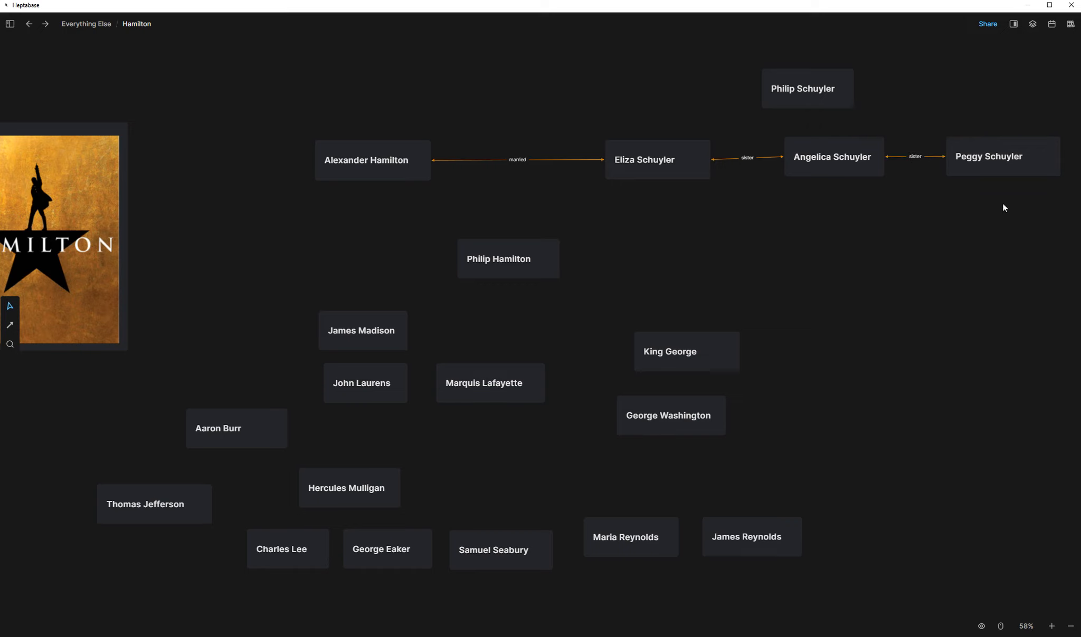
Step: Align the Alexander Hamilton, Eliza Schuyler, Angelica Schuyler and Peggy Schuyler cards by their top edges
{"action": "left_click", "coordinate": [1001, 148]}
{"action": "left_click_drag", "start_coordinate": [1002, 152], "coordinate": [1002, 147]}
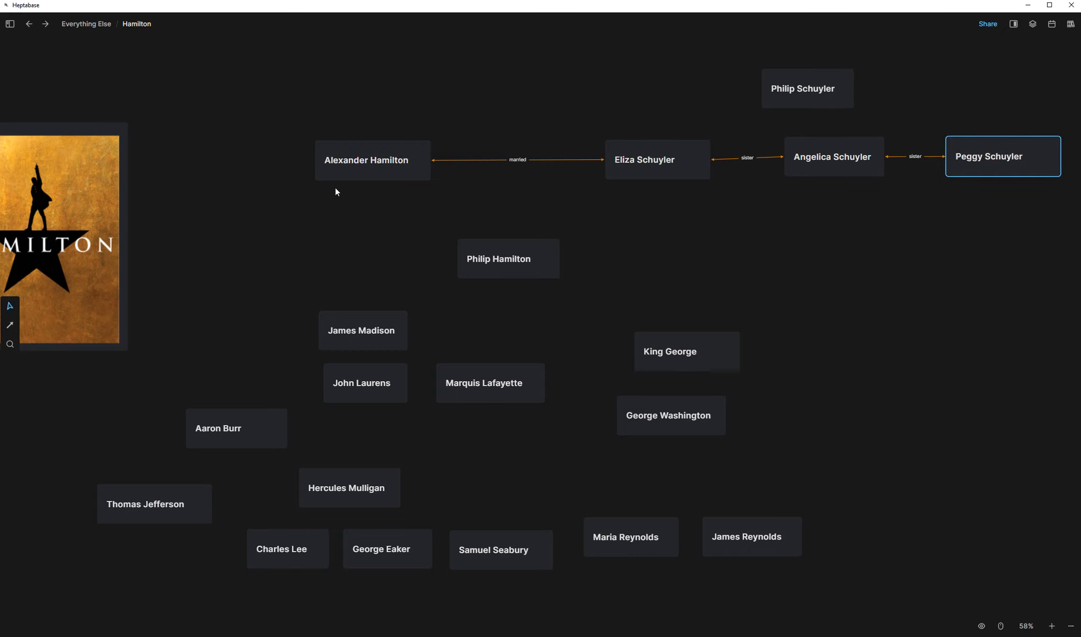
{"action": "left_click_drag", "start_coordinate": [224, 121], "coordinate": [1034, 203]}
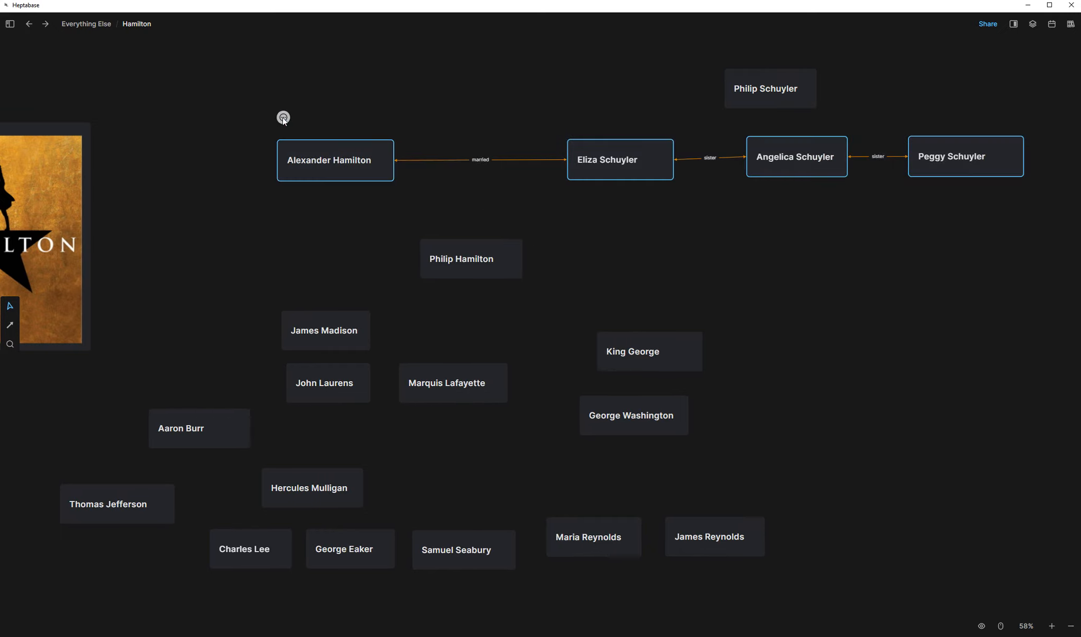
{"action": "left_click", "coordinate": [284, 118]}
{"action": "mouse_move", "coordinate": [248, 192]}
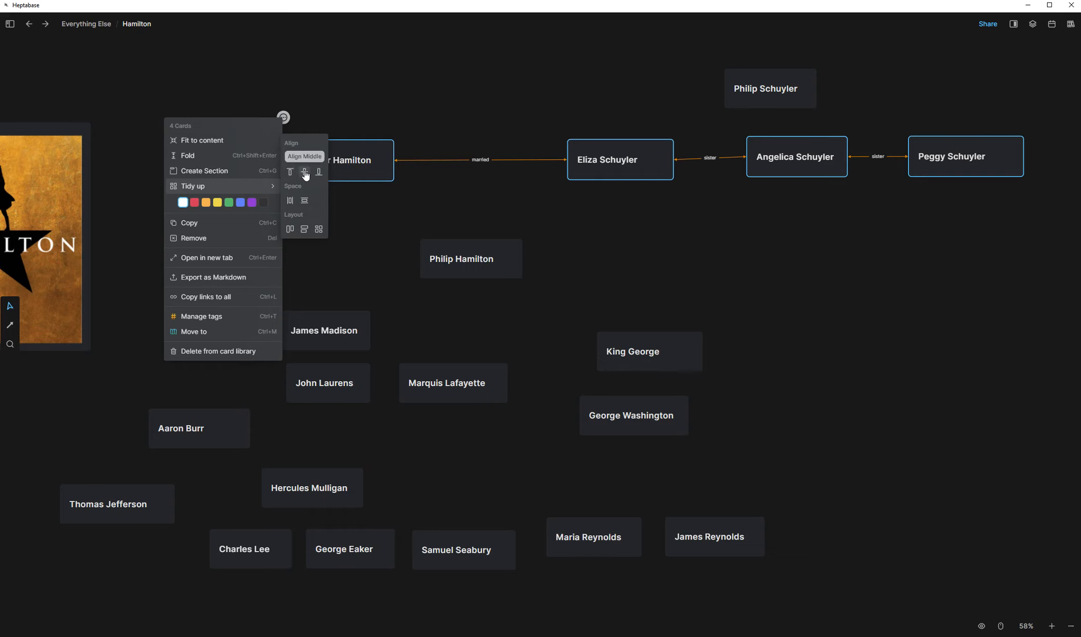
{"action": "left_click", "coordinate": [289, 172]}
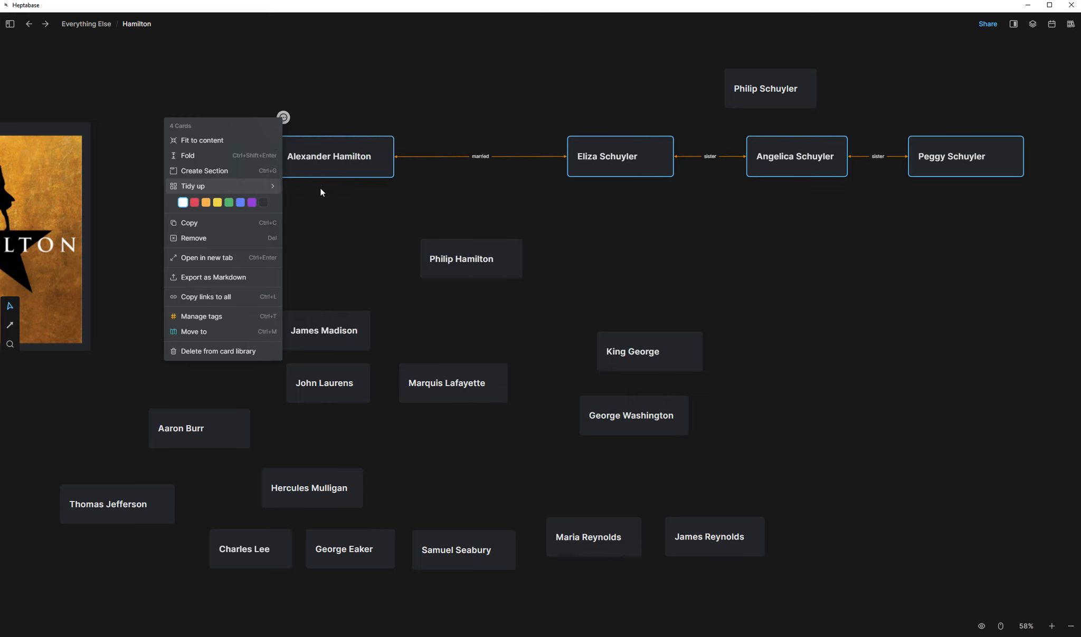
{"action": "left_click", "coordinate": [448, 198]}
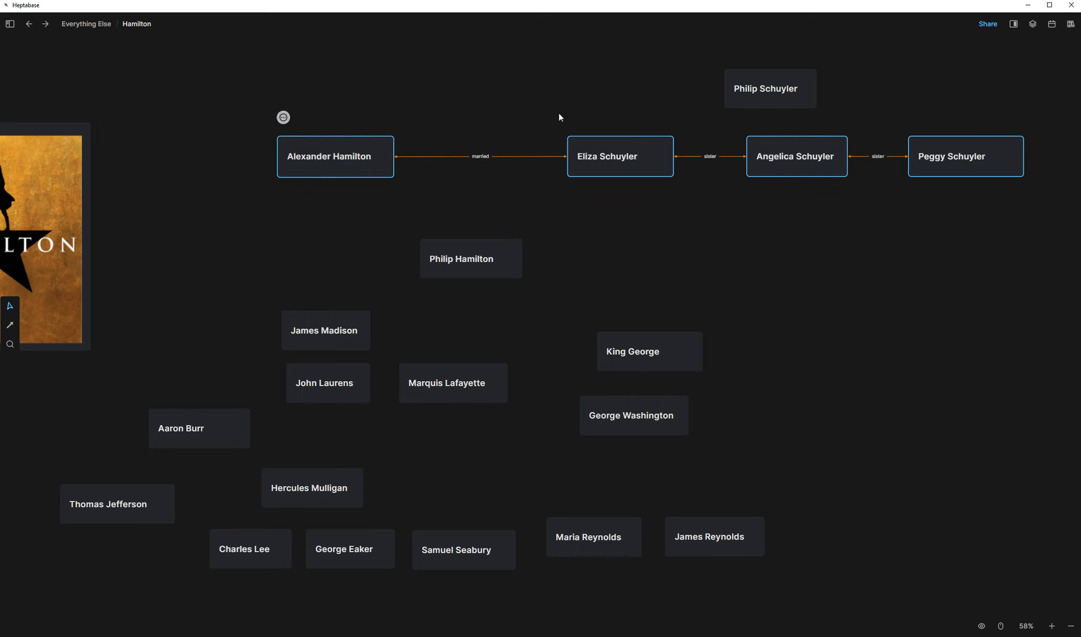
{"action": "left_click", "coordinate": [543, 108]}
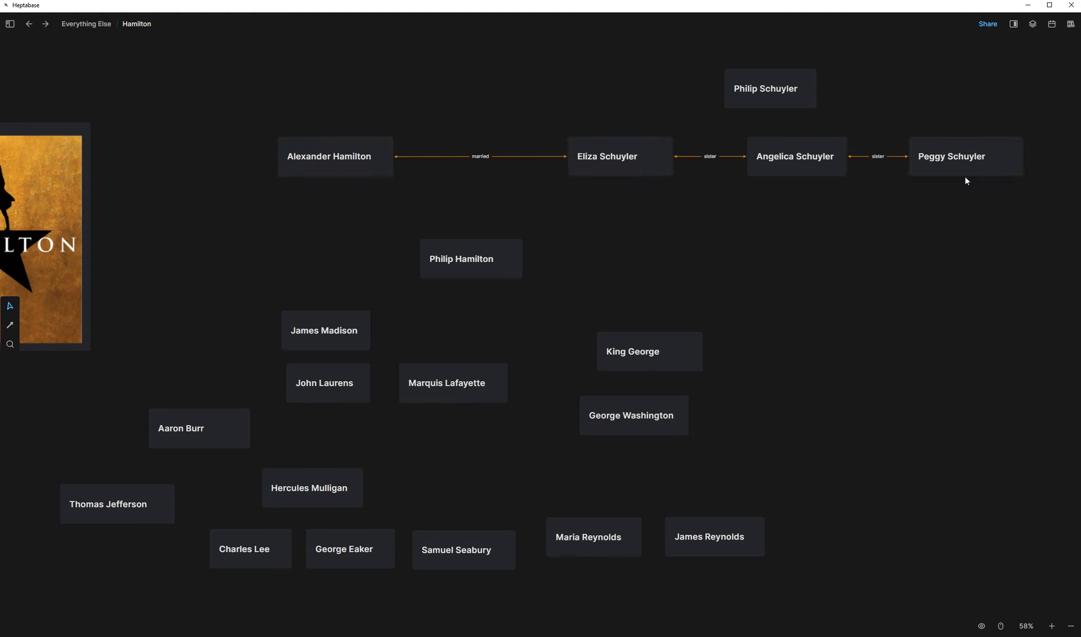
Step: Draw arrows from Philip Schuyler to Angelica, Peggy and Eliza Schuyler, and center his card above Angelica
{"action": "left_click_drag", "start_coordinate": [771, 73], "coordinate": [797, 133]}
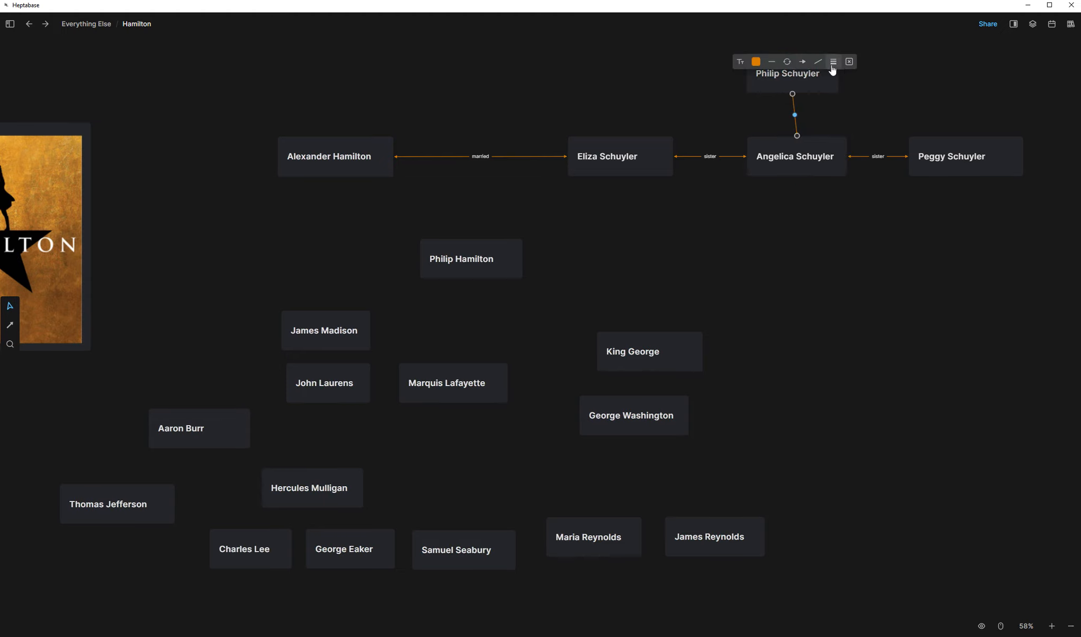
{"action": "left_click", "coordinate": [858, 85]}
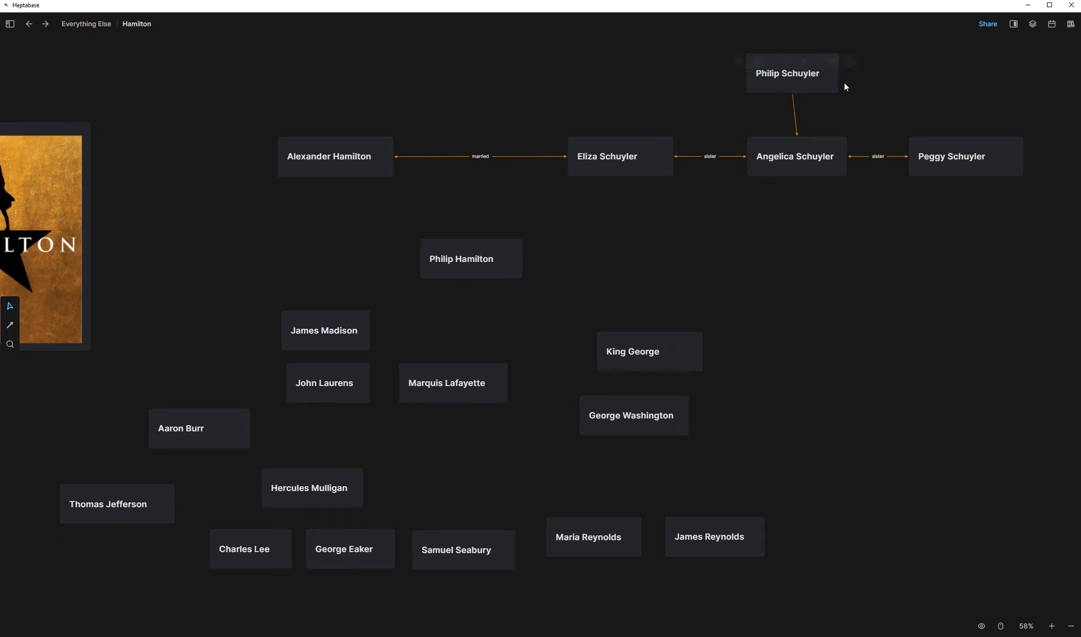
{"action": "left_click_drag", "start_coordinate": [831, 62], "coordinate": [954, 134]}
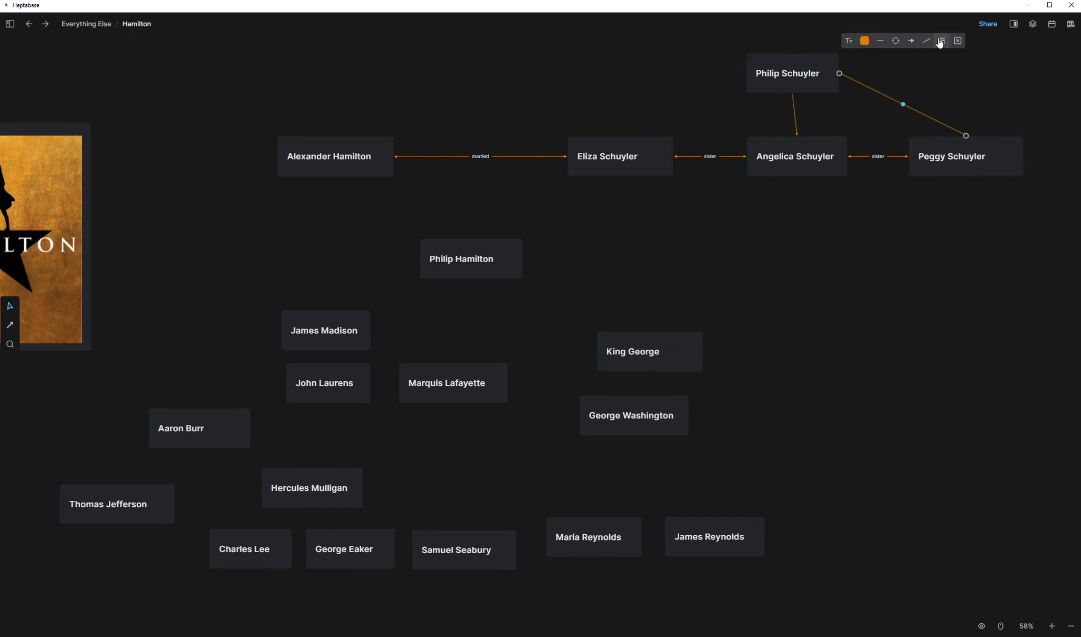
{"action": "left_click_drag", "start_coordinate": [831, 62], "coordinate": [620, 135]}
{"action": "left_click", "coordinate": [796, 258]}
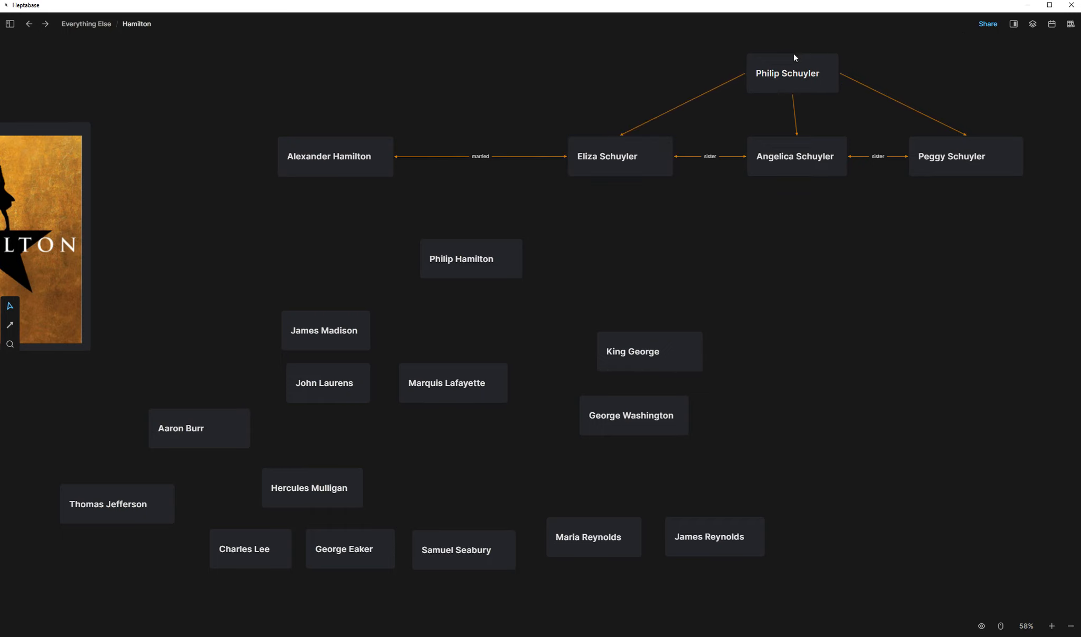
{"action": "left_click_drag", "start_coordinate": [784, 54], "coordinate": [794, 56]}
{"action": "left_click", "coordinate": [770, 281]}
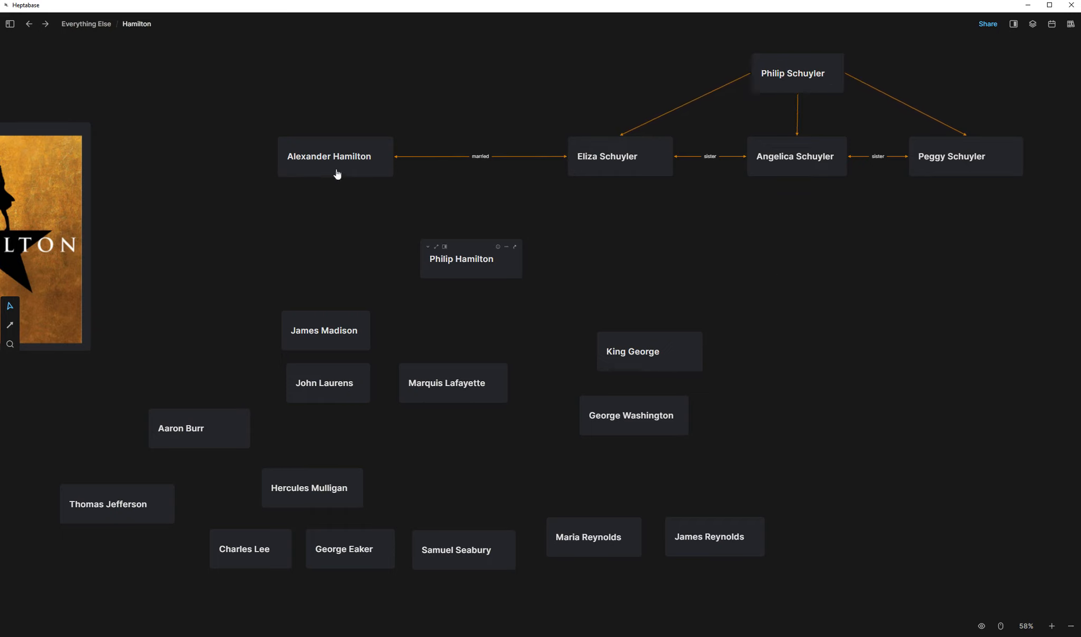
Step: Draw arrows from Philip Hamilton to Eliza Schuyler and Alexander Hamilton, and move his card up between his parents
{"action": "left_click", "coordinate": [515, 248]}
{"action": "left_click_drag", "start_coordinate": [515, 248], "coordinate": [592, 179]}
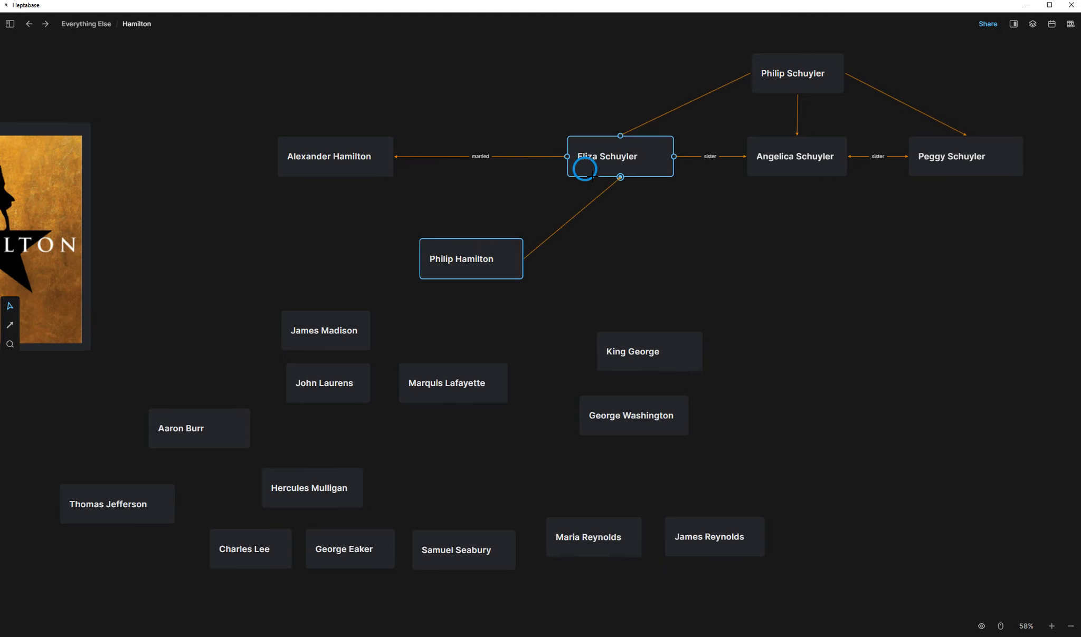
{"action": "left_click", "coordinate": [411, 224]}
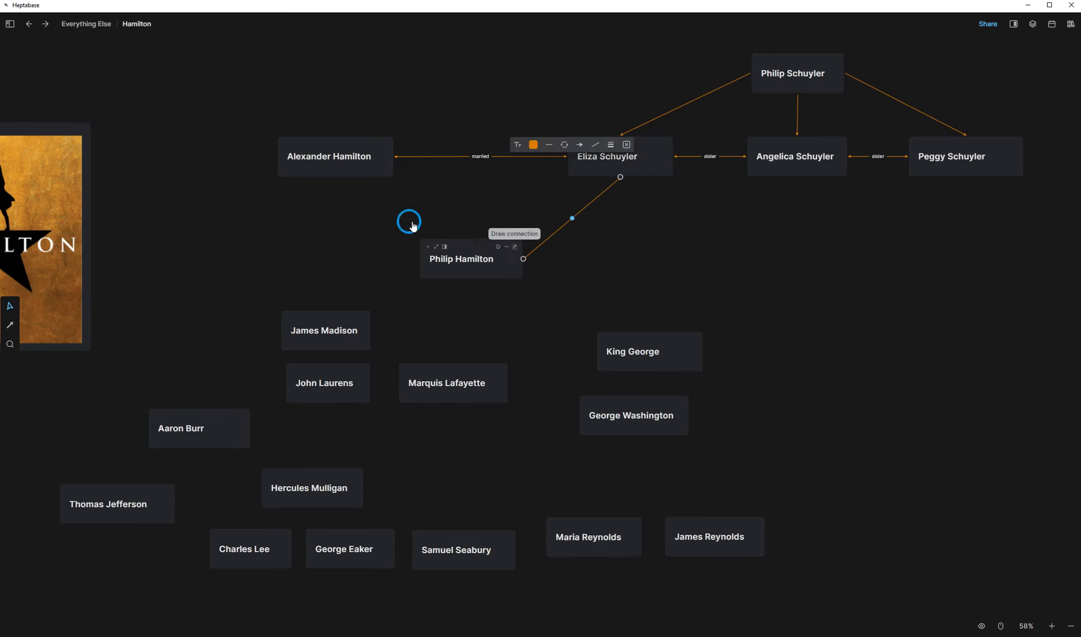
{"action": "left_click_drag", "start_coordinate": [413, 226], "coordinate": [333, 175]}
{"action": "left_click", "coordinate": [685, 246]}
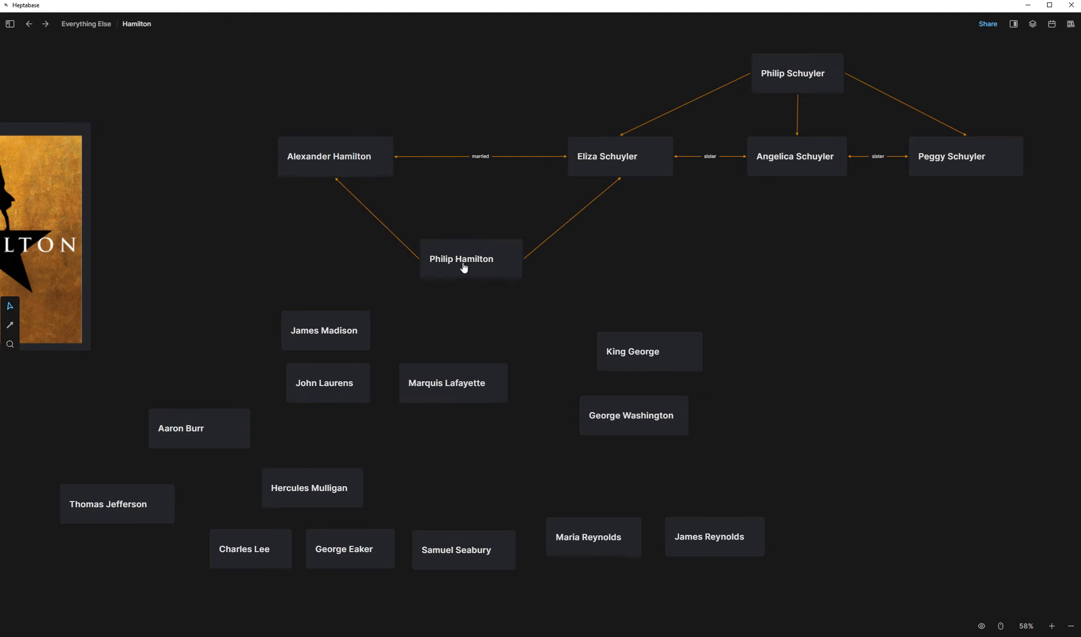
{"action": "left_click_drag", "start_coordinate": [464, 240], "coordinate": [481, 219]}
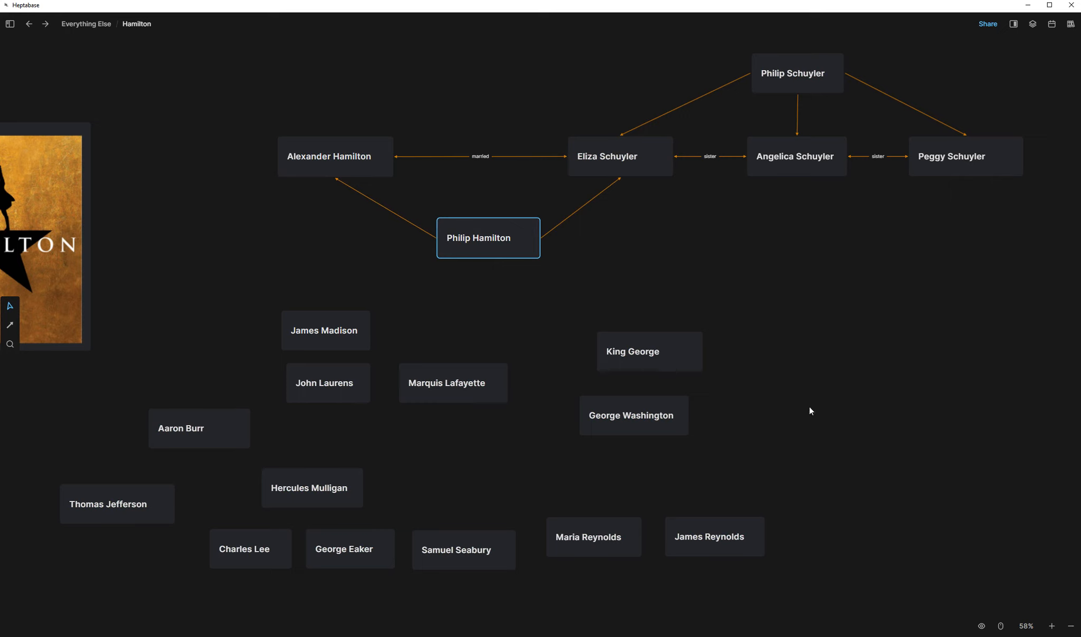
Step: Move the John Laurens, Hercules Mulligan and Marquis Lafayette cards into a row above Alexander Hamilton
{"action": "scroll", "coordinate": [819, 311], "scroll_direction": "down", "scroll_amount": 1}
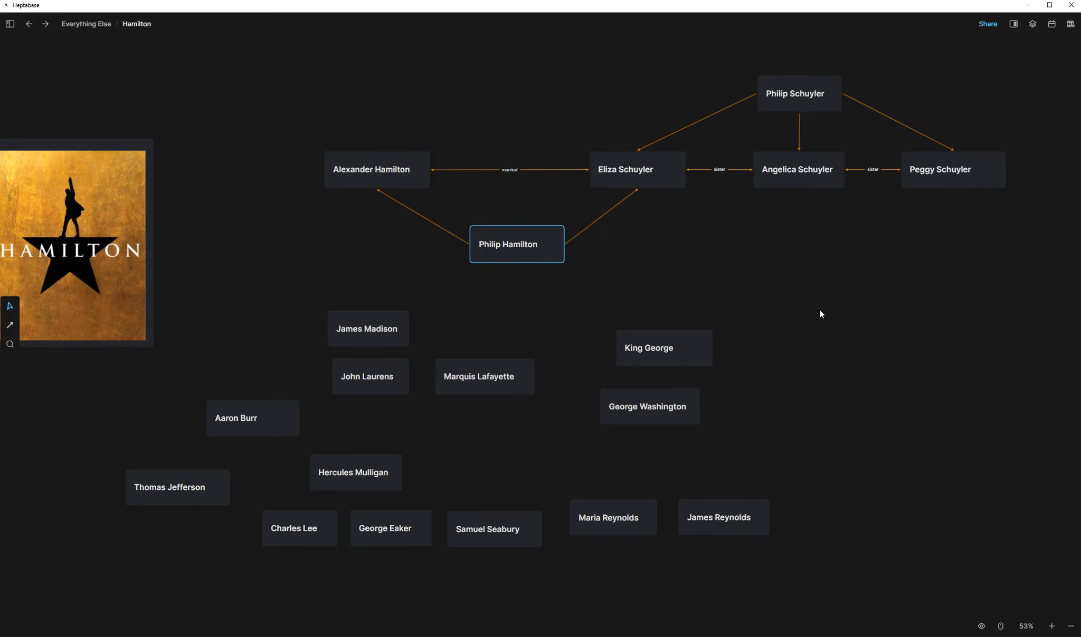
{"action": "scroll", "coordinate": [820, 314], "scroll_direction": "down", "scroll_amount": 1}
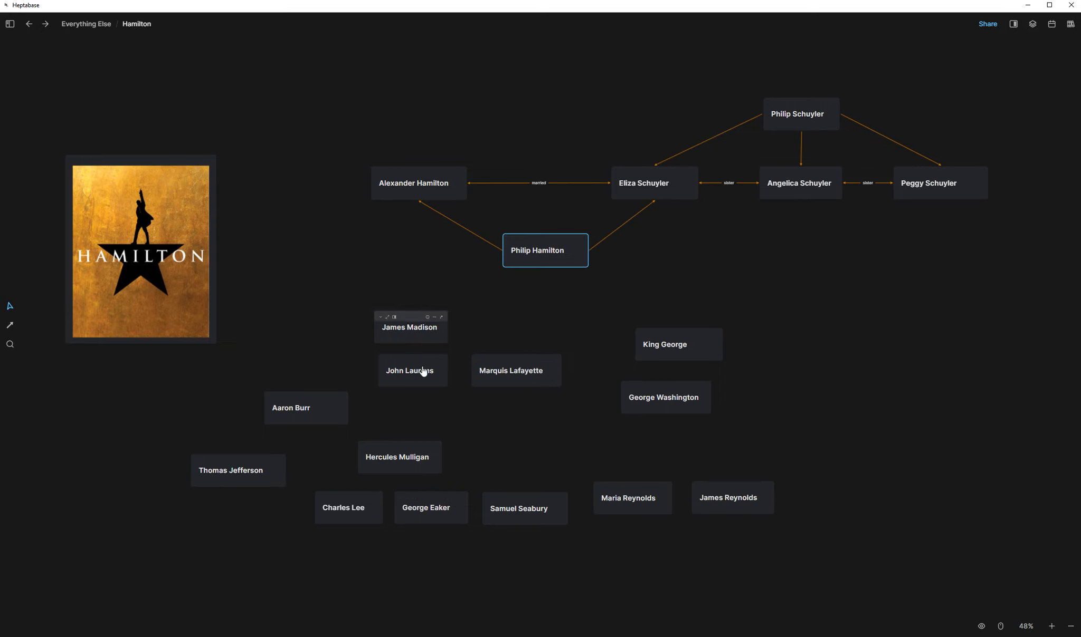
{"action": "mouse_move", "coordinate": [406, 358]}
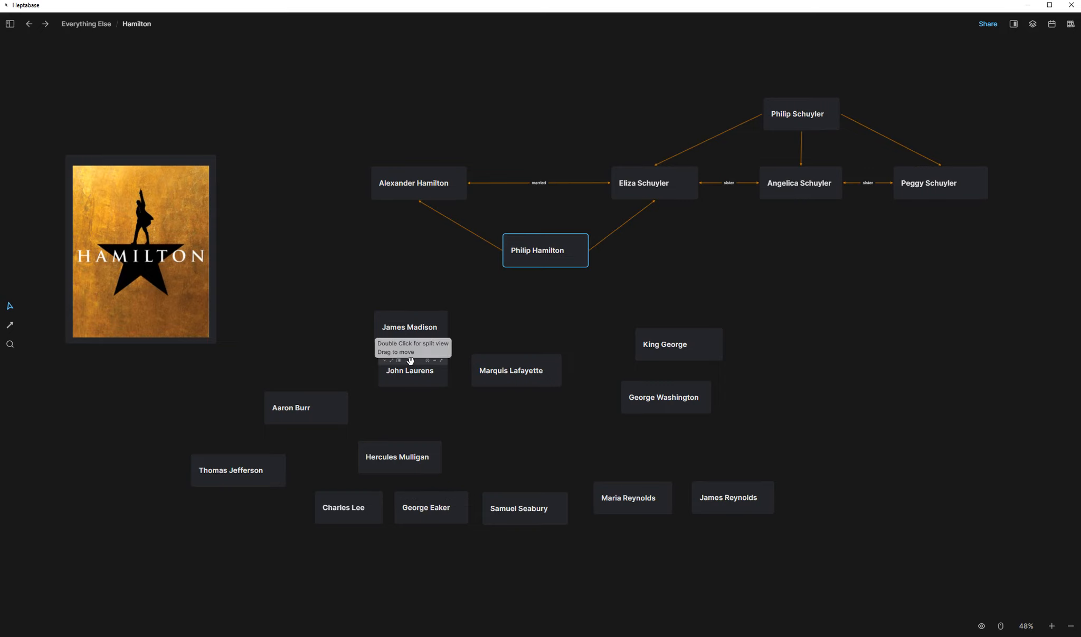
{"action": "left_click", "coordinate": [406, 352]}
{"action": "left_click_drag", "start_coordinate": [408, 356], "coordinate": [344, 100]}
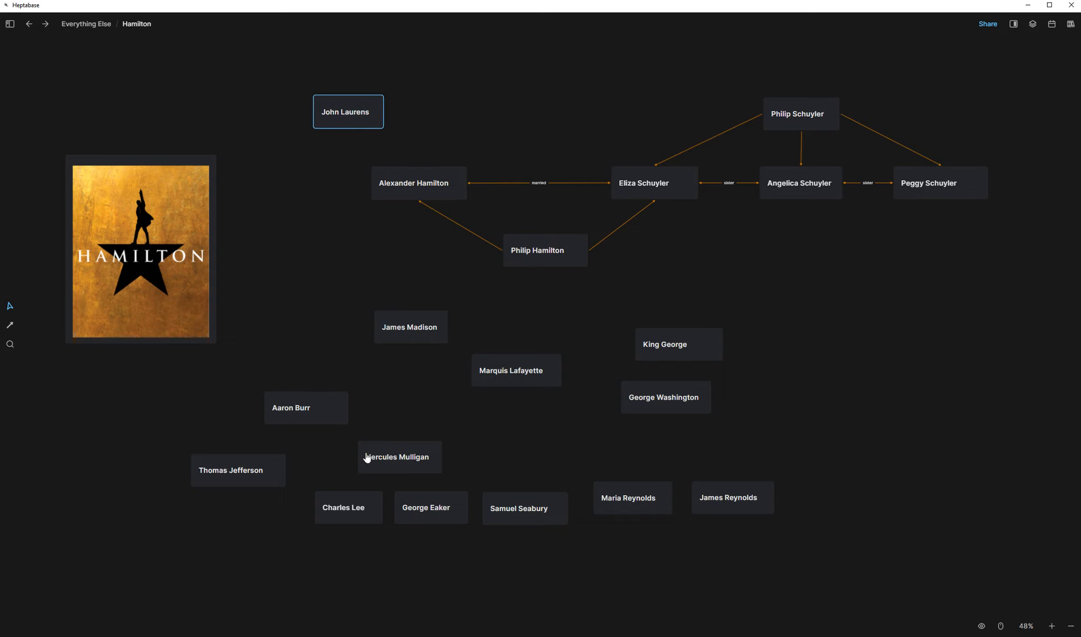
{"action": "left_click_drag", "start_coordinate": [396, 445], "coordinate": [437, 99]}
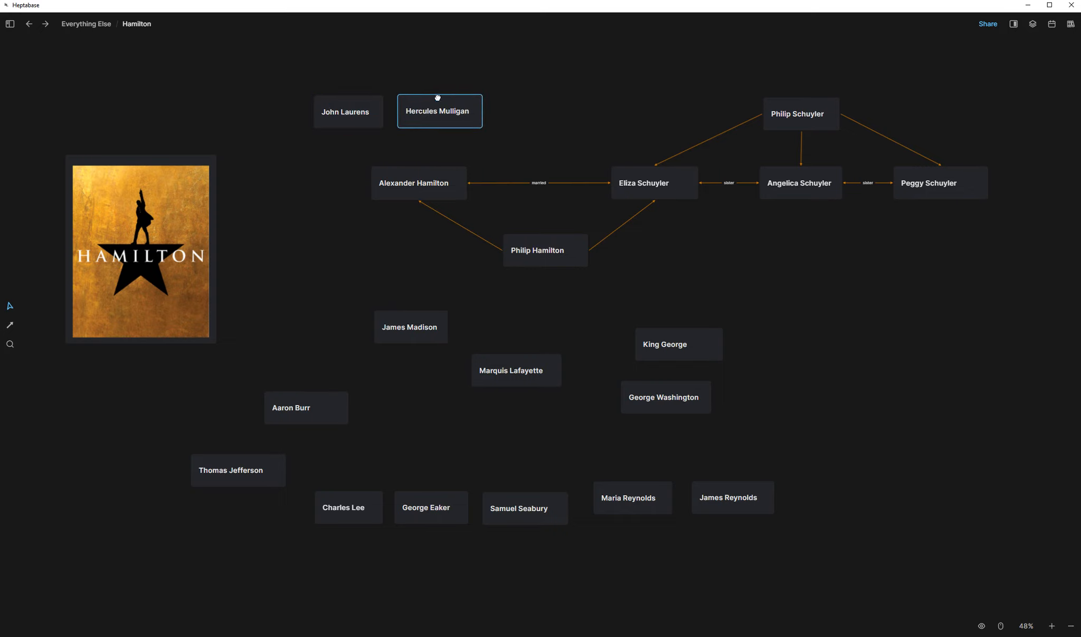
{"action": "left_click_drag", "start_coordinate": [516, 359], "coordinate": [541, 92]}
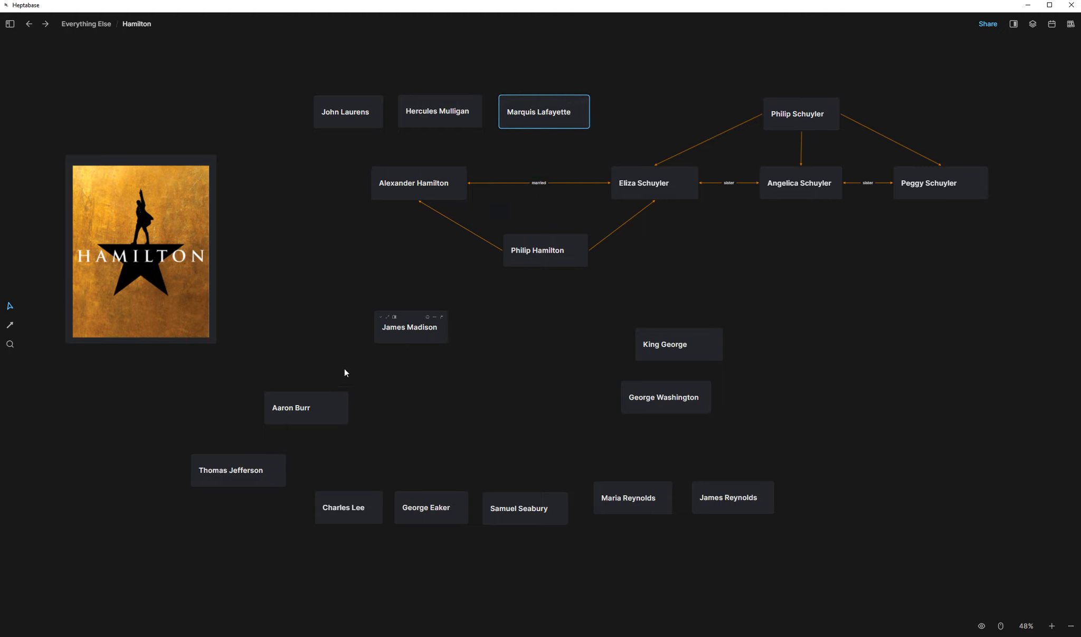
Step: Move the Aaron Burr card below and left of Alexander Hamilton and draw an arrow from Hamilton to Burr
{"action": "left_click_drag", "start_coordinate": [295, 399], "coordinate": [294, 269]}
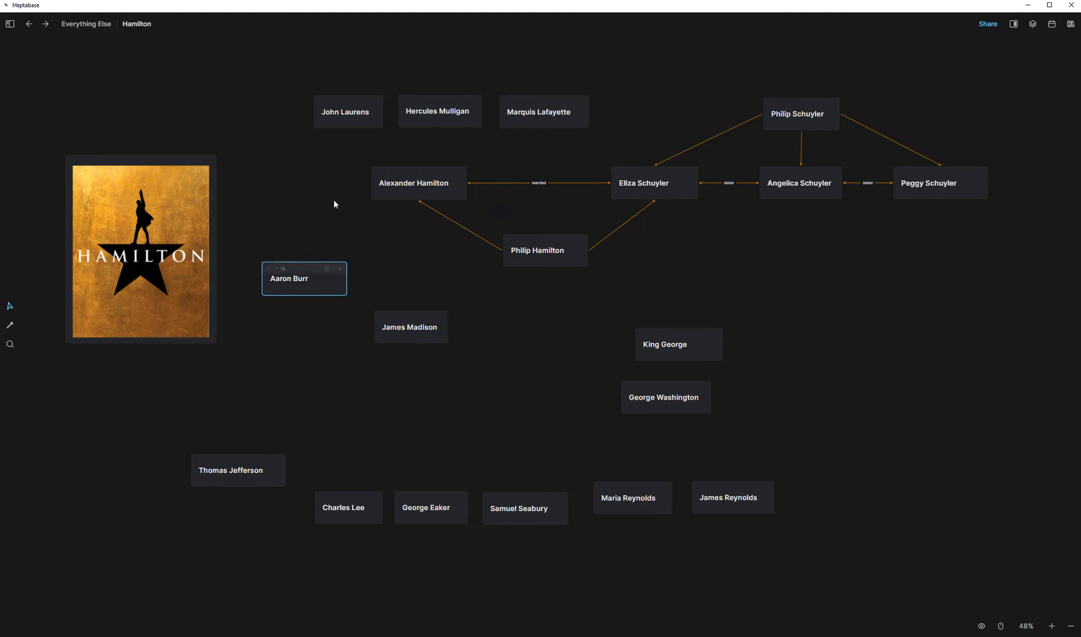
{"action": "mouse_move", "coordinate": [401, 172]}
{"action": "left_click_drag", "start_coordinate": [461, 177], "coordinate": [297, 259]}
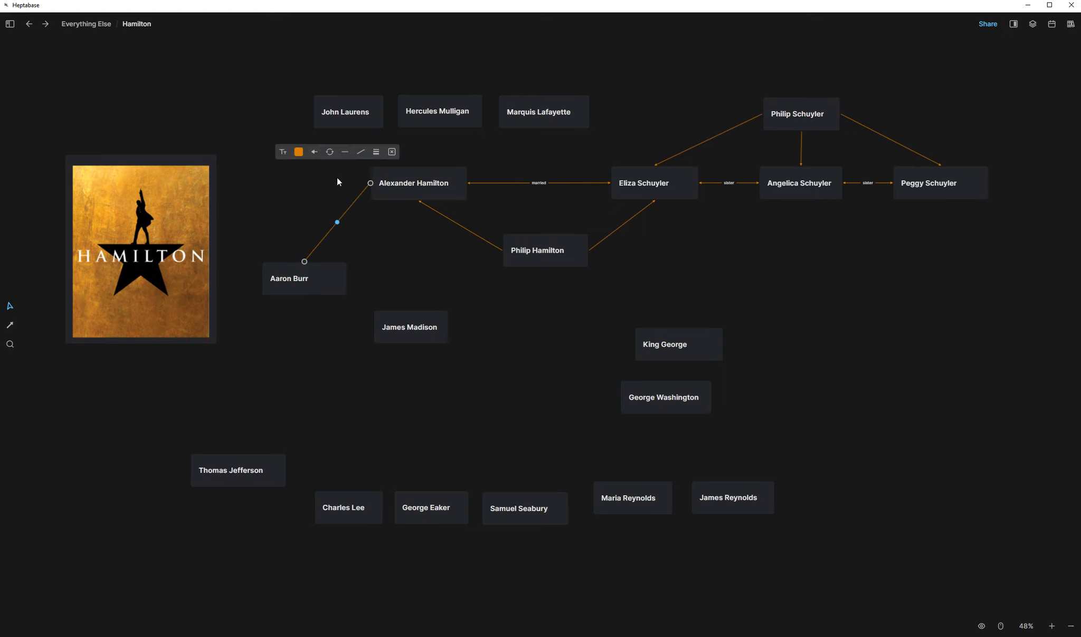
Step: Make the Hamilton–Burr connection a purple right-angled line and label it "rival"
{"action": "left_click", "coordinate": [362, 153]}
{"action": "left_click", "coordinate": [376, 169]}
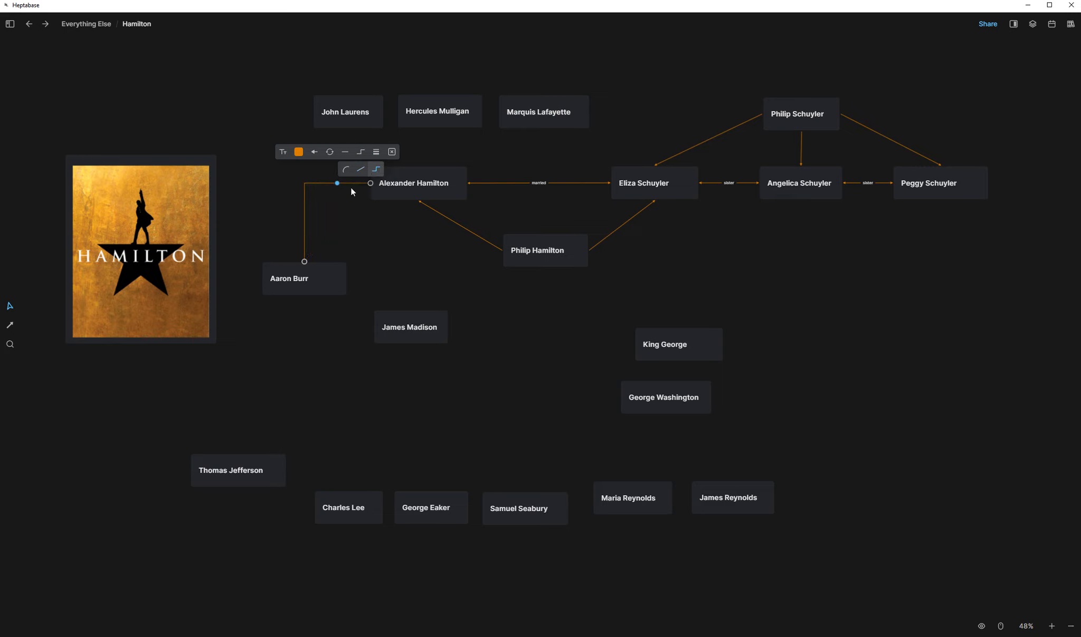
{"action": "left_click", "coordinate": [298, 153]}
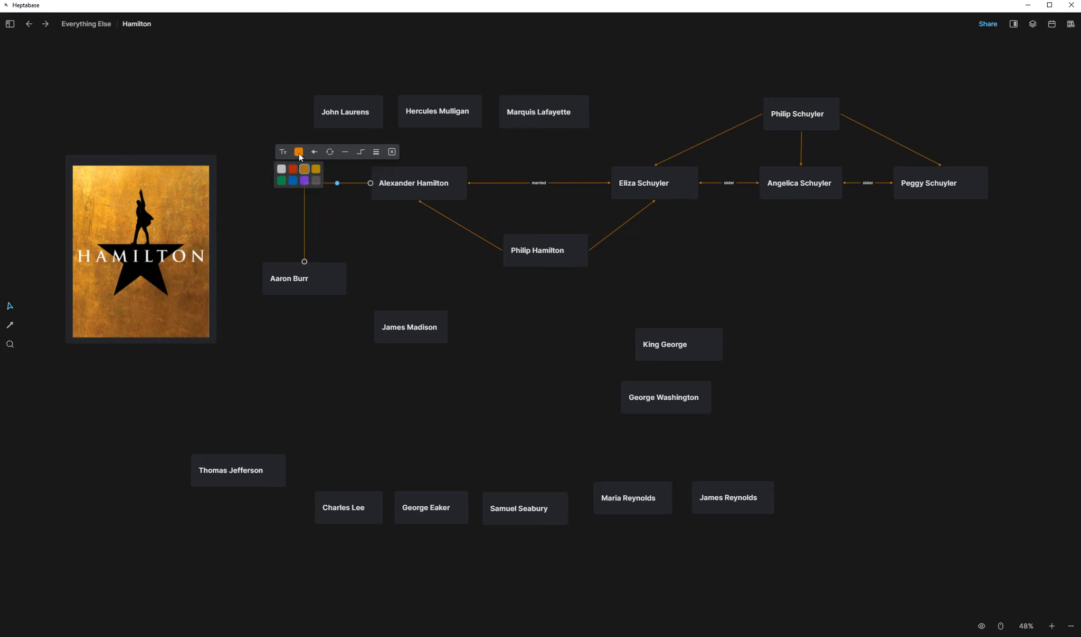
{"action": "left_click", "coordinate": [304, 181]}
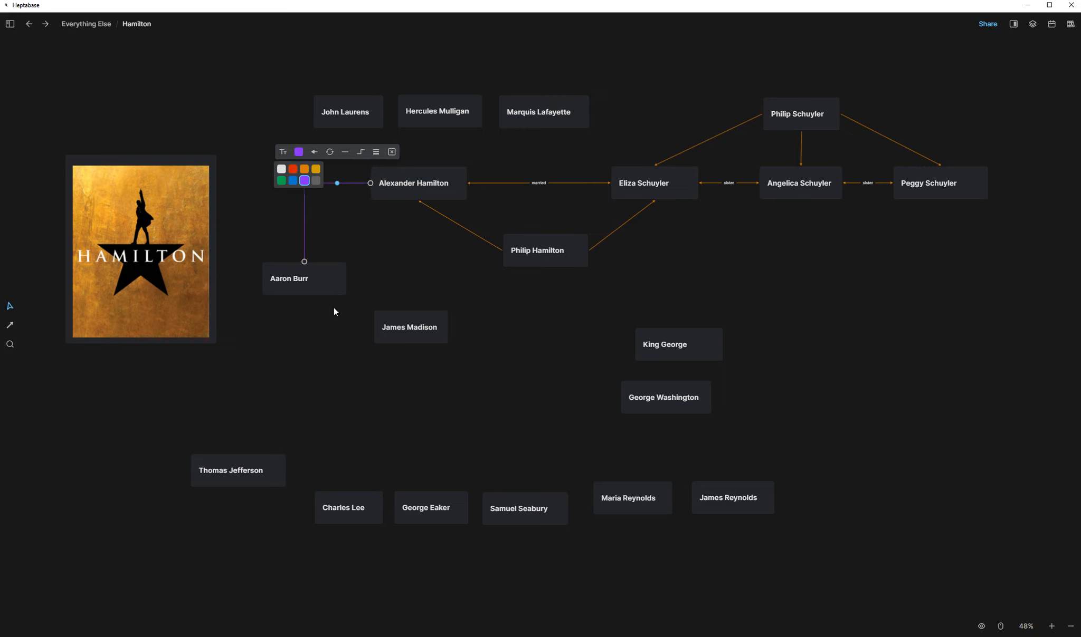
{"action": "left_click", "coordinate": [284, 153]}
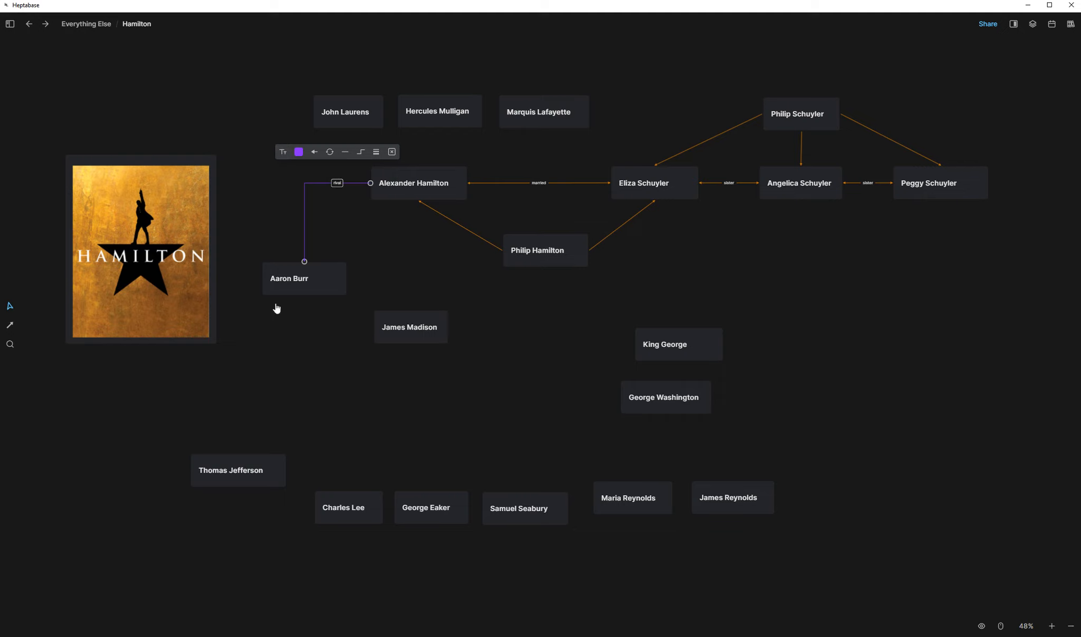
{"action": "left_click", "coordinate": [305, 349]}
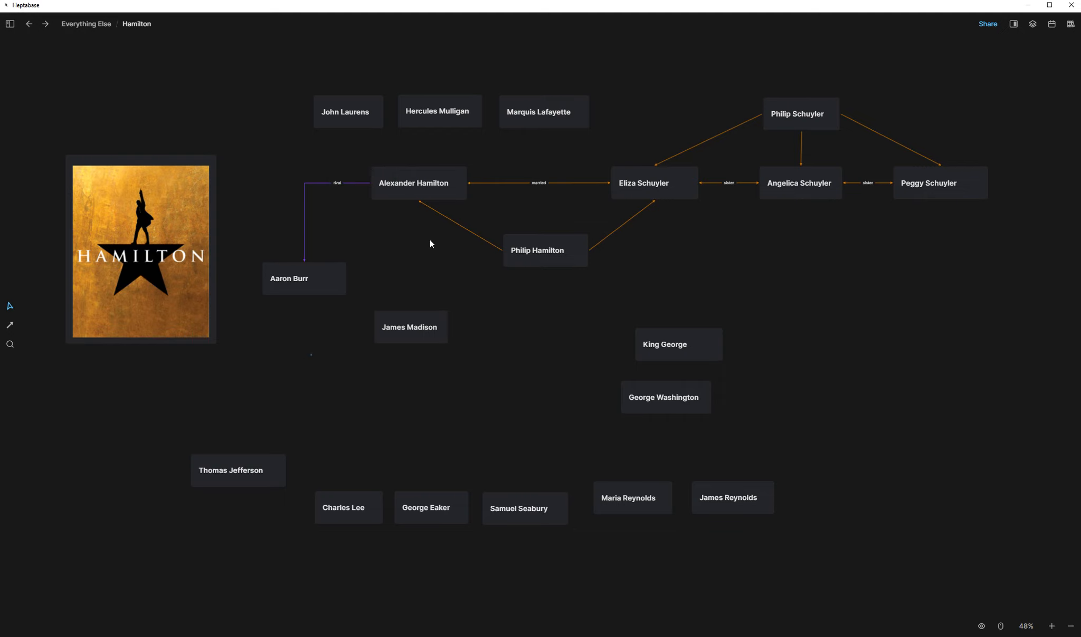
{"action": "scroll", "coordinate": [430, 240], "scroll_direction": "up", "scroll_amount": 5}
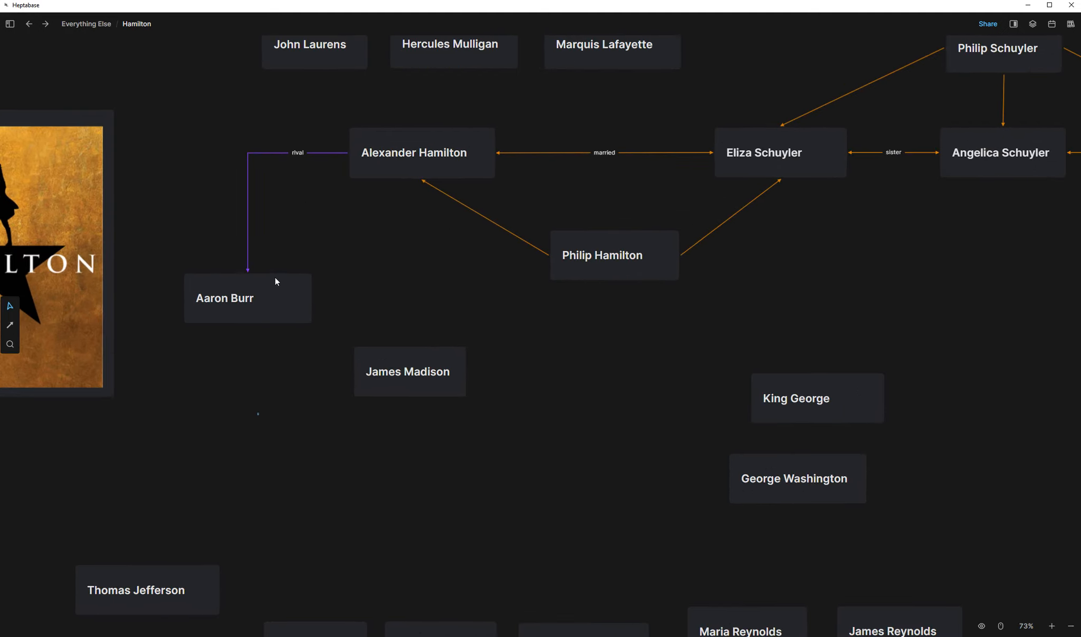
{"action": "scroll", "coordinate": [407, 270], "scroll_direction": "up", "scroll_amount": 2}
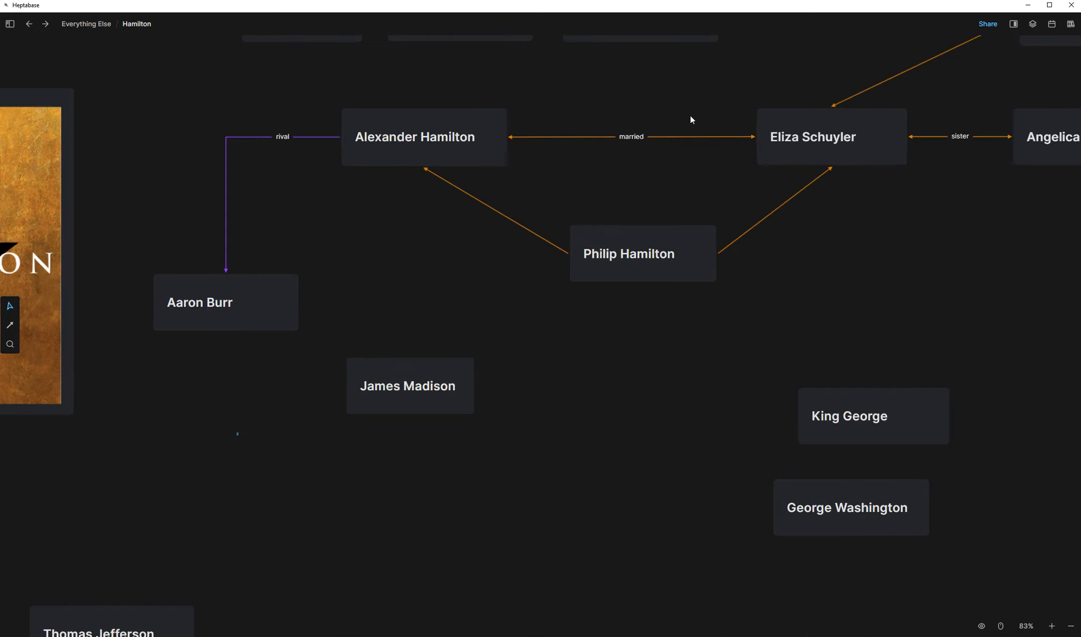
{"action": "scroll", "coordinate": [454, 218], "scroll_direction": "down", "scroll_amount": 6}
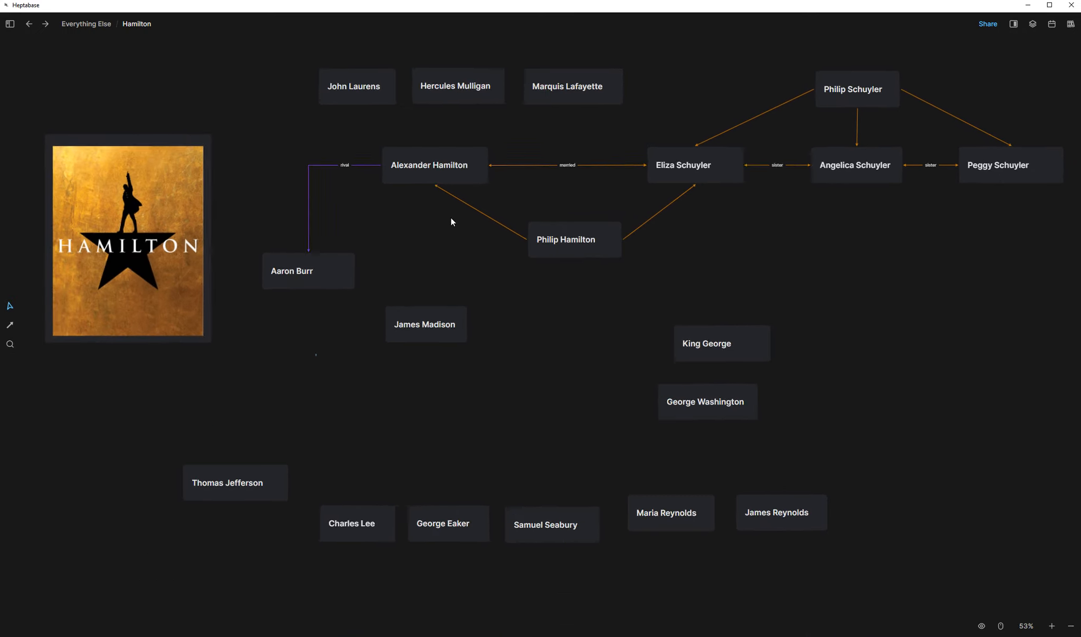
{"action": "scroll", "coordinate": [838, 221], "scroll_direction": "down", "scroll_amount": 1}
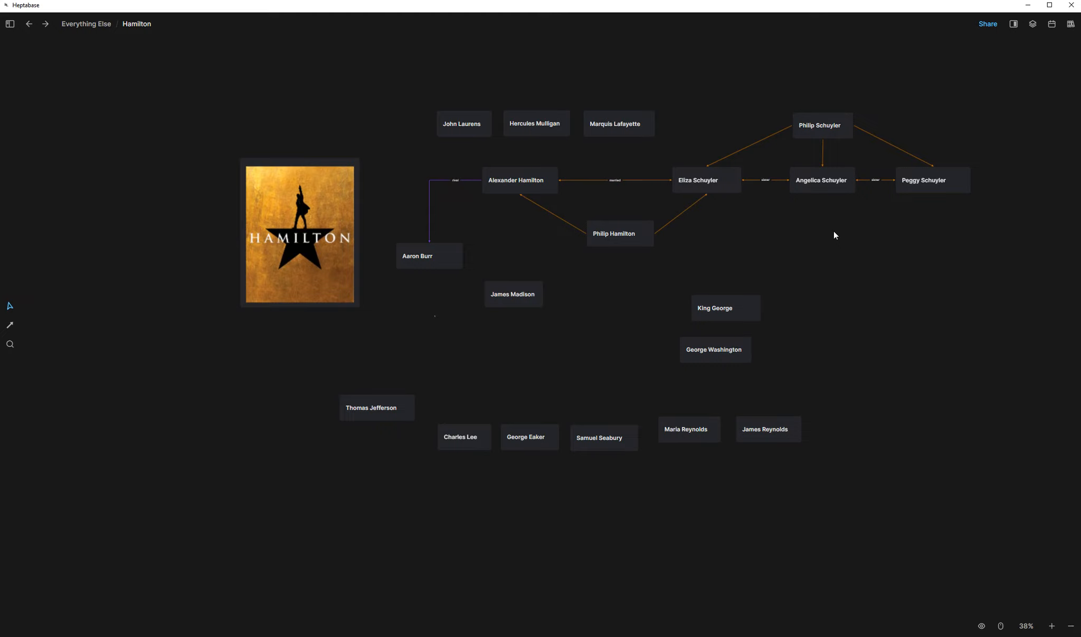
Step: Group the John Laurens, Hercules Mulligan and Marquis Lafayette cards into a new section
{"action": "scroll", "coordinate": [834, 234], "scroll_direction": "up", "scroll_amount": 2}
{"action": "left_click_drag", "start_coordinate": [885, 270], "coordinate": [874, 317]}
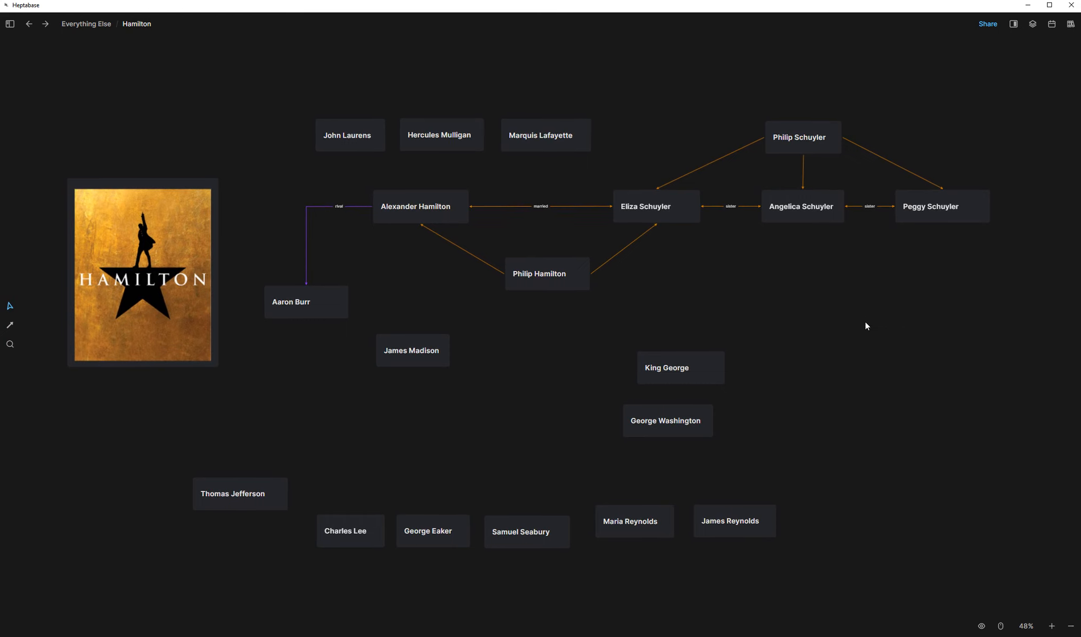
{"action": "left_click_drag", "start_coordinate": [272, 81], "coordinate": [620, 172]}
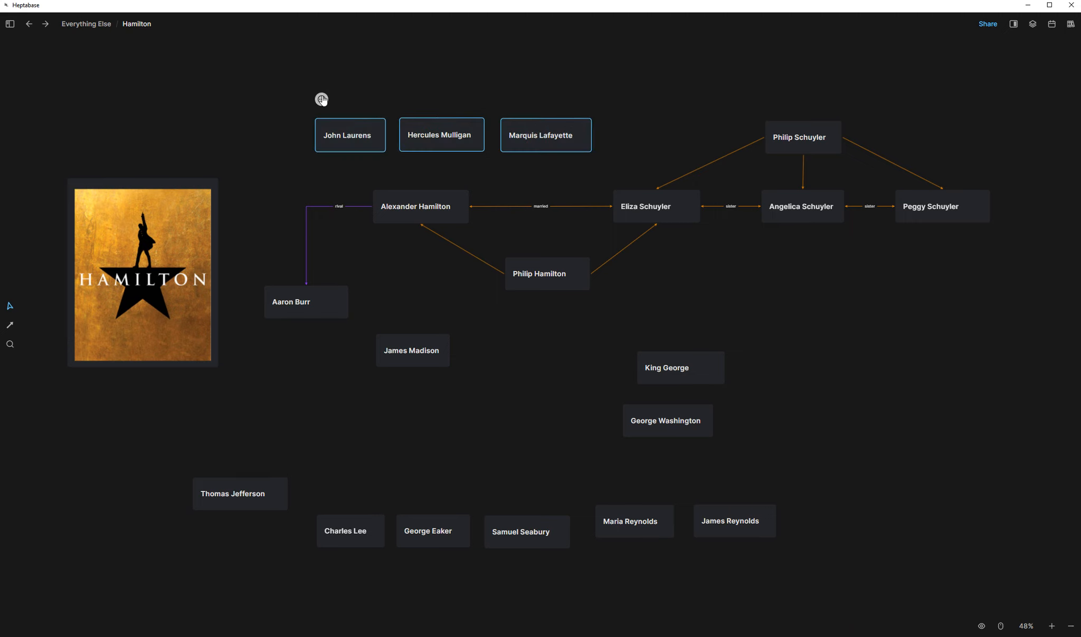
{"action": "left_click", "coordinate": [322, 100]}
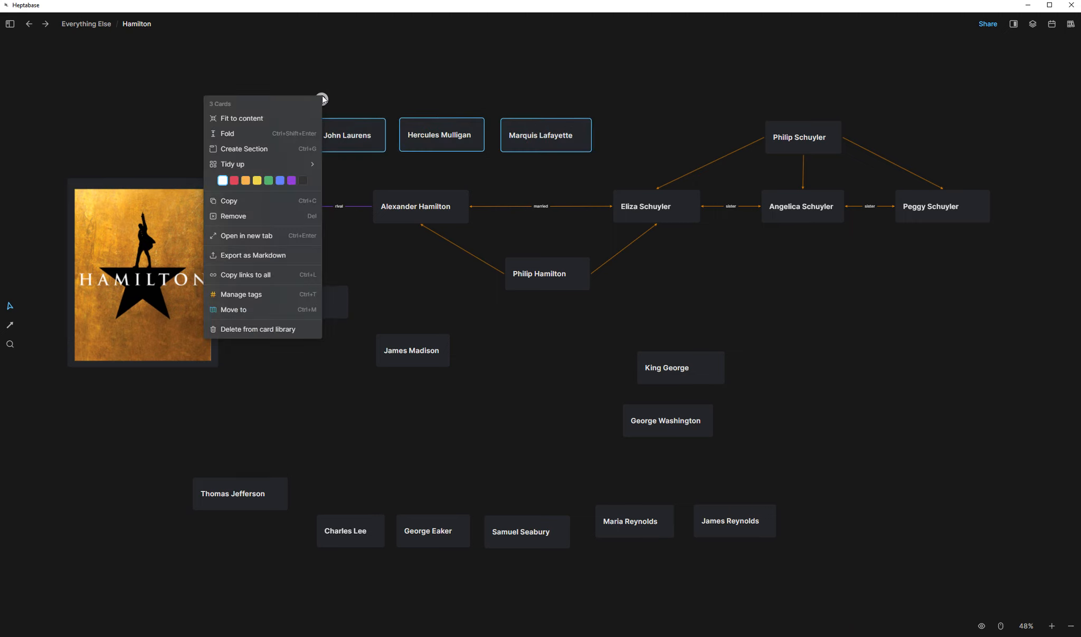
{"action": "left_click", "coordinate": [274, 150]}
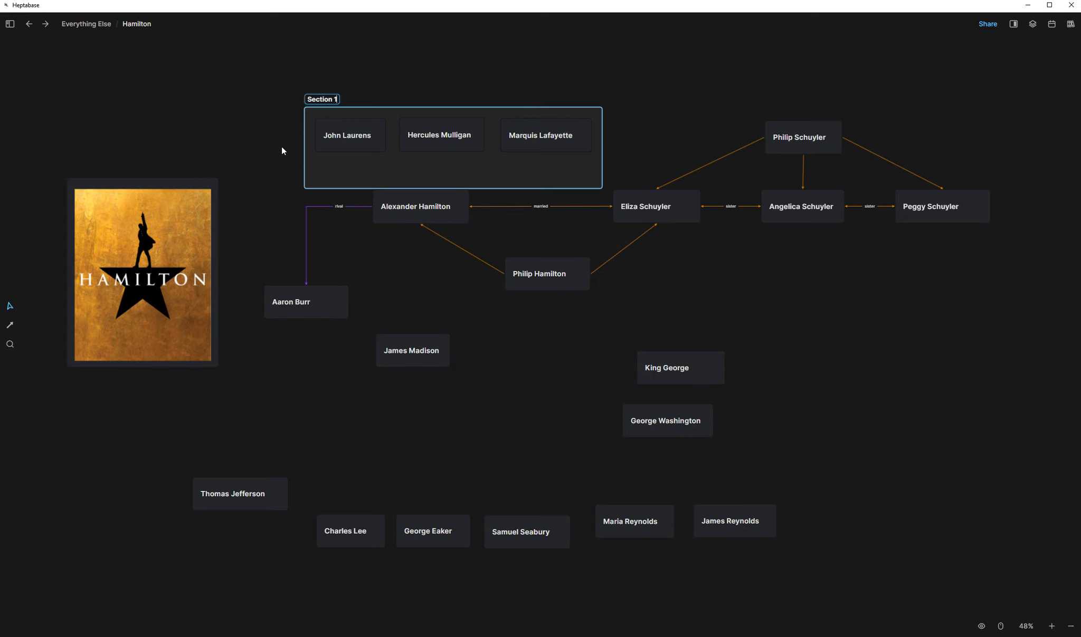
Step: Name the new section "Close Friends" and move it further up from the Alexander Hamilton card
{"action": "key", "text": "BackSpace"}
{"action": "key", "text": "BackSpace"}
{"action": "key", "text": "BackSpace"}
{"action": "key", "text": "BackSpace"}
{"action": "key", "text": "BackSpace"}
{"action": "key", "text": "BackSpace"}
{"action": "key", "text": "BackSpace"}
{"action": "key", "text": "BackSpace"}
{"action": "key", "text": "BackSpace"}
{"action": "type", "text": "close Friends"}
{"action": "left_click", "coordinate": [306, 97]}
{"action": "key", "text": "Delete"}
{"action": "type", "text": "C"}
{"action": "left_click", "coordinate": [263, 80]}
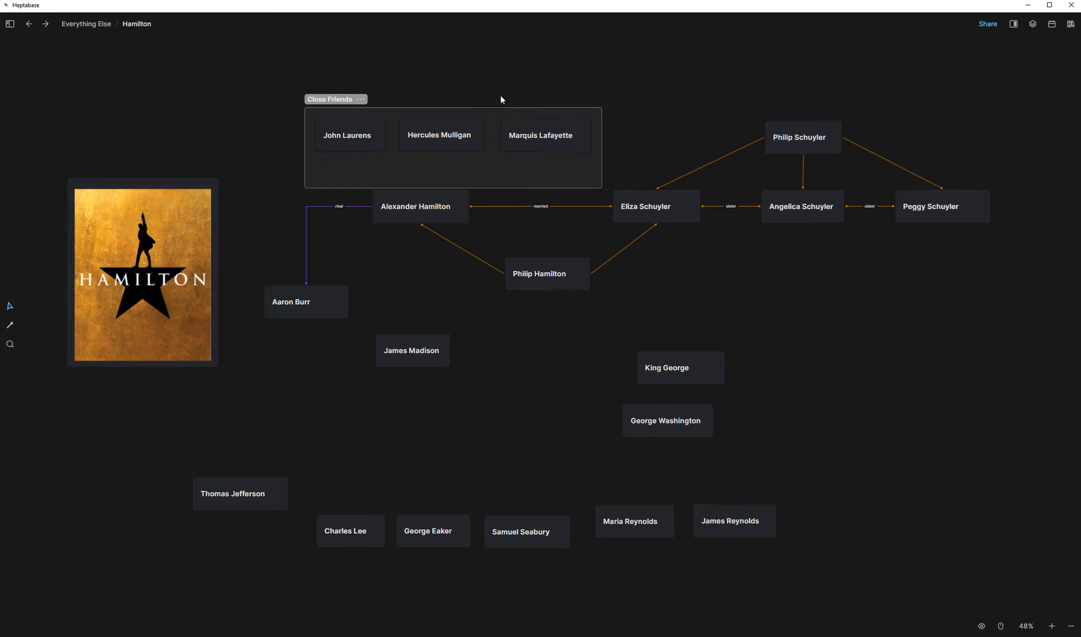
{"action": "left_click_drag", "start_coordinate": [337, 100], "coordinate": [339, 70]}
Step: Add a free text element reading "English Monarchy" above the King George card
{"action": "scroll", "coordinate": [384, 194], "scroll_direction": "down", "scroll_amount": 5}
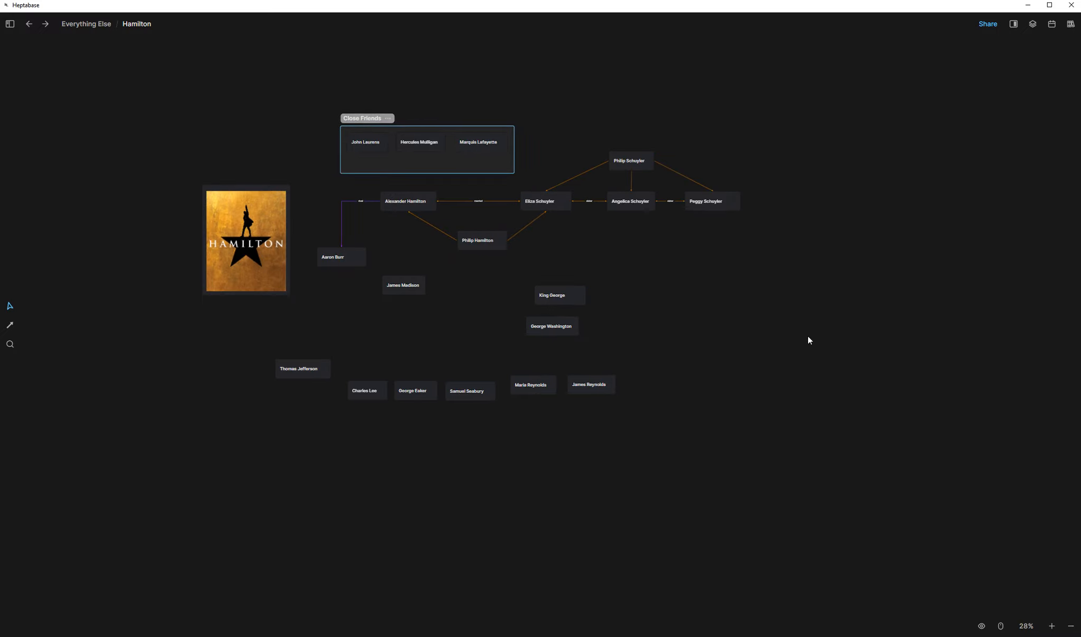
{"action": "scroll", "coordinate": [750, 348], "scroll_direction": "up", "scroll_amount": 4}
{"action": "scroll", "coordinate": [748, 347], "scroll_direction": "down", "scroll_amount": 1}
{"action": "left_click_drag", "start_coordinate": [725, 291], "coordinate": [800, 386]}
{"action": "scroll", "coordinate": [453, 385], "scroll_direction": "up", "scroll_amount": 4}
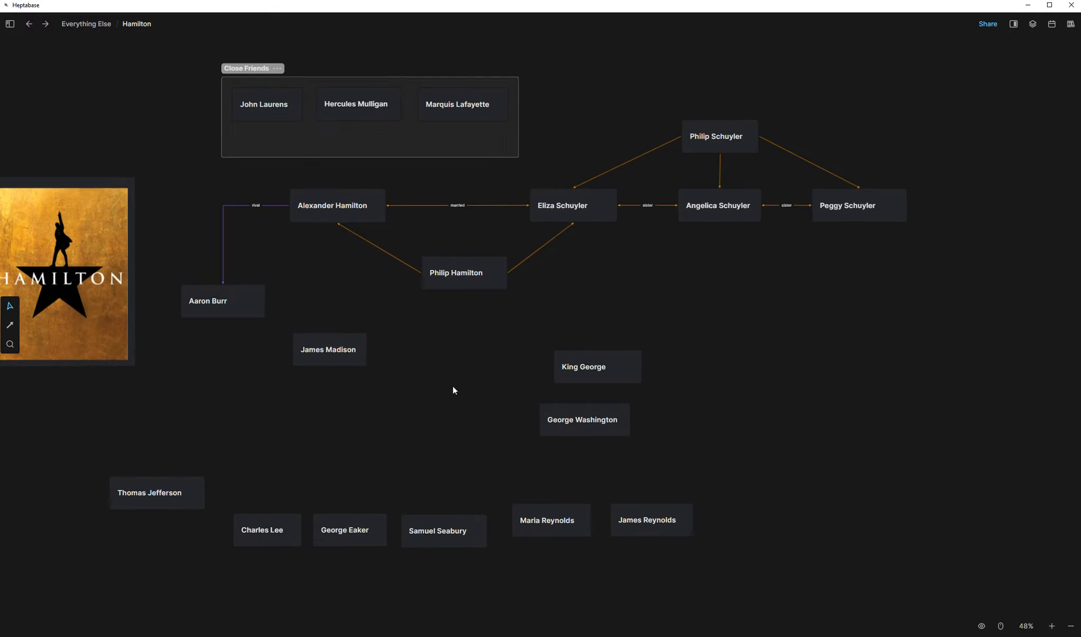
{"action": "left_click_drag", "start_coordinate": [436, 362], "coordinate": [459, 446]}
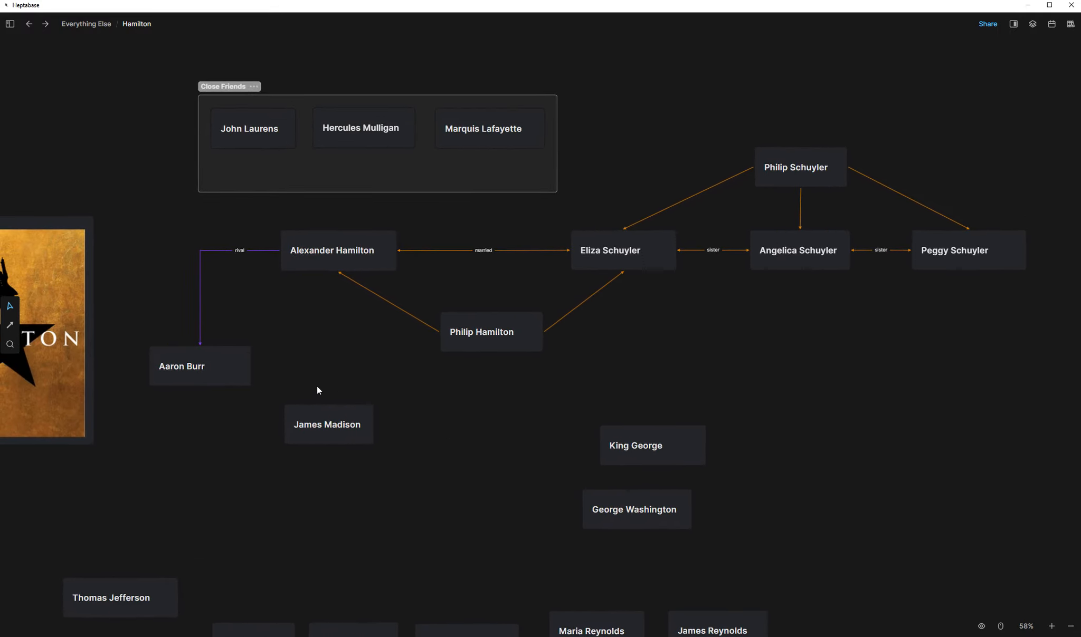
{"action": "right_click", "coordinate": [635, 380]}
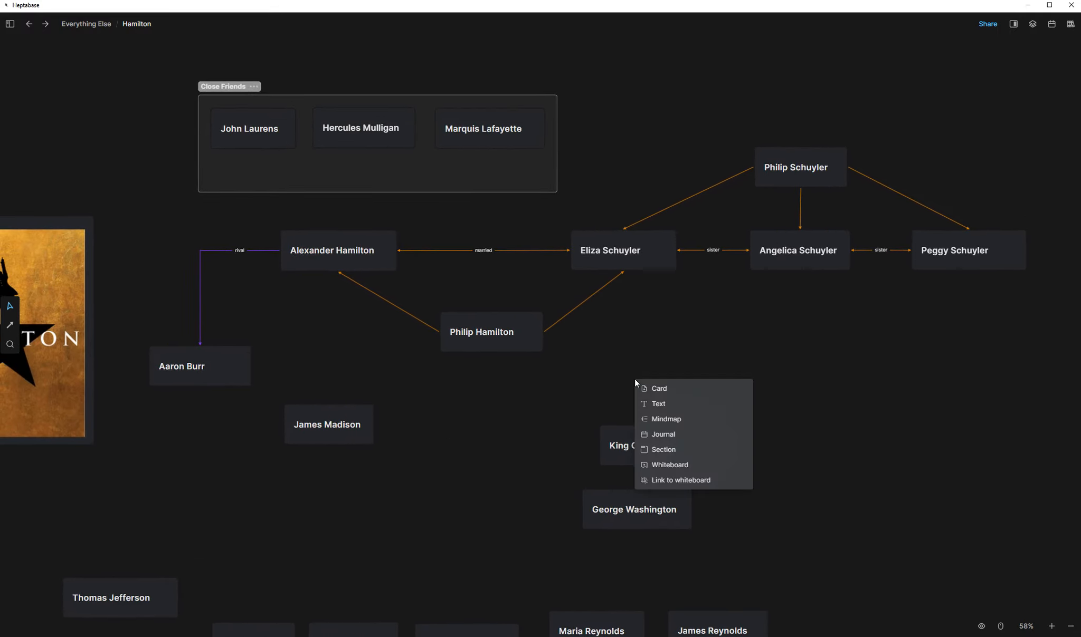
{"action": "left_click", "coordinate": [653, 405]}
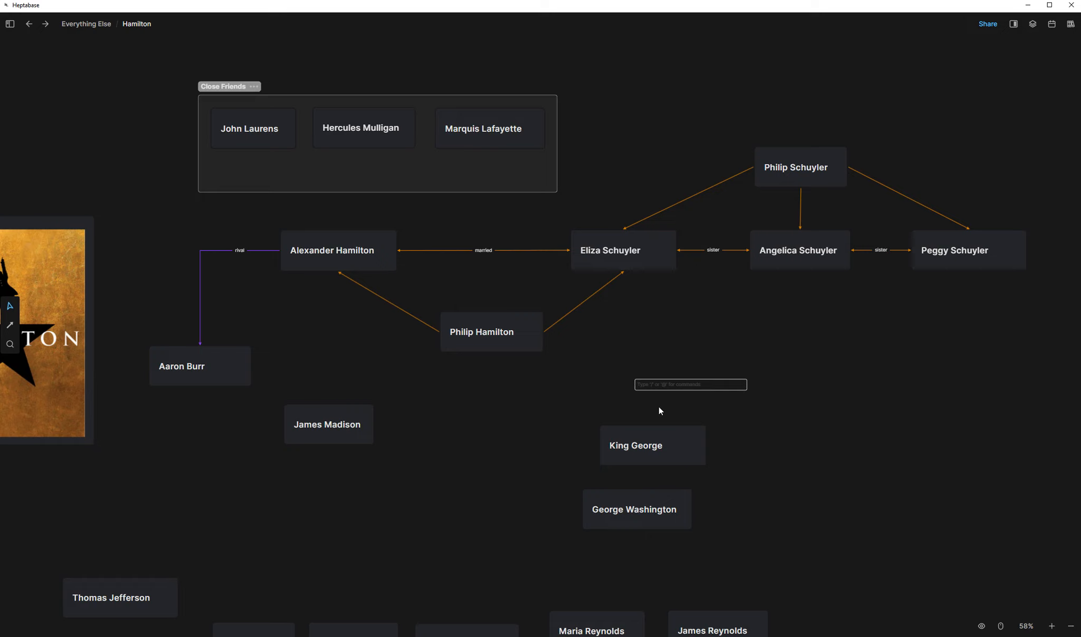
{"action": "type", "text": "Ebglish Monarchy"}
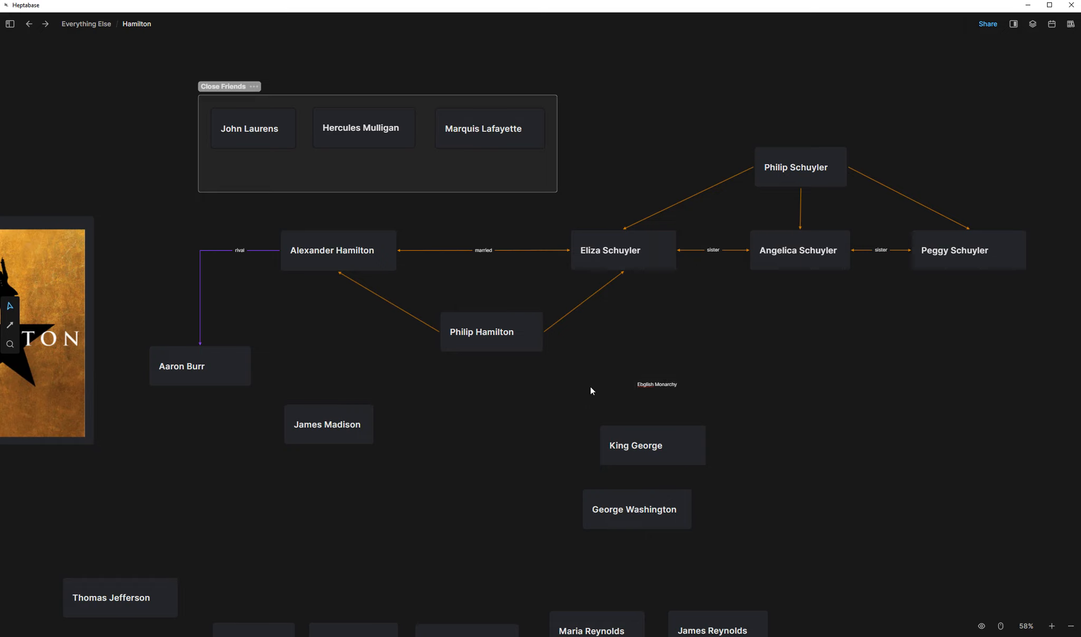
{"action": "double_click", "coordinate": [642, 385]}
{"action": "left_click", "coordinate": [640, 385]}
Step: Format the "English Monarchy" text as Heading 1 and colour it yellow
{"action": "left_click_drag", "start_coordinate": [676, 384], "coordinate": [631, 384]}
{"action": "left_click", "coordinate": [644, 371]}
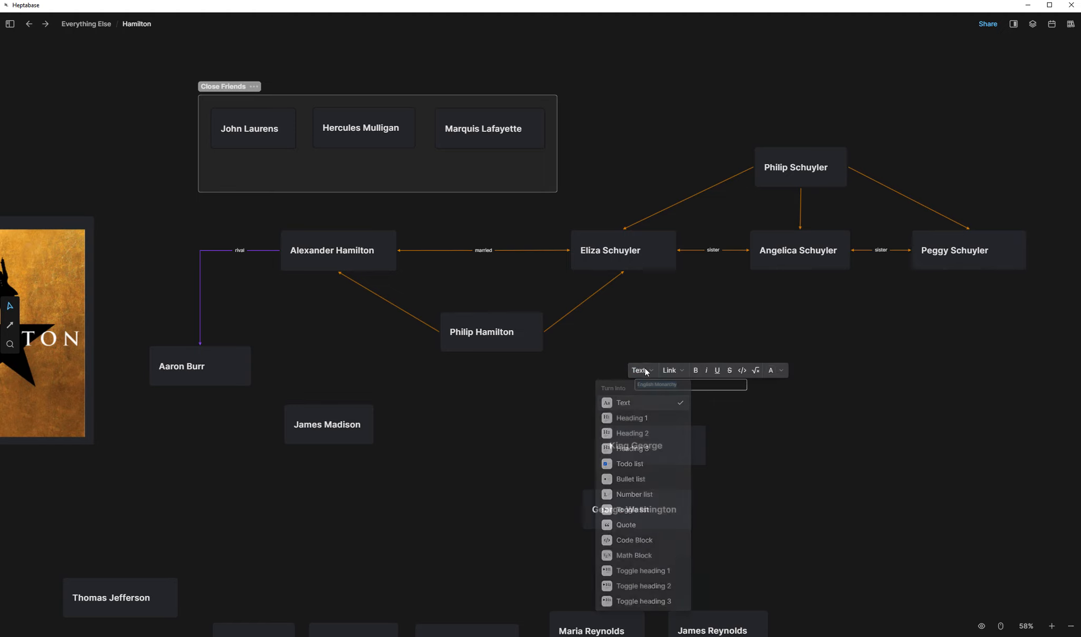
{"action": "left_click", "coordinate": [640, 417]}
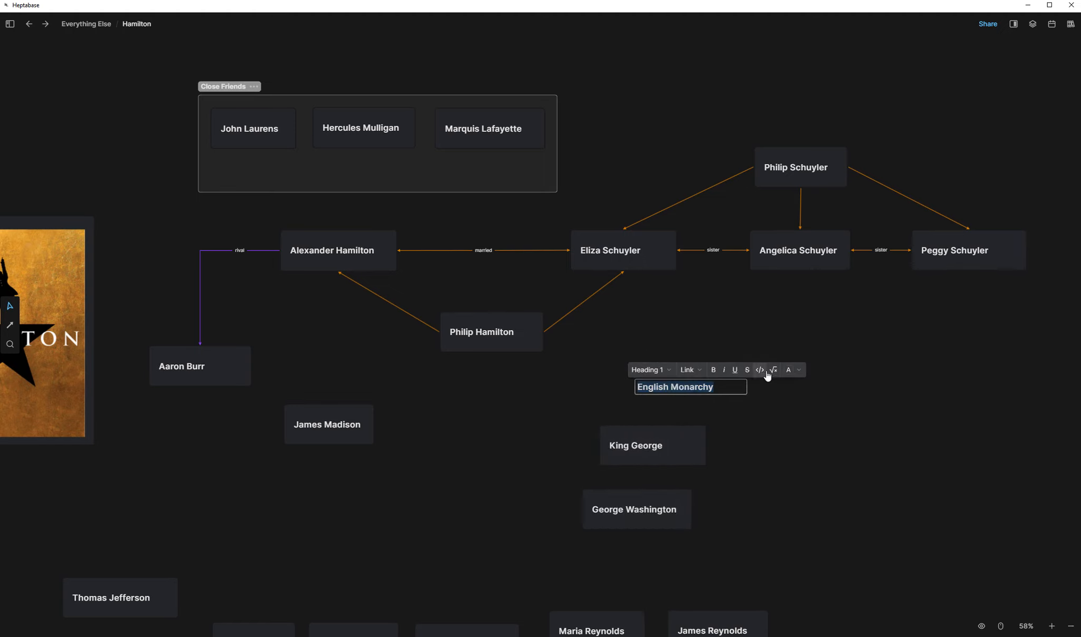
{"action": "left_click", "coordinate": [795, 370]}
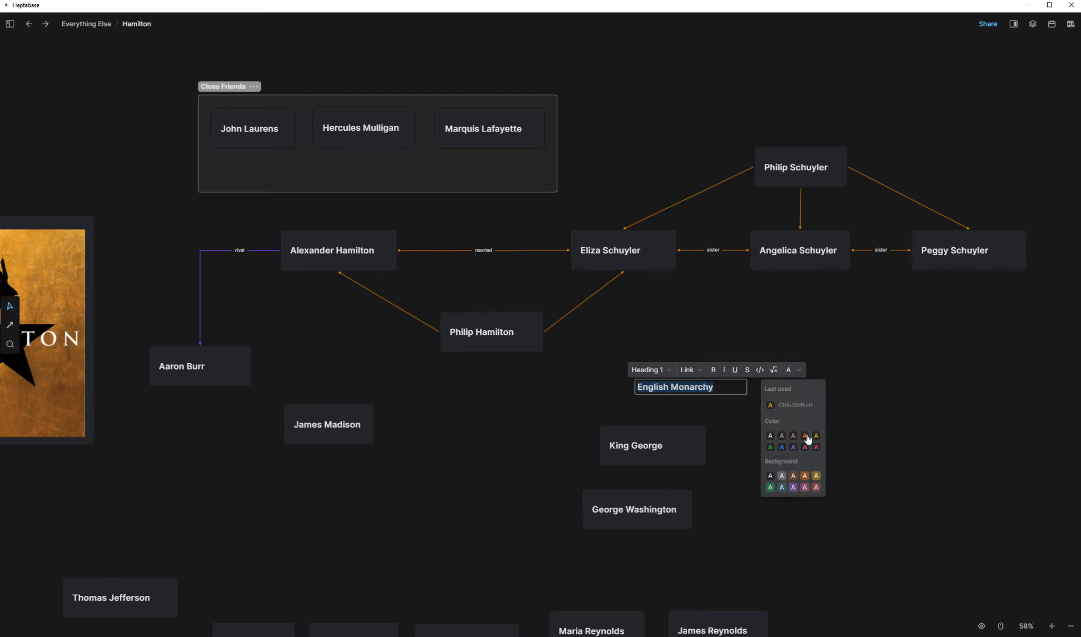
{"action": "left_click", "coordinate": [817, 436]}
{"action": "left_click", "coordinate": [823, 432]}
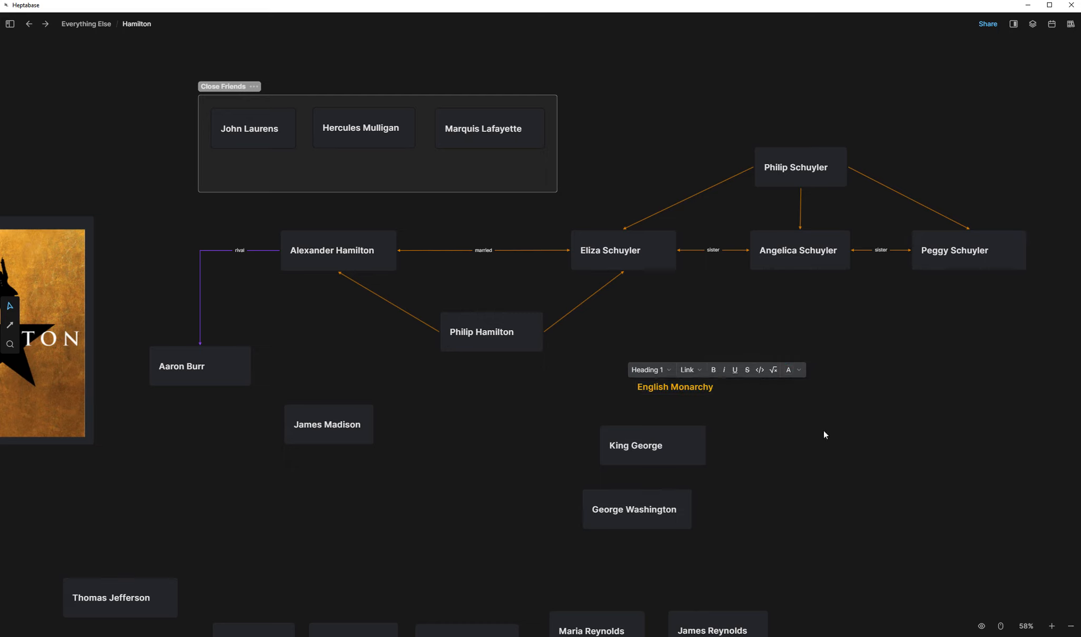
Step: Place the "English Monarchy" heading directly above King George and move both together to below the Schuyler sisters
{"action": "left_click_drag", "start_coordinate": [670, 389], "coordinate": [760, 480]}
{"action": "left_click", "coordinate": [794, 413]}
{"action": "left_click", "coordinate": [654, 396]}
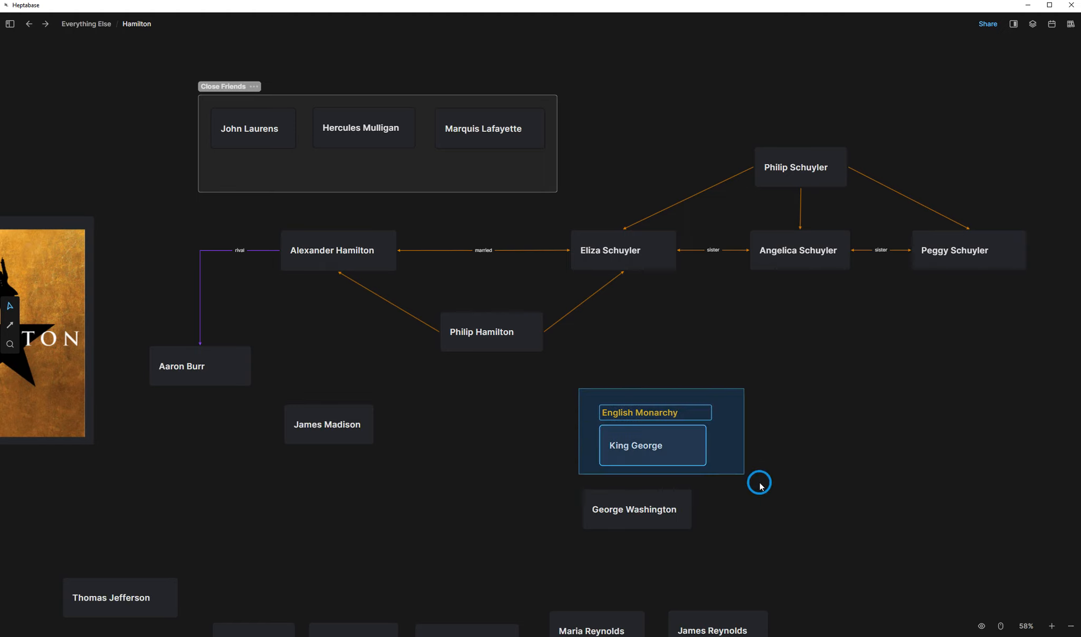
{"action": "left_click_drag", "start_coordinate": [694, 444], "coordinate": [899, 385]}
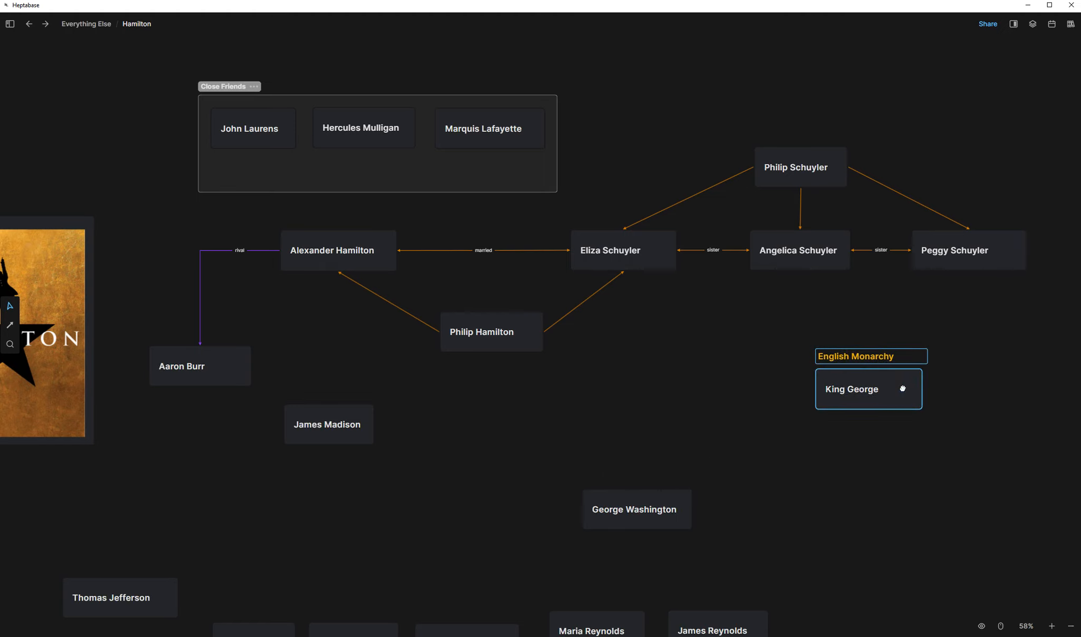
{"action": "left_click", "coordinate": [870, 474]}
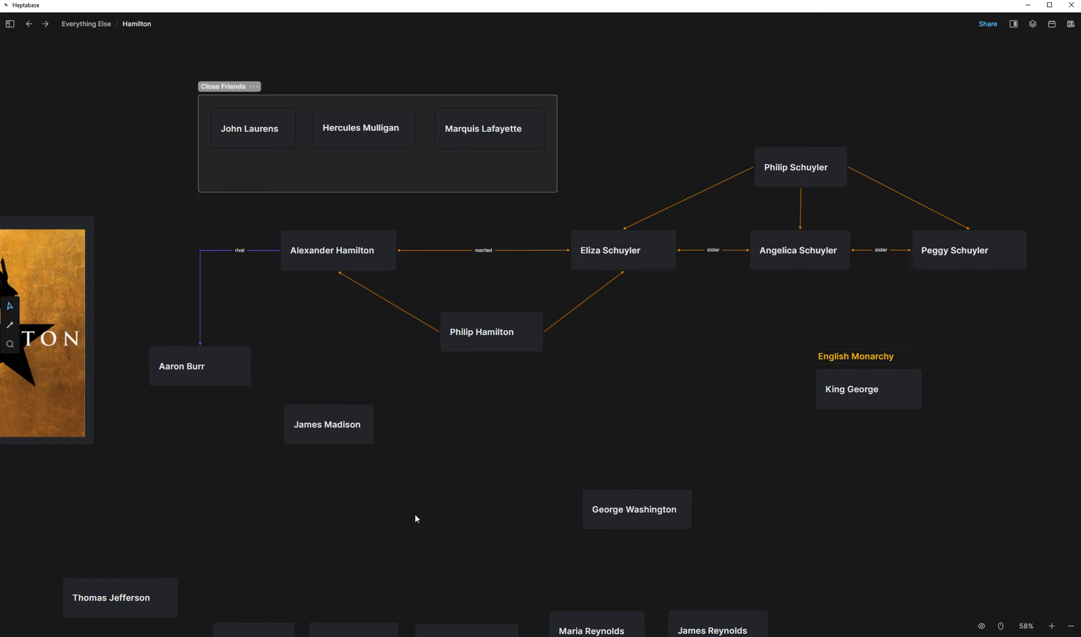
Step: Connect Alexander Hamilton to the Close Friends section with a straight line and move the section further up
{"action": "left_click_drag", "start_coordinate": [425, 511], "coordinate": [453, 429]}
{"action": "mouse_move", "coordinate": [338, 236]}
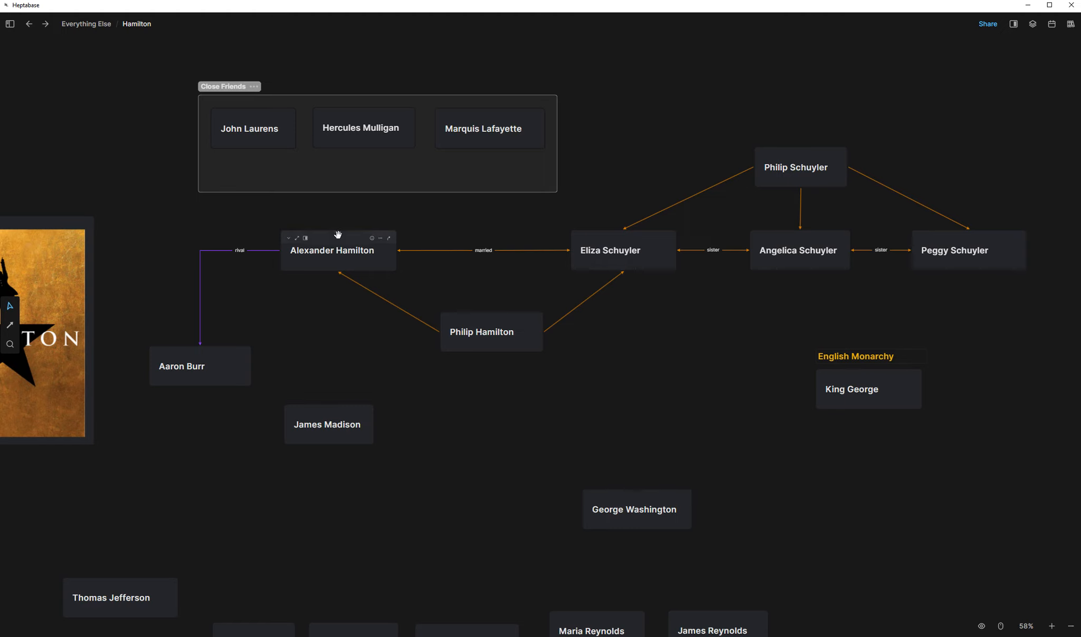
{"action": "left_click", "coordinate": [389, 239]}
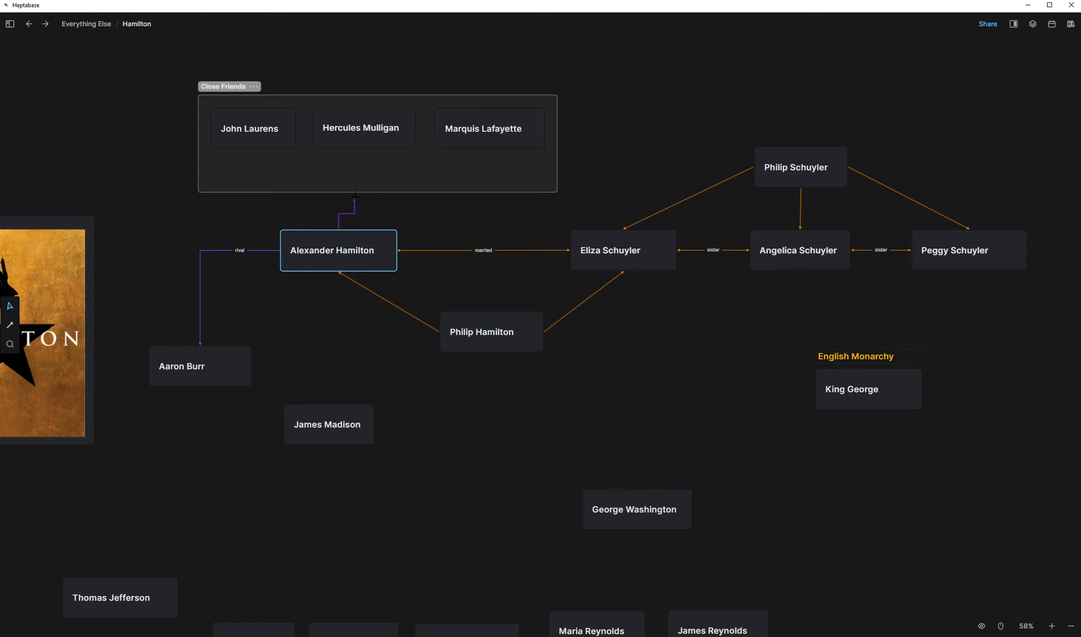
{"action": "left_click", "coordinate": [348, 188]}
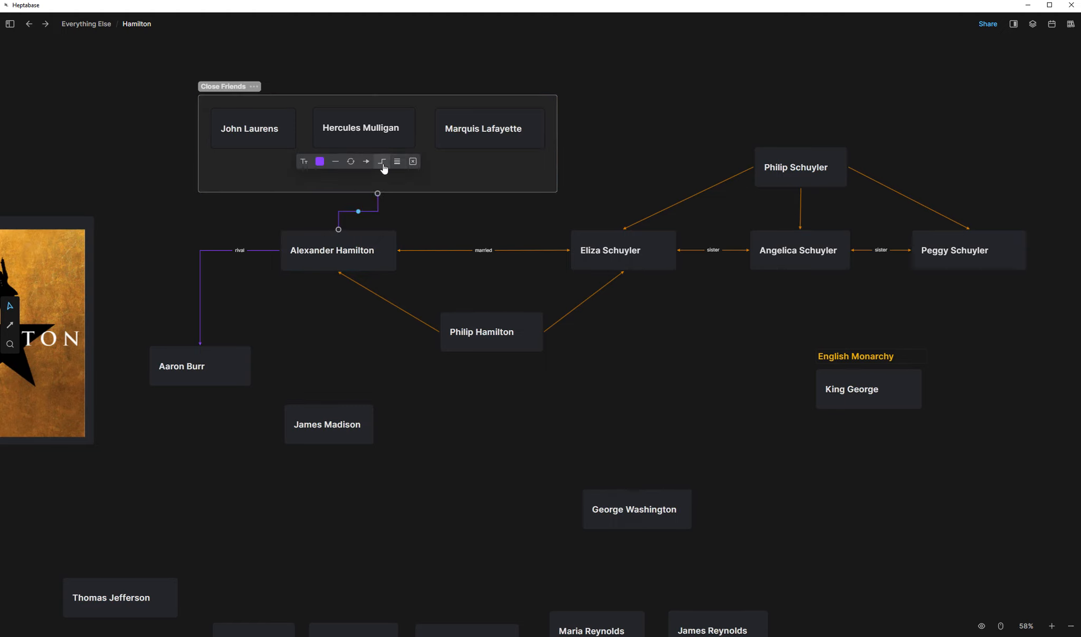
{"action": "left_click", "coordinate": [382, 179]}
{"action": "left_click_drag", "start_coordinate": [232, 82], "coordinate": [229, 45]}
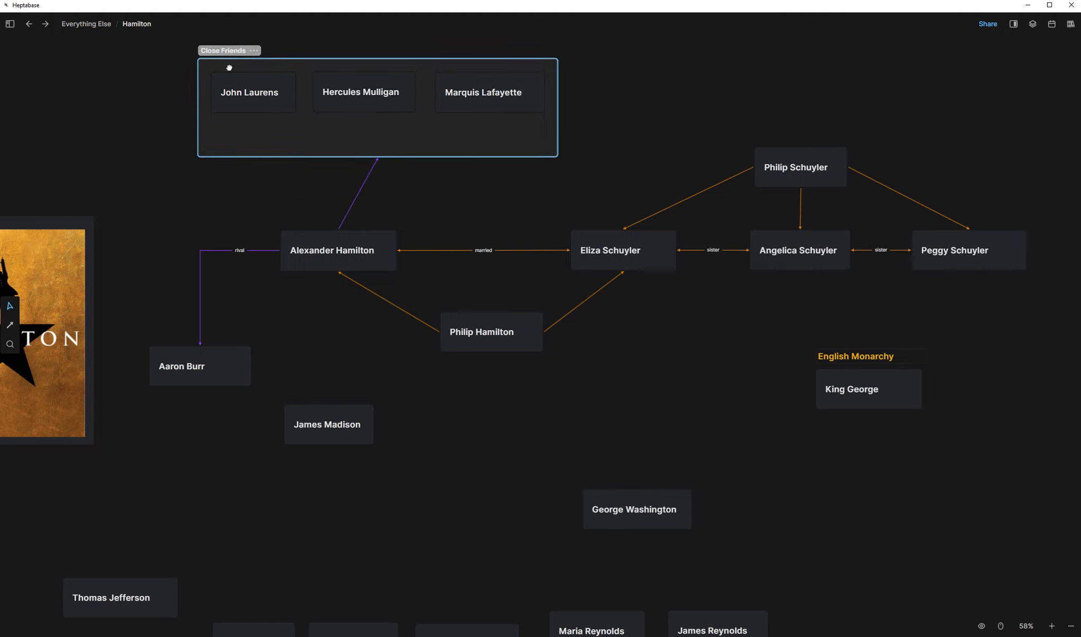
Step: Colour the connection between Alexander Hamilton and the Close Friends section white
{"action": "left_click", "coordinate": [365, 190]}
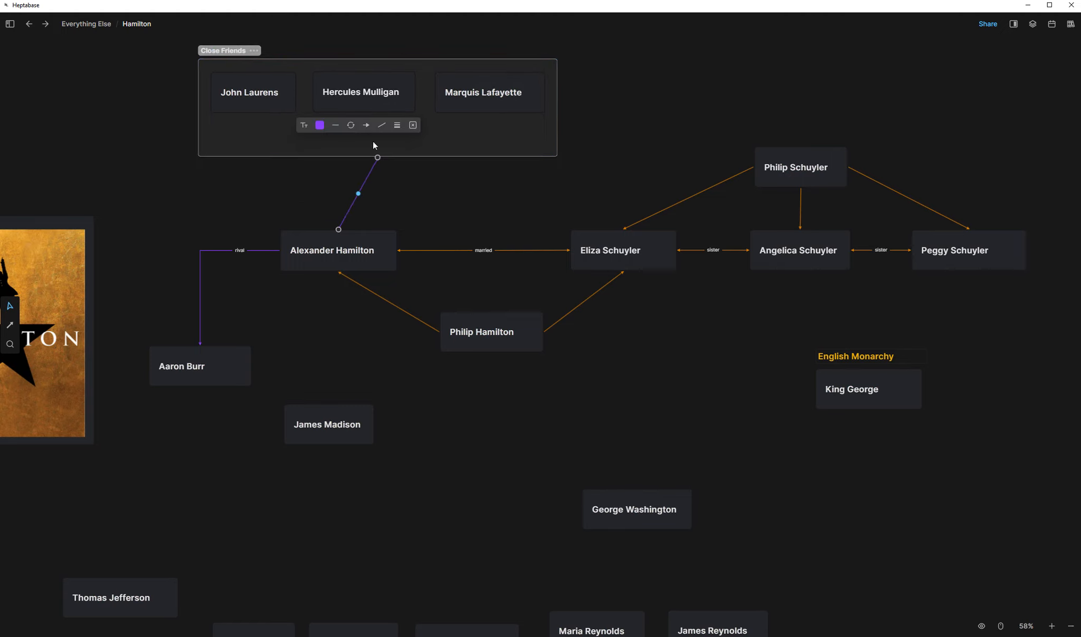
{"action": "left_click", "coordinate": [320, 126]}
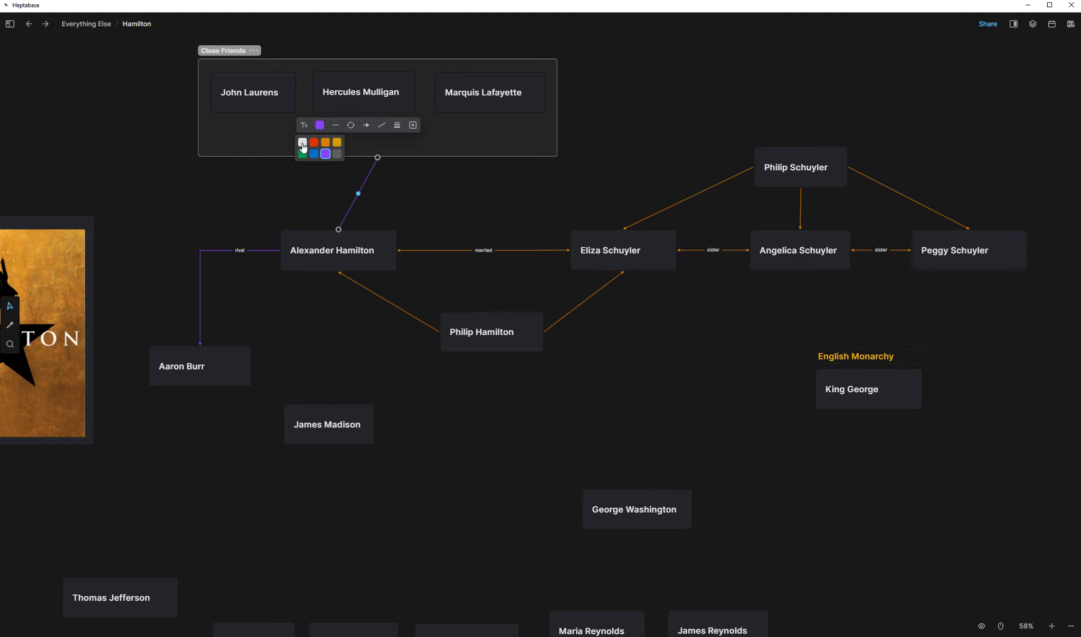
{"action": "left_click", "coordinate": [302, 144]}
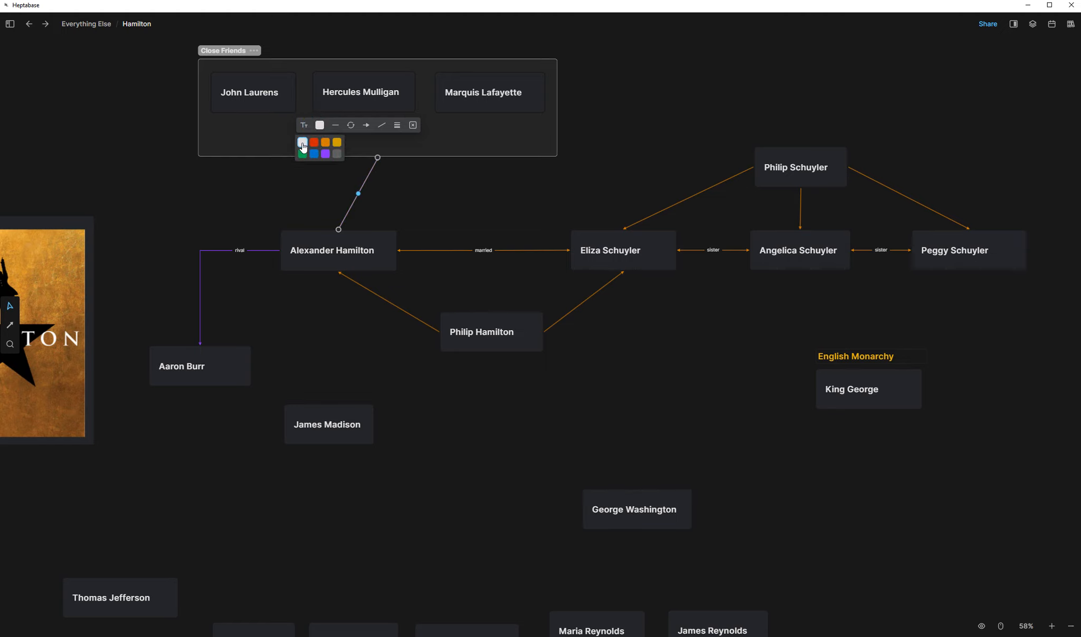
Step: Try the other line thicknesses on the Hamilton–Close Friends connection and return to the thinnest one
{"action": "left_click", "coordinate": [397, 129]}
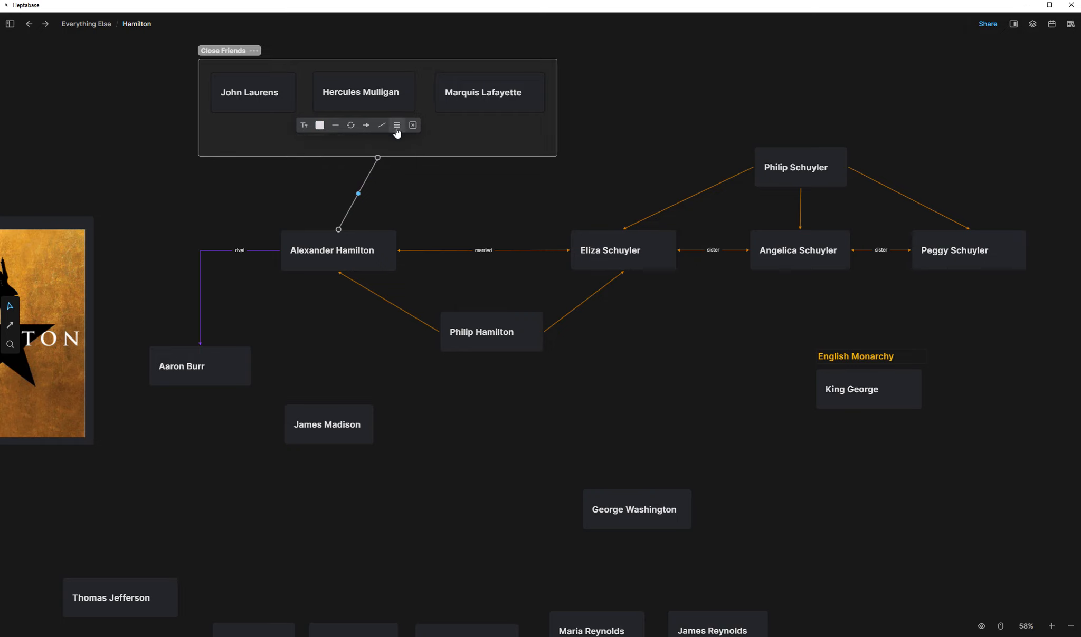
{"action": "left_click", "coordinate": [398, 128]}
{"action": "left_click", "coordinate": [422, 143]}
{"action": "left_click", "coordinate": [404, 143]}
{"action": "mouse_move", "coordinate": [399, 130]}
{"action": "left_click", "coordinate": [374, 145]}
{"action": "left_click", "coordinate": [420, 150]}
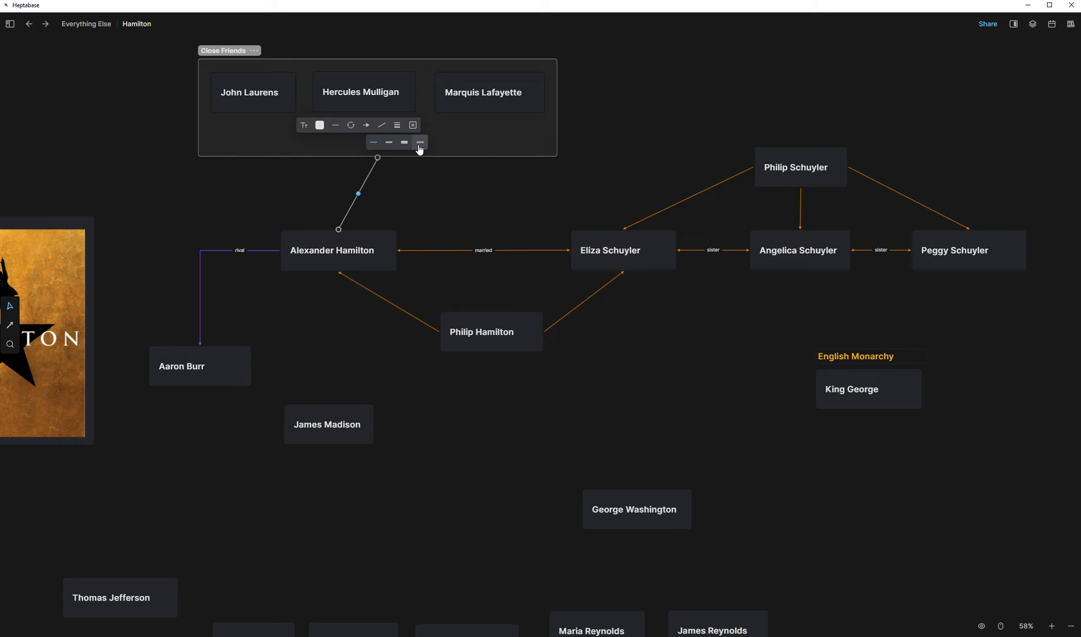
{"action": "left_click", "coordinate": [374, 146]}
Step: Remove the arrowhead from the Hamilton–Close Friends line and shift the section left until the line runs vertically
{"action": "left_click", "coordinate": [365, 125]}
{"action": "left_click", "coordinate": [294, 190]}
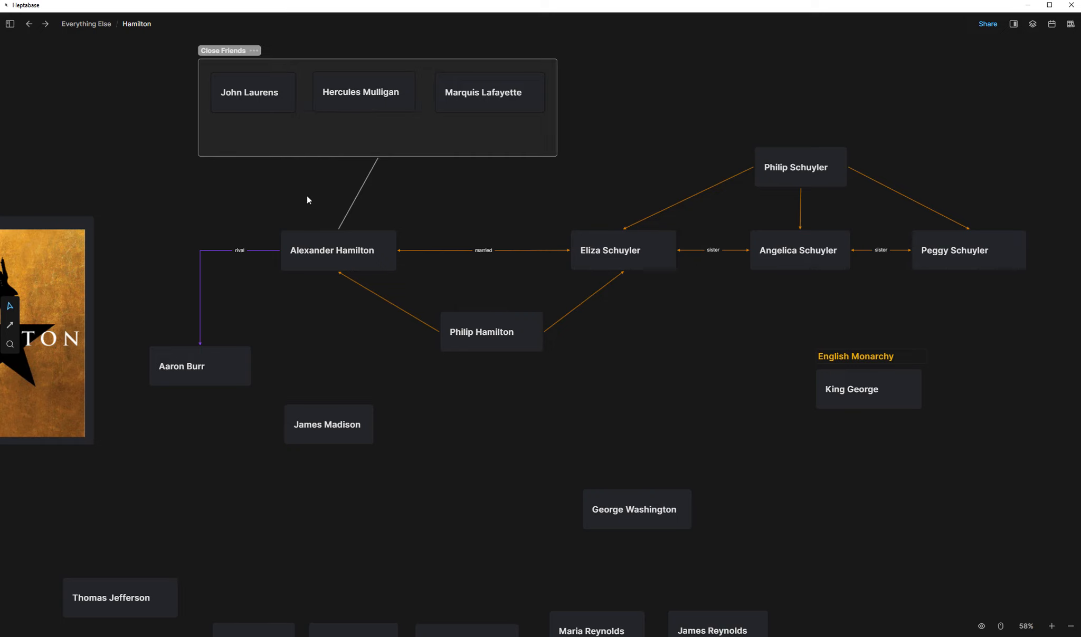
{"action": "left_click", "coordinate": [242, 53]}
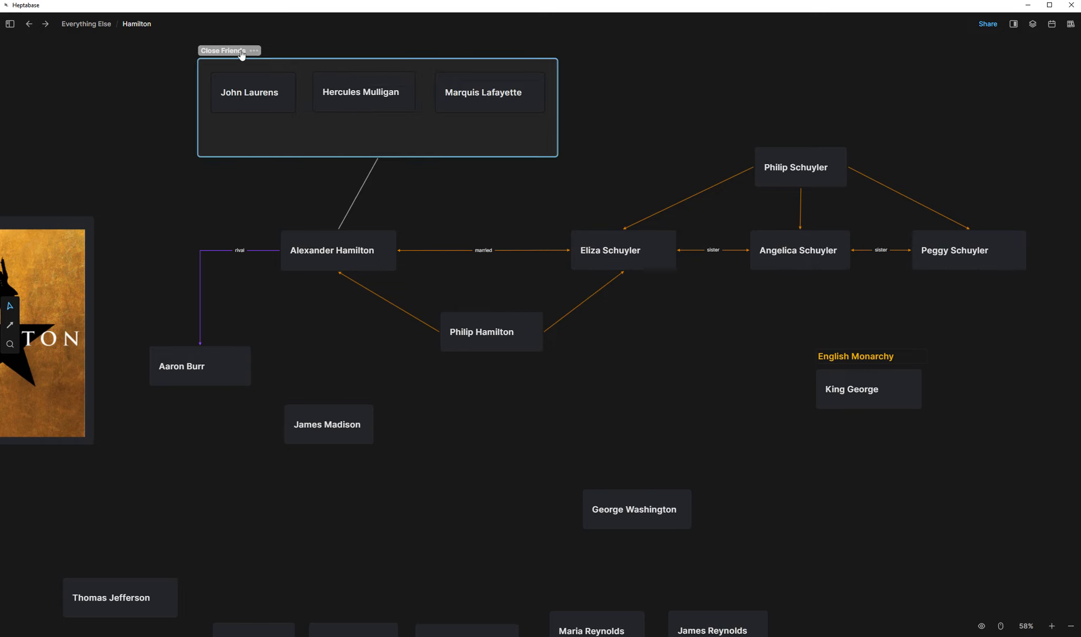
{"action": "left_click_drag", "start_coordinate": [241, 53], "coordinate": [201, 53]}
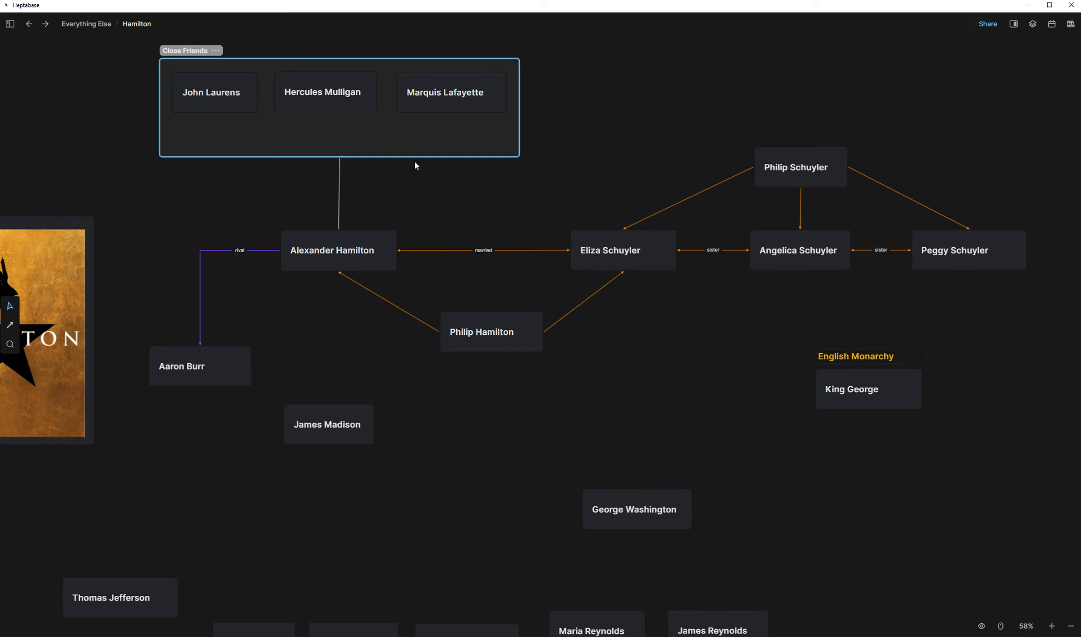
{"action": "left_click", "coordinate": [410, 129]}
Step: Group the Philip, Eliza, Angelica and Peggy Schuyler cards into a section named "Schuylers"
{"action": "left_click_drag", "start_coordinate": [554, 202], "coordinate": [639, 205]}
{"action": "left_click_drag", "start_coordinate": [555, 110], "coordinate": [1047, 284]}
{"action": "left_click", "coordinate": [576, 128]}
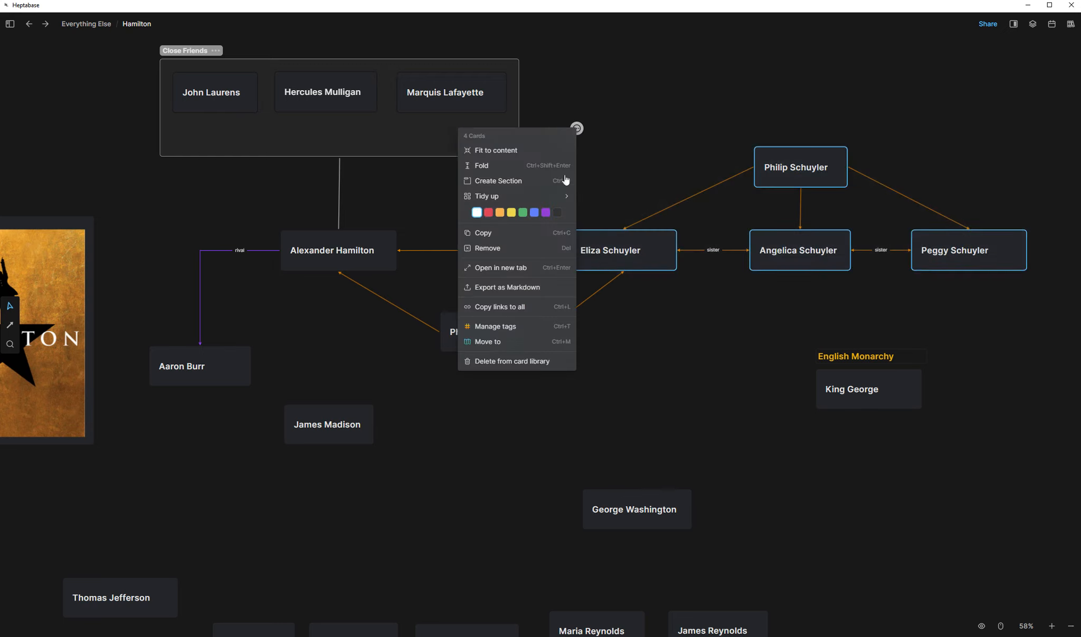
{"action": "left_click", "coordinate": [532, 182]}
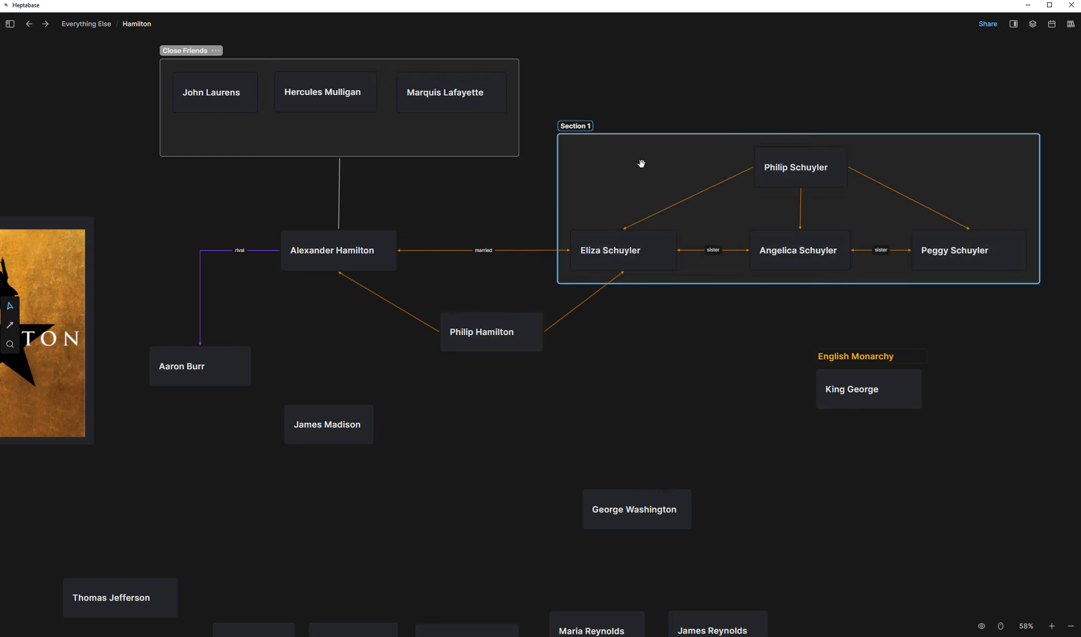
{"action": "key", "text": "BackSpace"}
{"action": "key", "text": "BackSpace"}
{"action": "key", "text": "BackSpace"}
{"action": "key", "text": "BackSpace"}
{"action": "key", "text": "BackSpace"}
{"action": "key", "text": "BackSpace"}
{"action": "key", "text": "BackSpace"}
{"action": "key", "text": "BackSpace"}
{"action": "type", "text": "chuylers"}
{"action": "left_click", "coordinate": [677, 90]}
Step: Group the Alexander Hamilton, Eliza Schuyler and Philip Hamilton cards into a section named "Hamiltons"
{"action": "left_click_drag", "start_coordinate": [257, 191], "coordinate": [693, 376]}
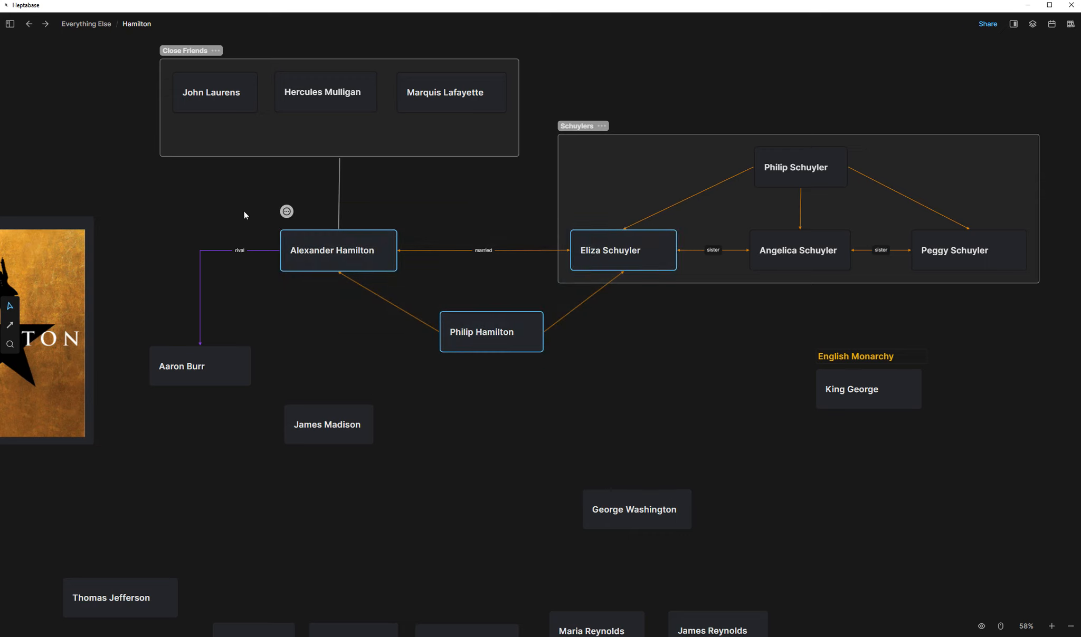
{"action": "left_click", "coordinate": [286, 212]}
{"action": "left_click", "coordinate": [242, 267]}
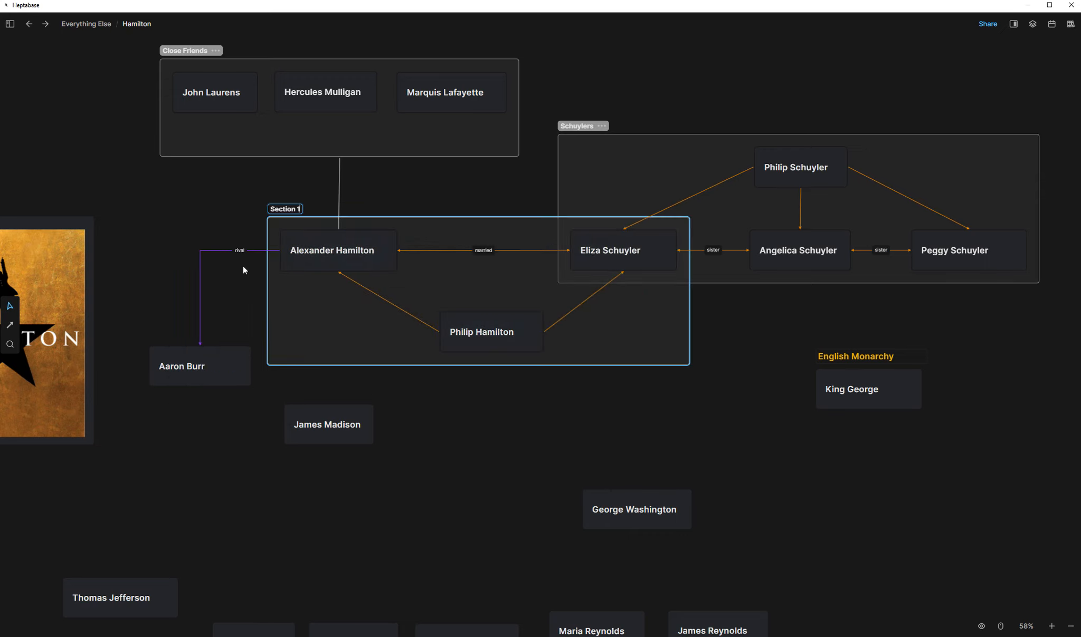
{"action": "key", "text": "BackSpace"}
{"action": "key", "text": "BackSpace"}
{"action": "key", "text": "BackSpace"}
{"action": "key", "text": "BackSpace"}
{"action": "key", "text": "BackSpace"}
{"action": "key", "text": "BackSpace"}
{"action": "key", "text": "BackSpace"}
{"action": "key", "text": "BackSpace"}
{"action": "key", "text": "BackSpace"}
{"action": "type", "text": "Hamiltons"}
{"action": "left_click", "coordinate": [203, 198]}
Step: Colour the Hamiltons section purple and move the Aaron Burr card further down, clear of the section's lower edge
{"action": "left_click", "coordinate": [310, 209]}
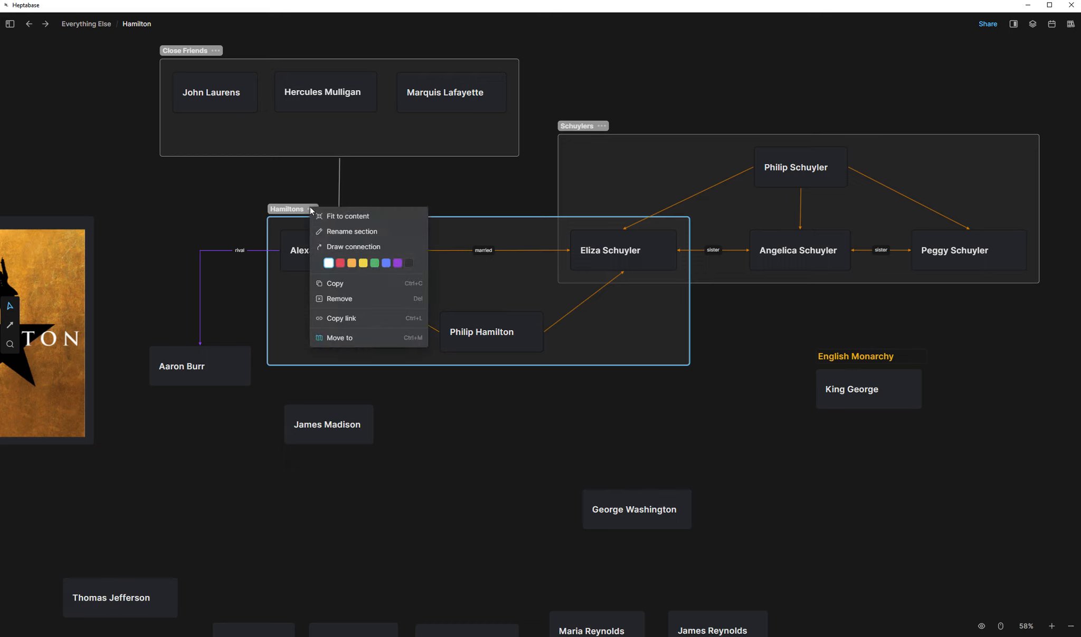
{"action": "left_click", "coordinate": [397, 263]}
{"action": "left_click", "coordinate": [462, 187]}
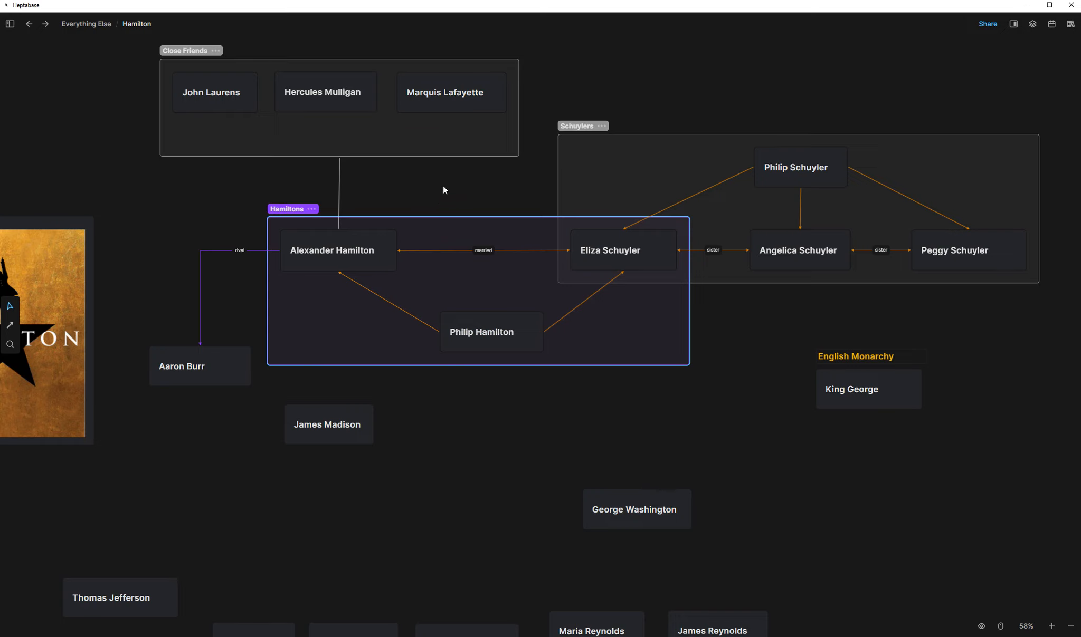
{"action": "left_click_drag", "start_coordinate": [198, 359], "coordinate": [176, 488]}
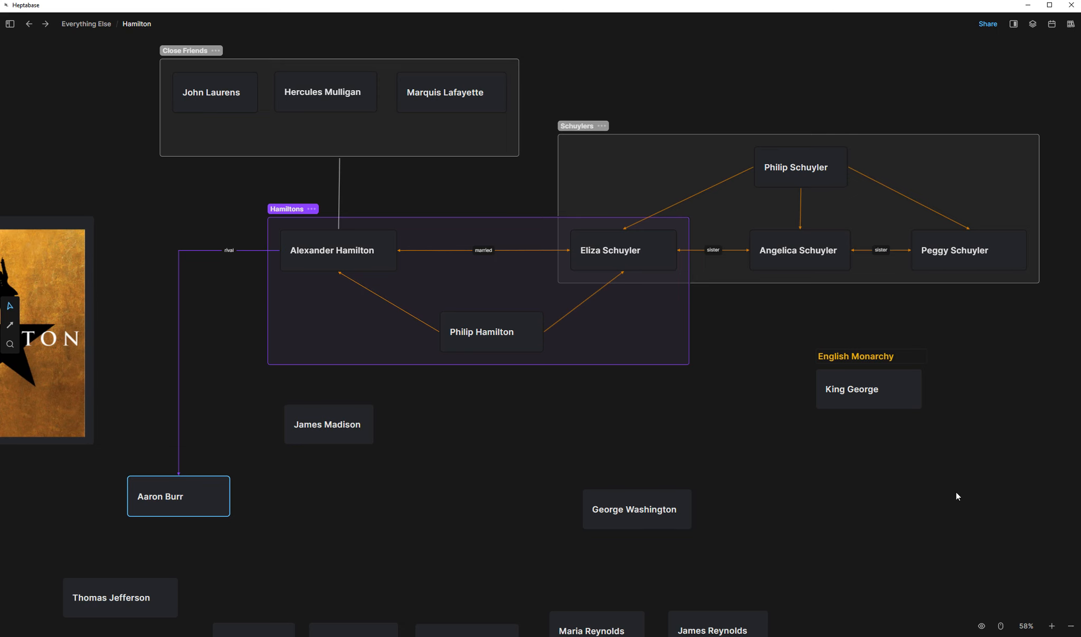
Step: Try a connection line from the George Washington card to the lower edge of the Hamiltons section
{"action": "scroll", "coordinate": [952, 493], "scroll_direction": "down", "scroll_amount": 1}
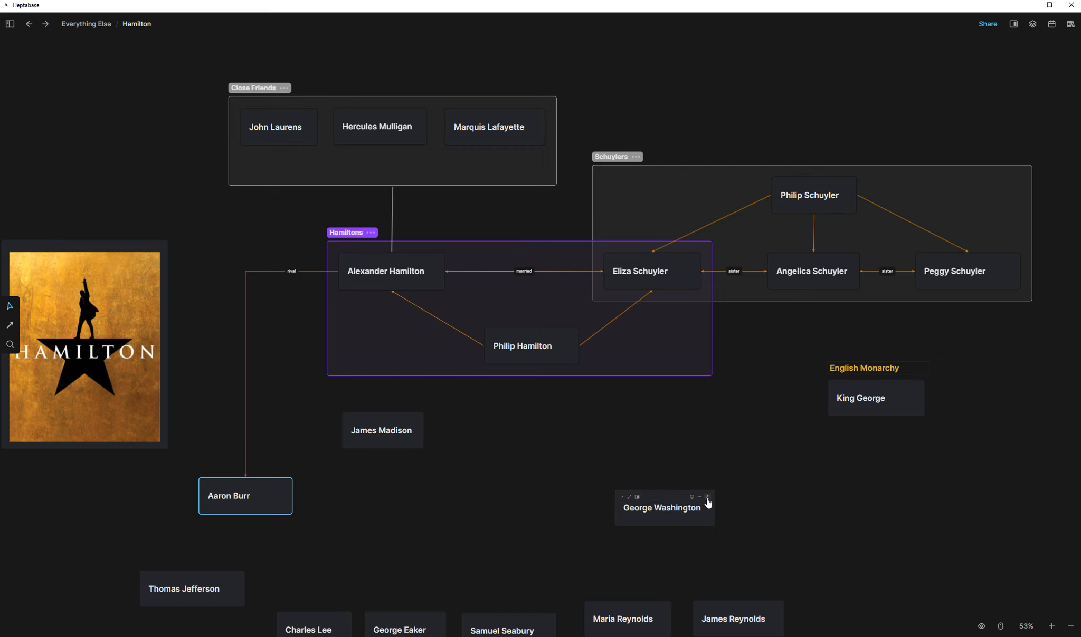
{"action": "left_click_drag", "start_coordinate": [707, 499], "coordinate": [575, 370]}
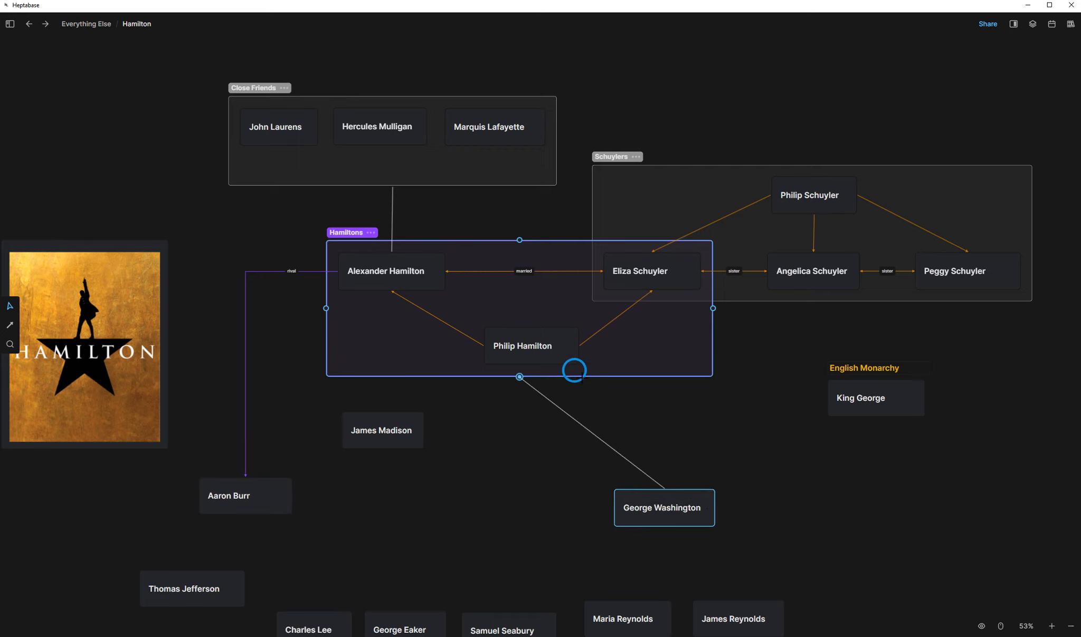
{"action": "left_click_drag", "start_coordinate": [574, 371], "coordinate": [532, 476]}
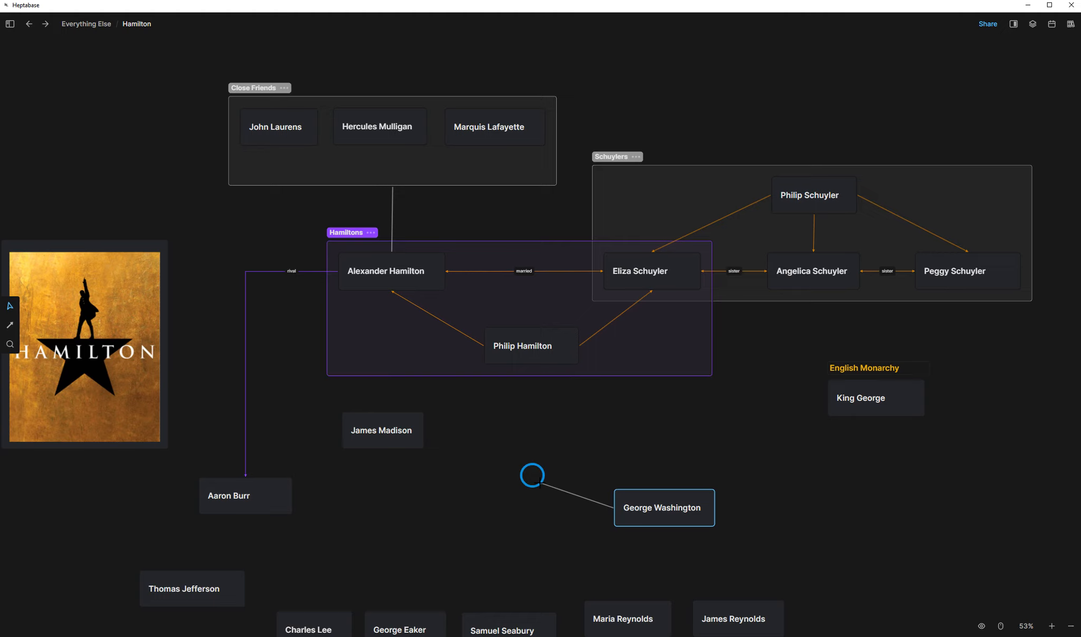
{"action": "mouse_move", "coordinate": [532, 475]}
{"action": "left_mouse_down"}
{"action": "mouse_move", "coordinate": [533, 449]}
{"action": "mouse_move", "coordinate": [540, 463]}
{"action": "left_mouse_up"}
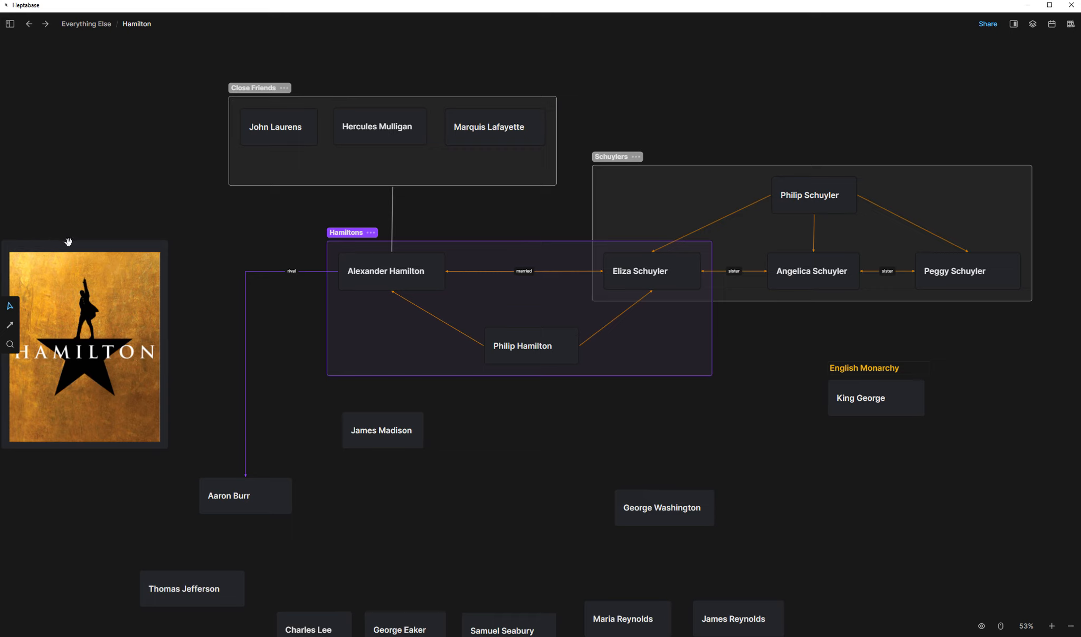
Step: Move the Hamilton poster image slightly up and to the right, closer to the Hamiltons section
{"action": "left_click_drag", "start_coordinate": [69, 242], "coordinate": [119, 233]}
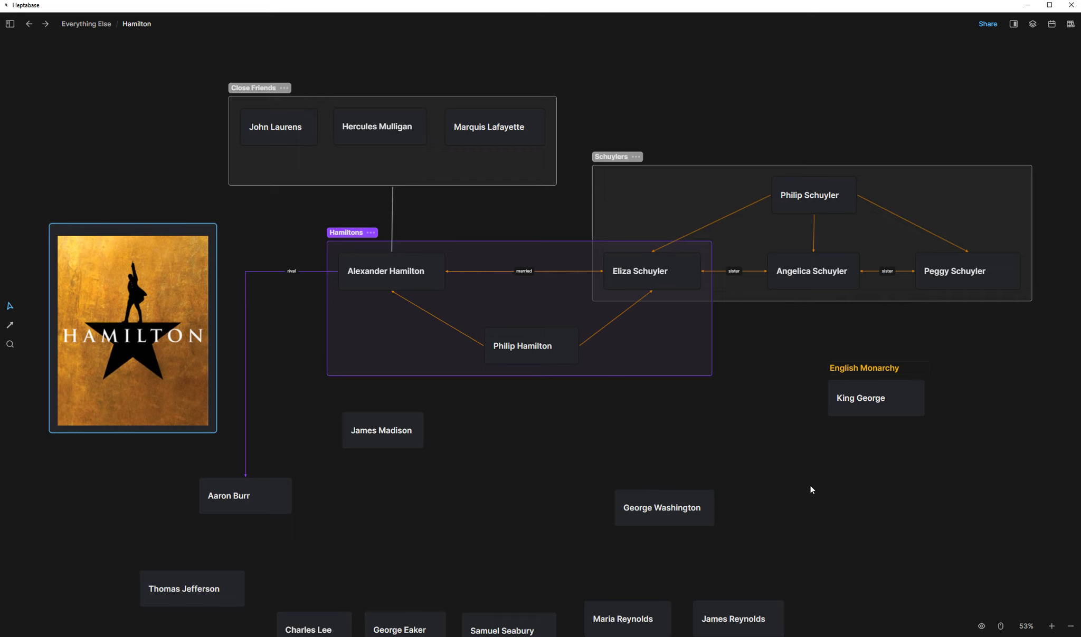
{"action": "left_click_drag", "start_coordinate": [715, 445], "coordinate": [688, 374]}
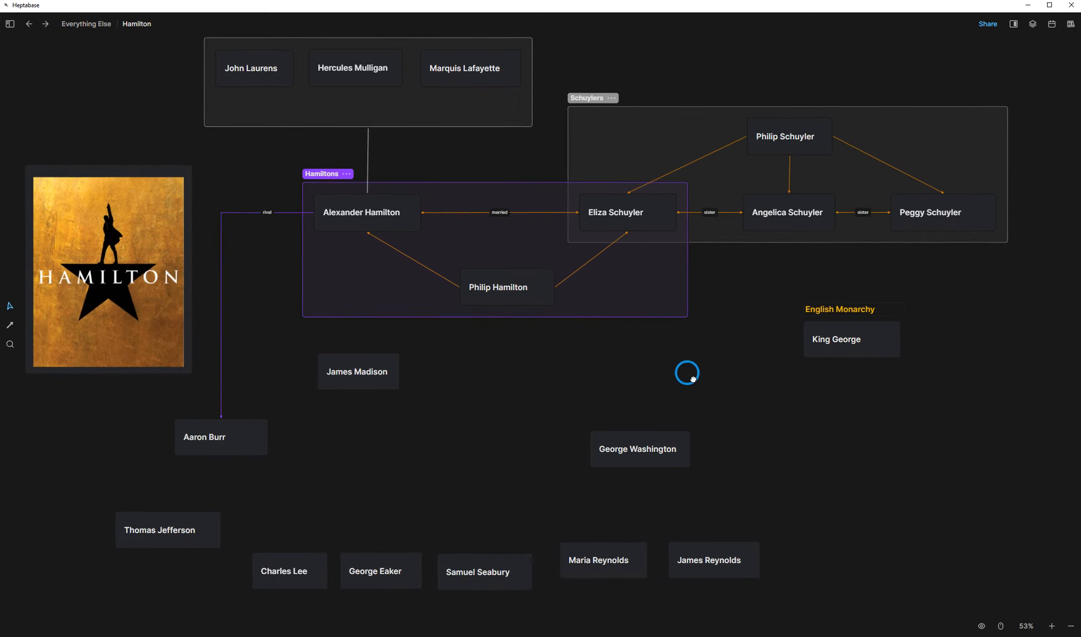